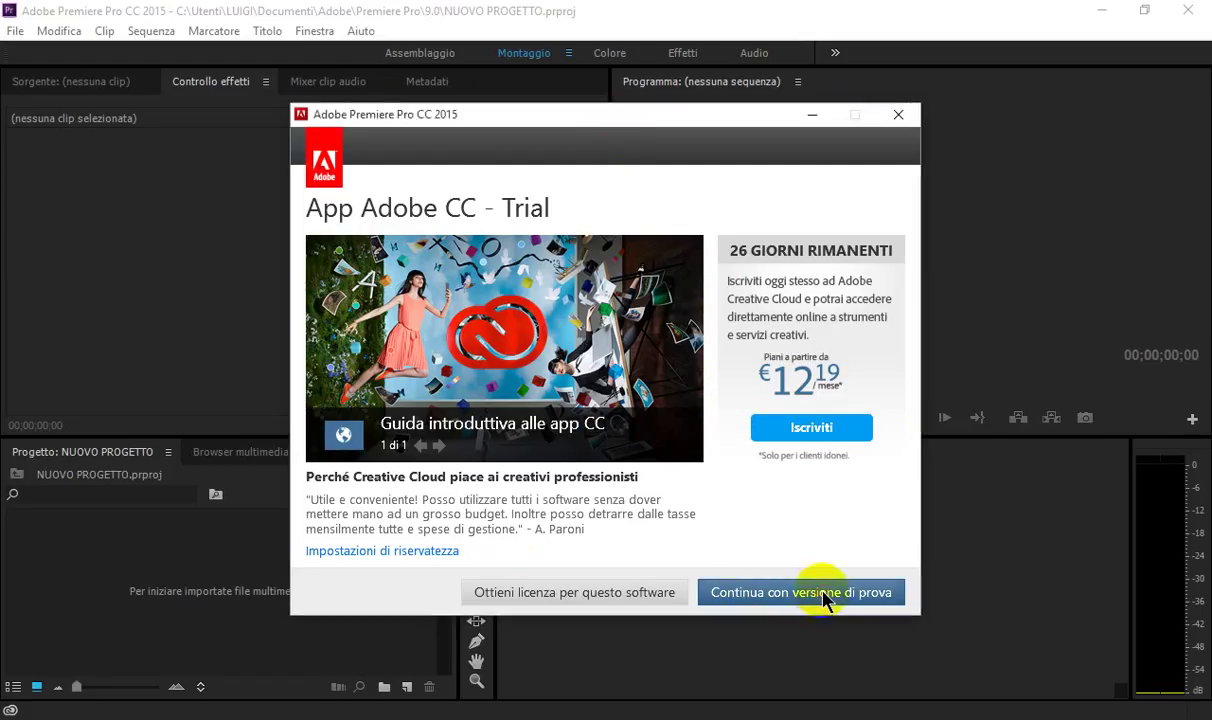
- Choose 'Continua con versione di prova' to keep using the trial version
{"action": "left_click", "coordinate": [823, 596]}
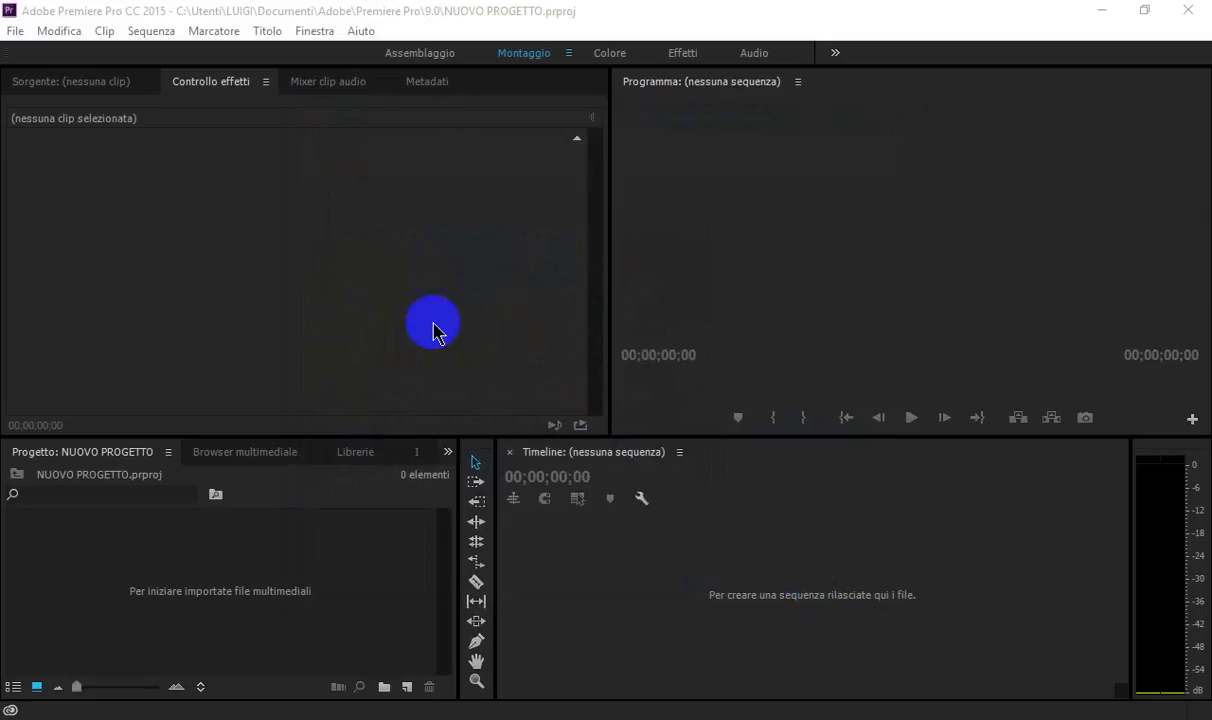
- Create a new project named LAVORARE CON PREMIERE from File > Nuovo > Progetto
{"action": "left_click", "coordinate": [16, 33]}
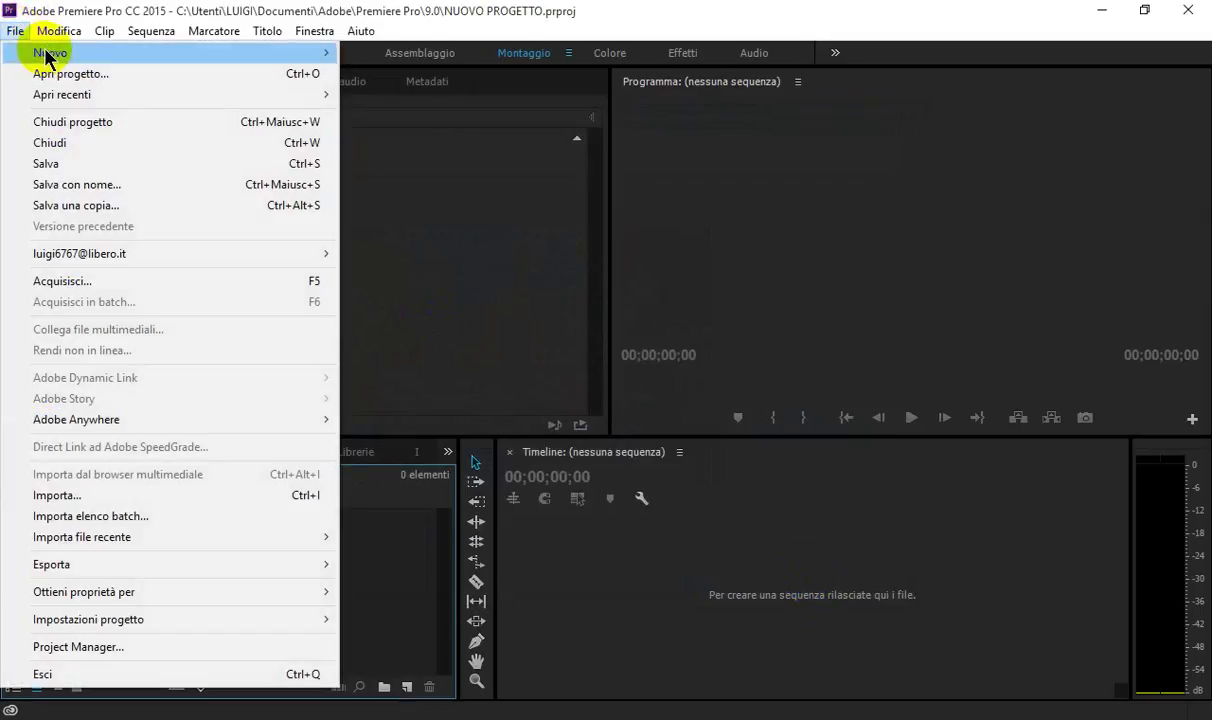
{"action": "mouse_move", "coordinate": [328, 54]}
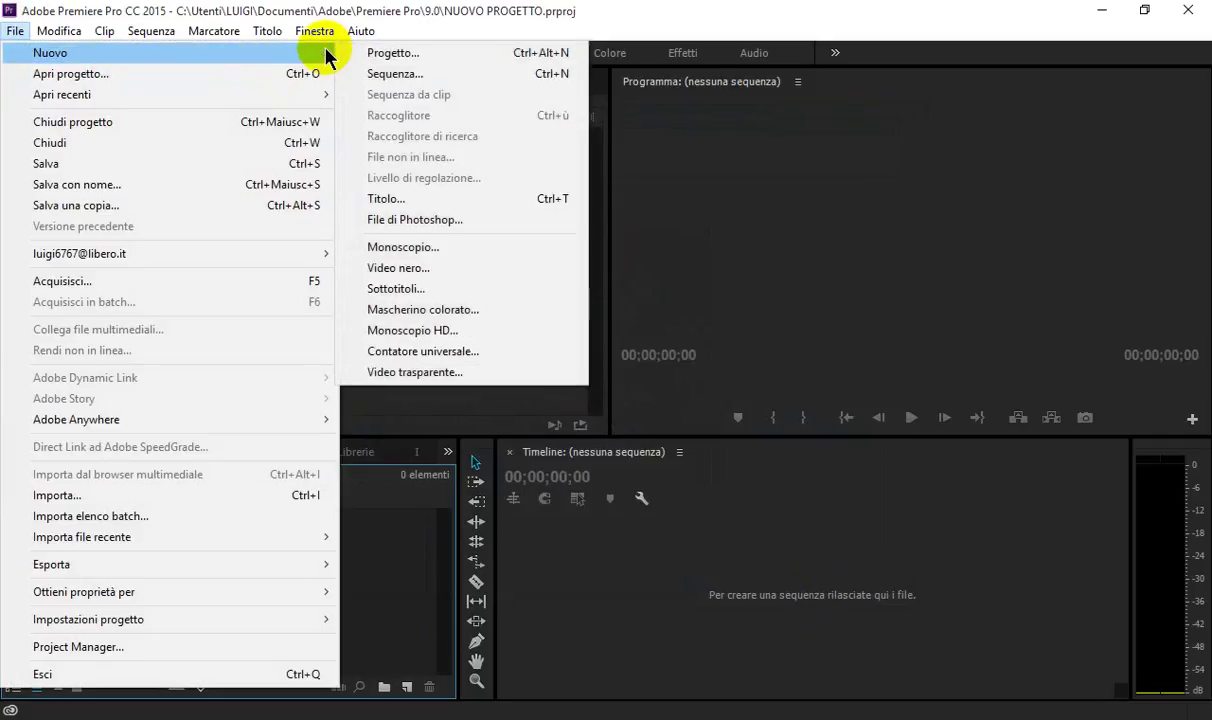
{"action": "left_click", "coordinate": [432, 52]}
{"action": "type", "text": "LAVORARE CON PREMIERE"}
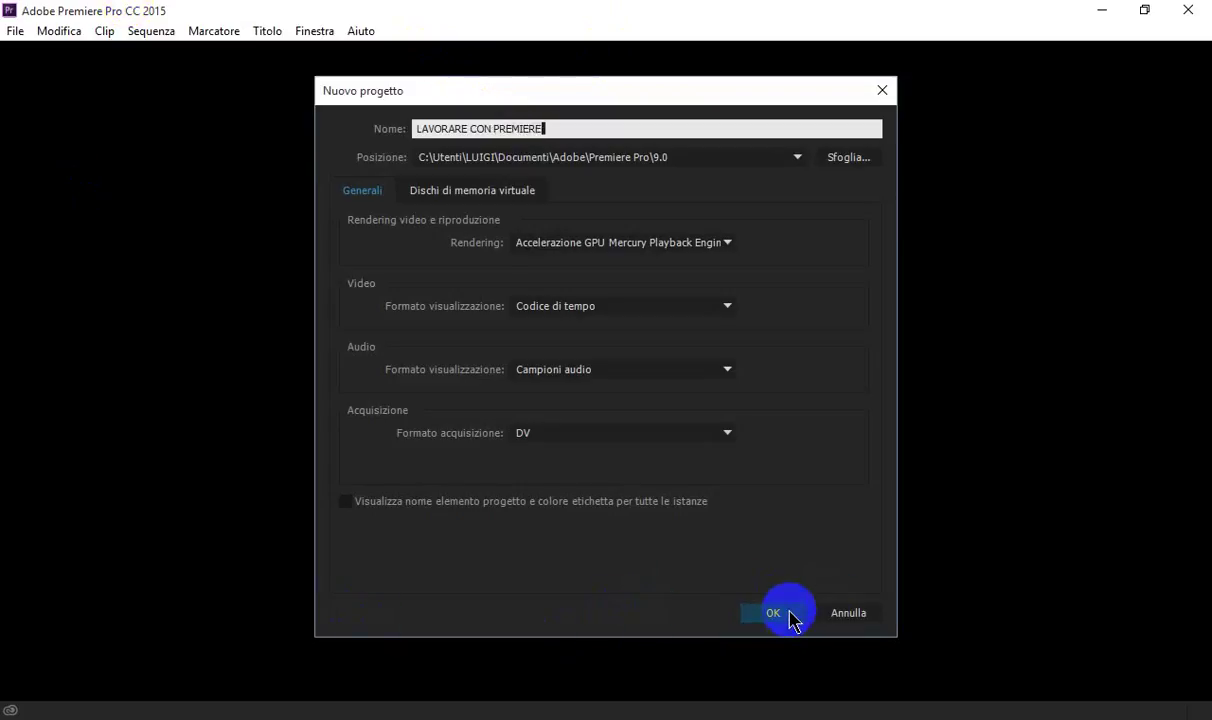
{"action": "left_click", "coordinate": [790, 618]}
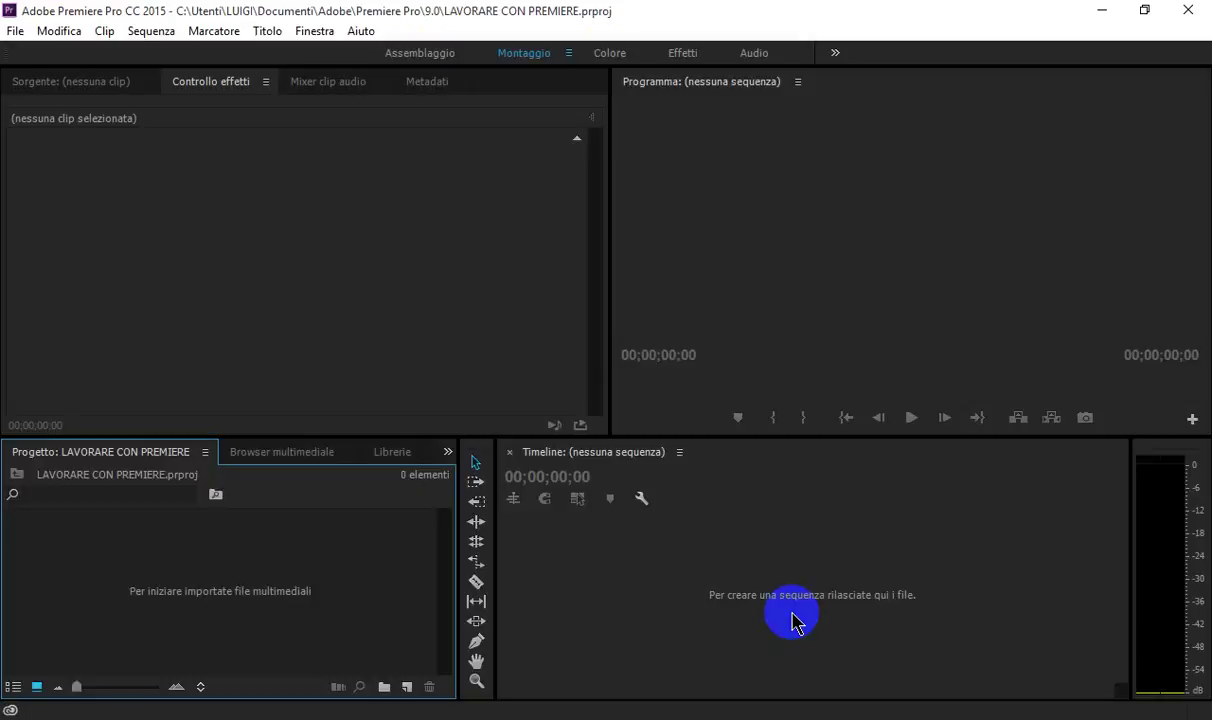
- Import 20151008_165834.mp4 and drag it onto the Timeline to build a matching sequence
{"action": "left_click", "coordinate": [15, 31]}
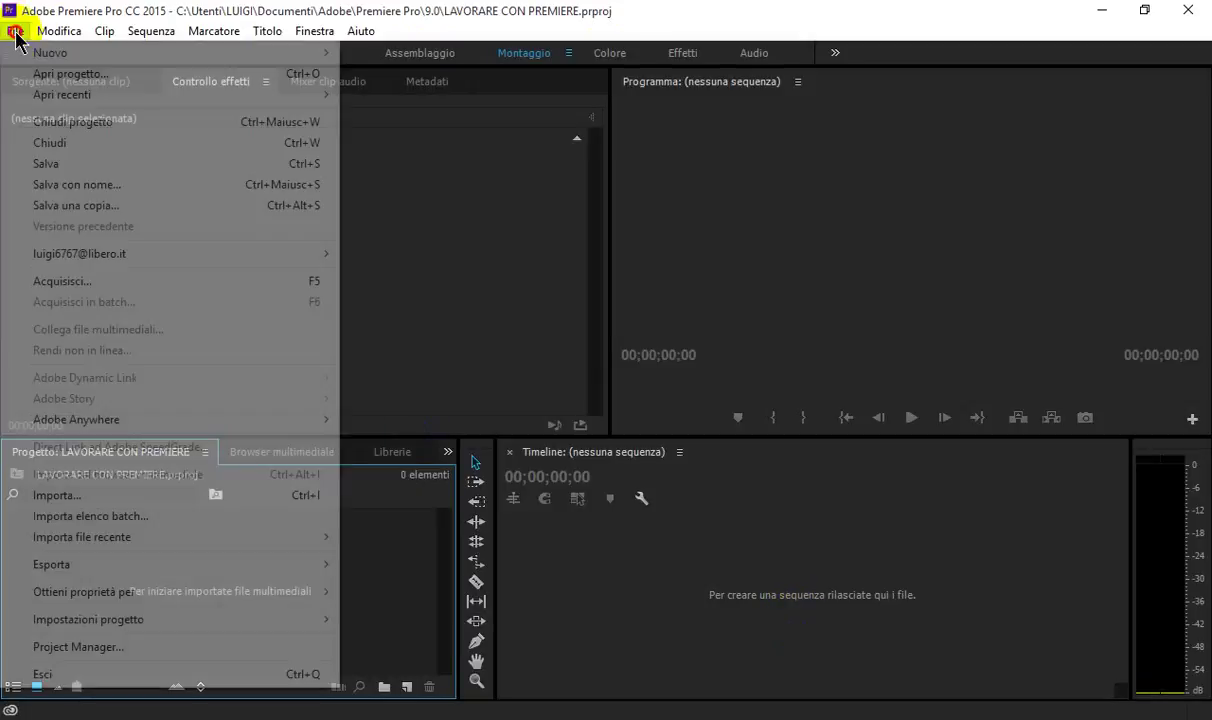
{"action": "left_click", "coordinate": [78, 497]}
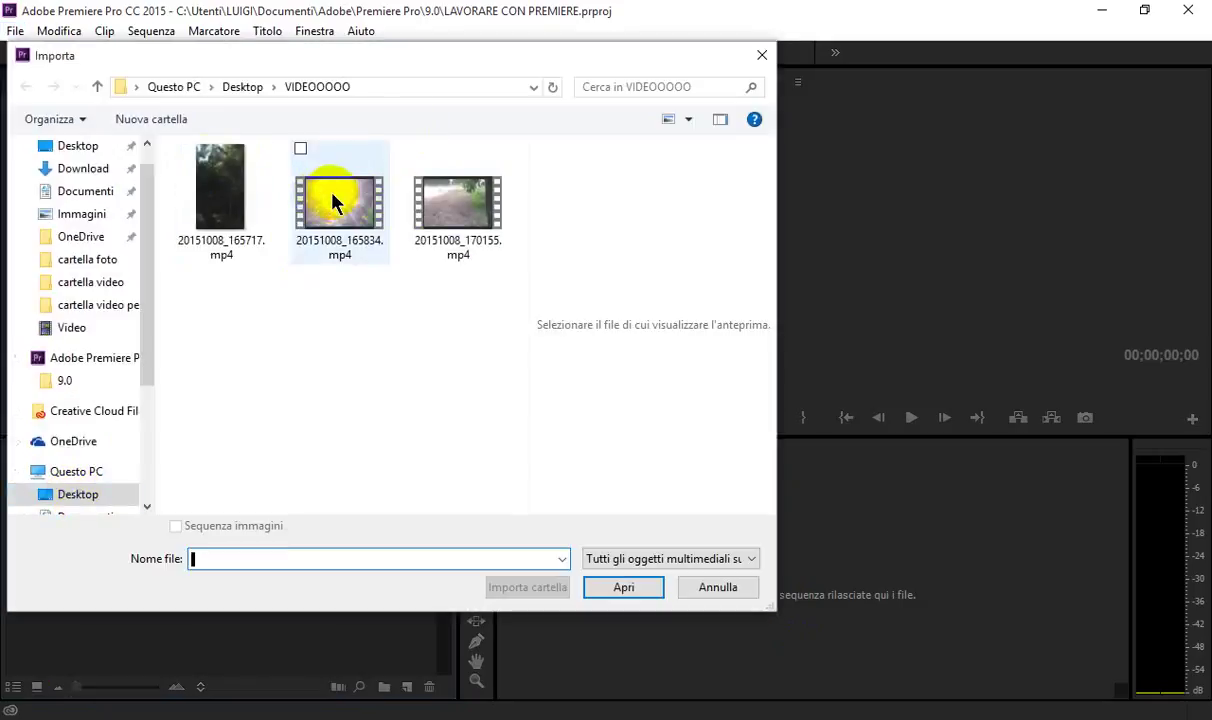
{"action": "double_click", "coordinate": [334, 202]}
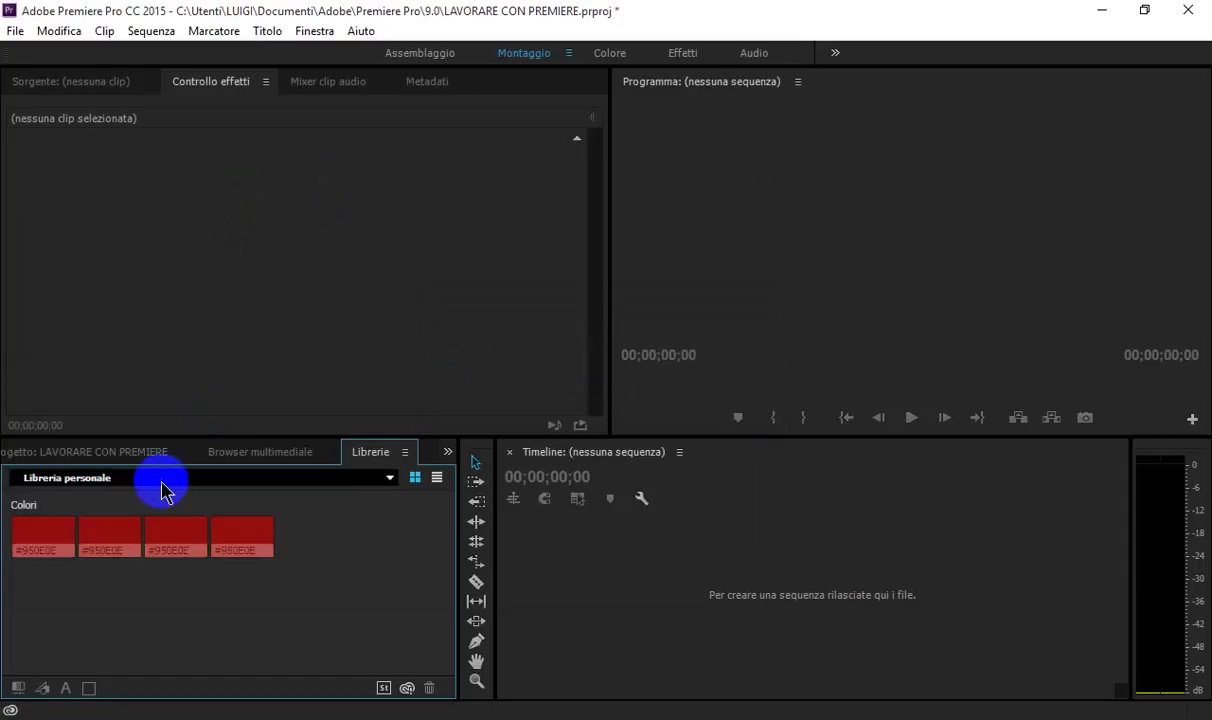
{"action": "left_click", "coordinate": [140, 455]}
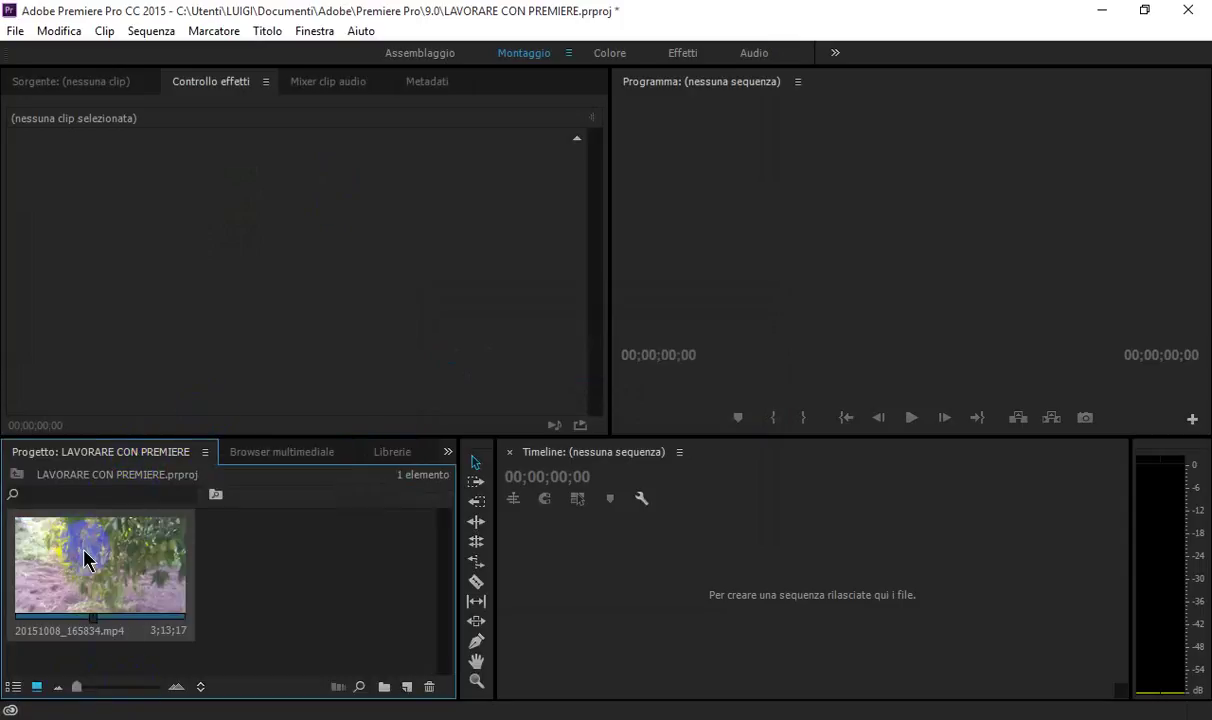
{"action": "left_click_drag", "start_coordinate": [84, 560], "coordinate": [565, 592]}
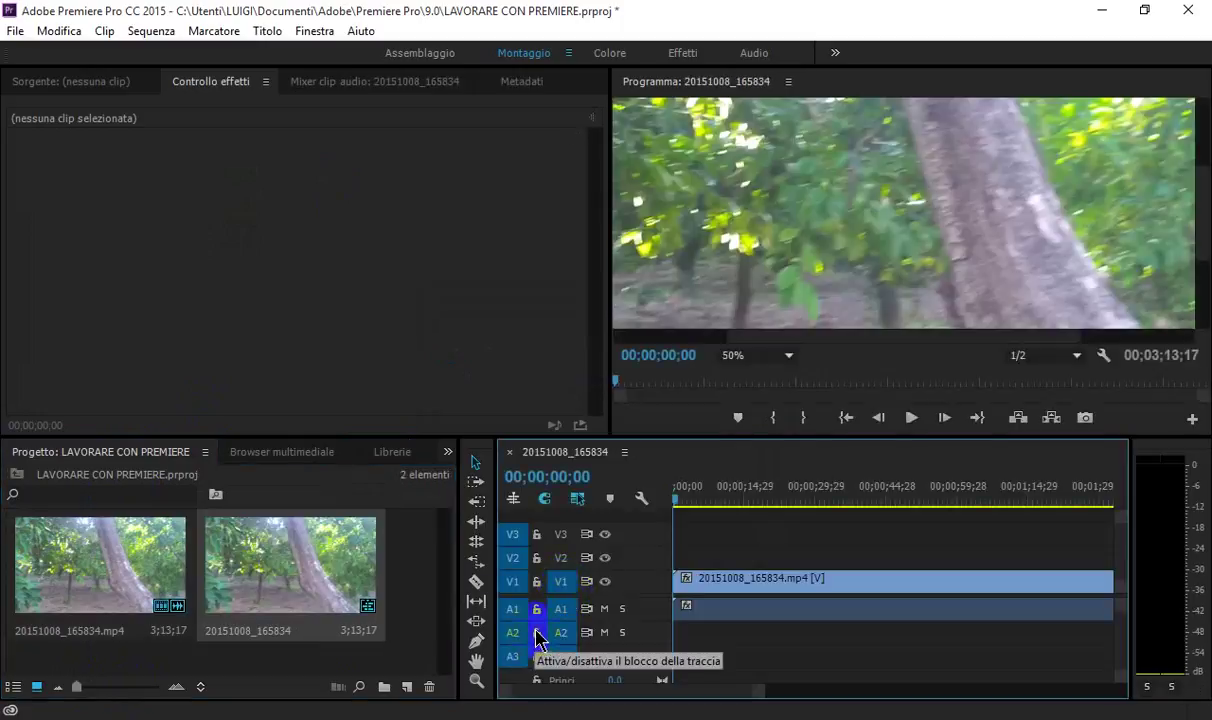
- Split the V1 clip at two points with the Razor tool, making three pieces
{"action": "left_click", "coordinate": [476, 581]}
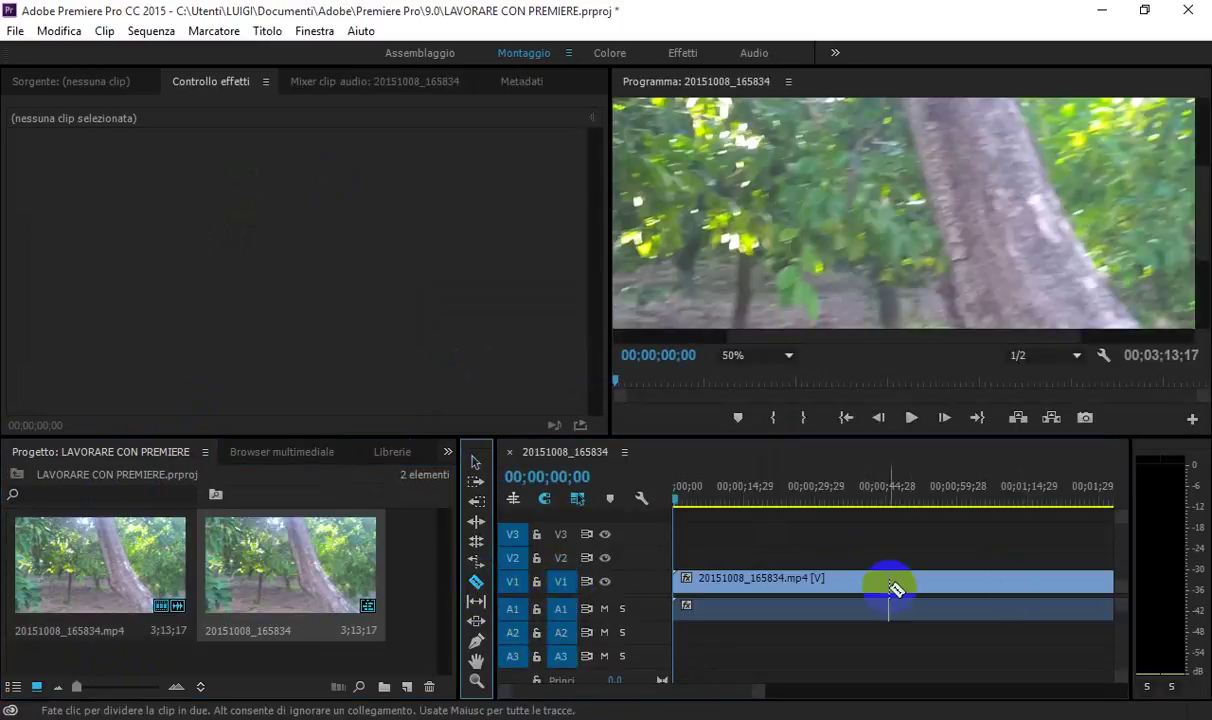
{"action": "left_click", "coordinate": [798, 582]}
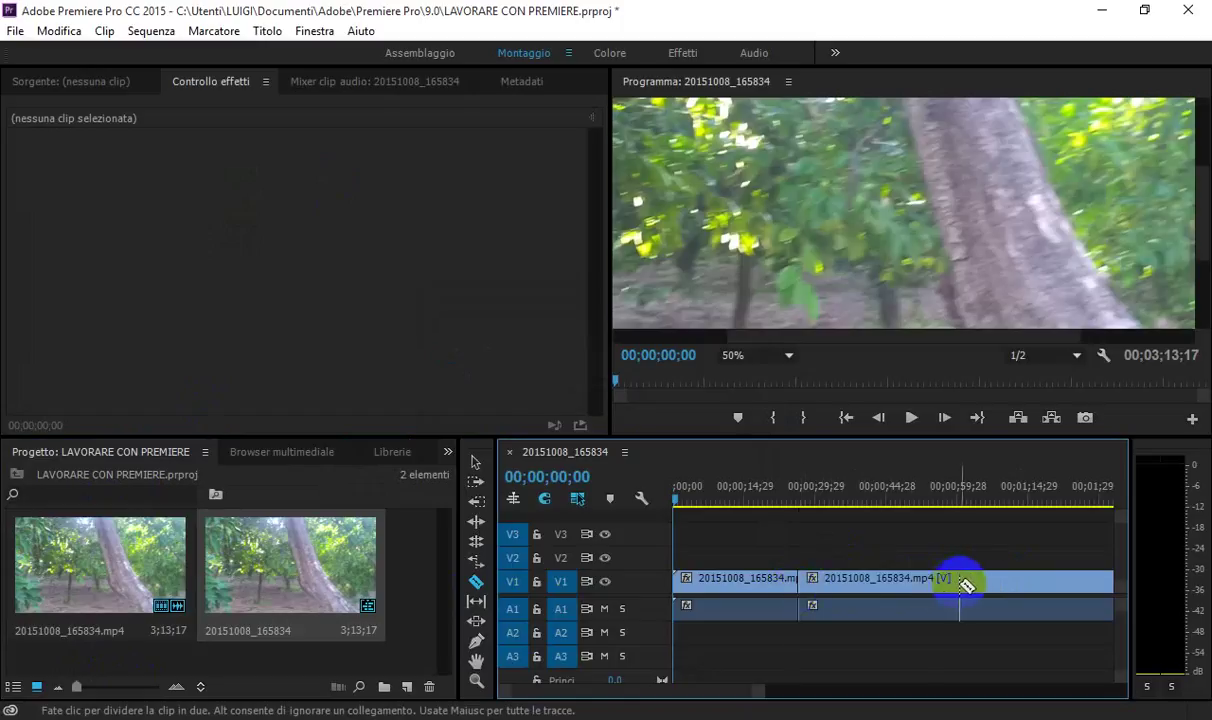
{"action": "left_click", "coordinate": [957, 582]}
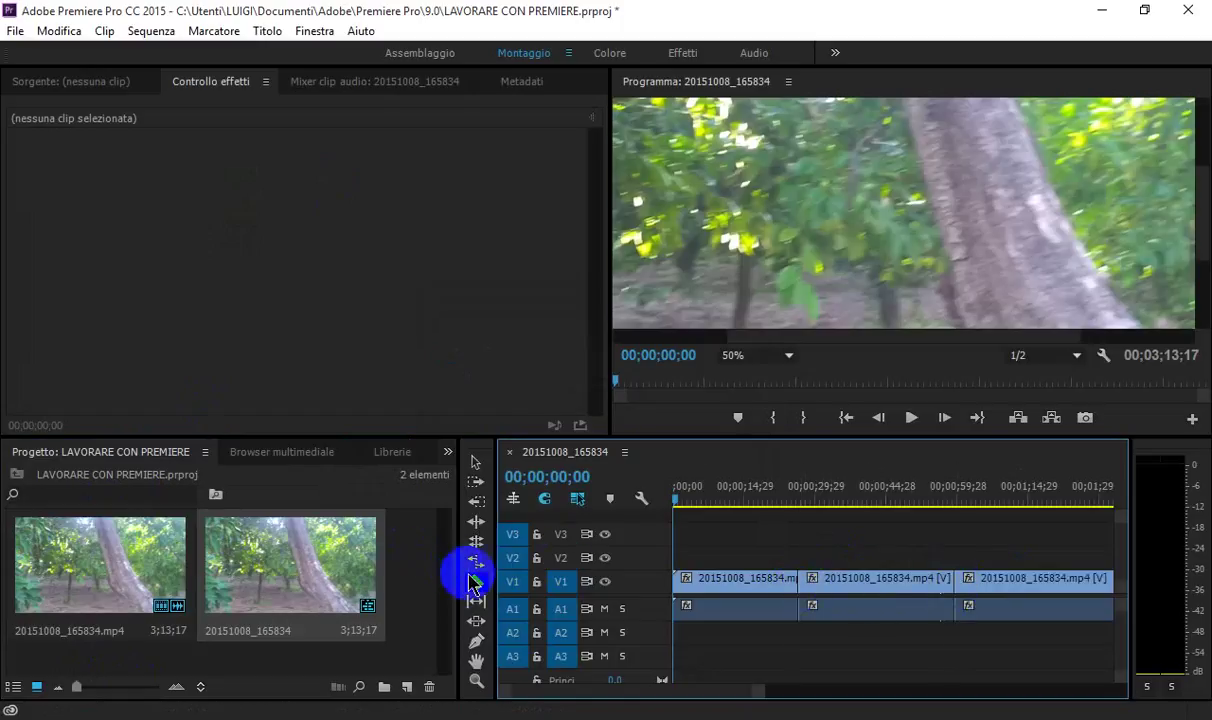
- Trim the ends of the first and second pieces inward, leaving gaps between pieces
{"action": "left_click", "coordinate": [473, 466]}
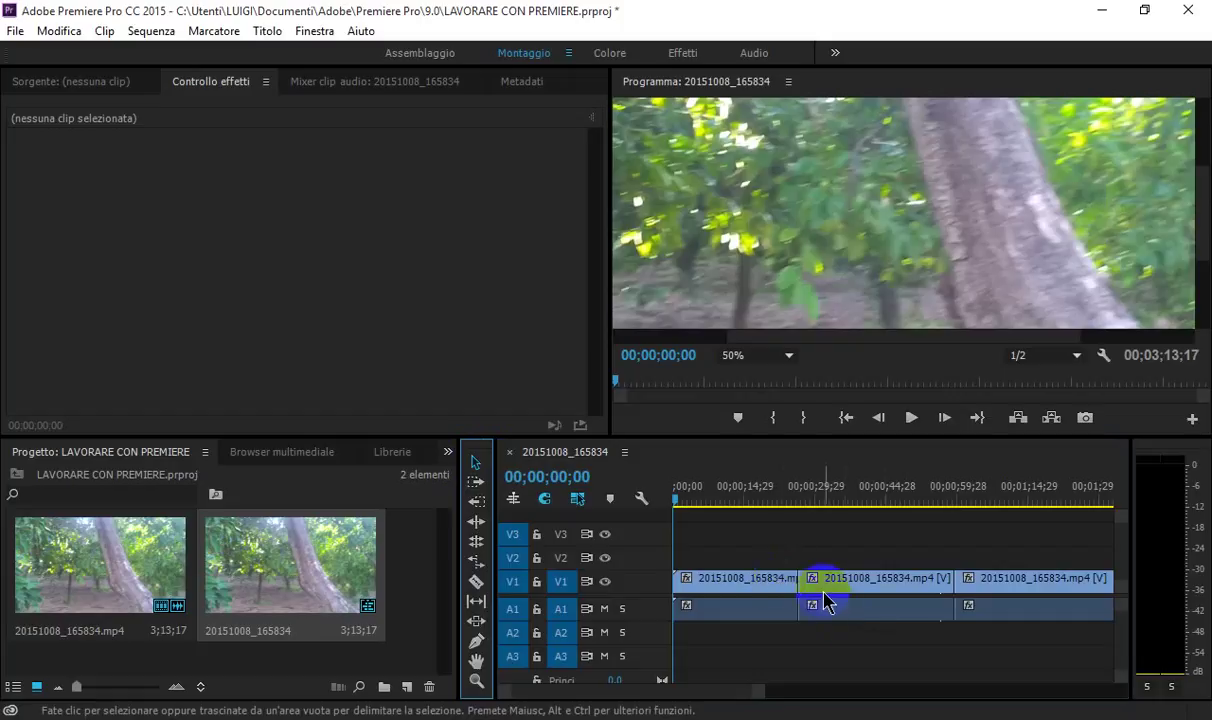
{"action": "left_click_drag", "start_coordinate": [796, 578], "coordinate": [833, 580]}
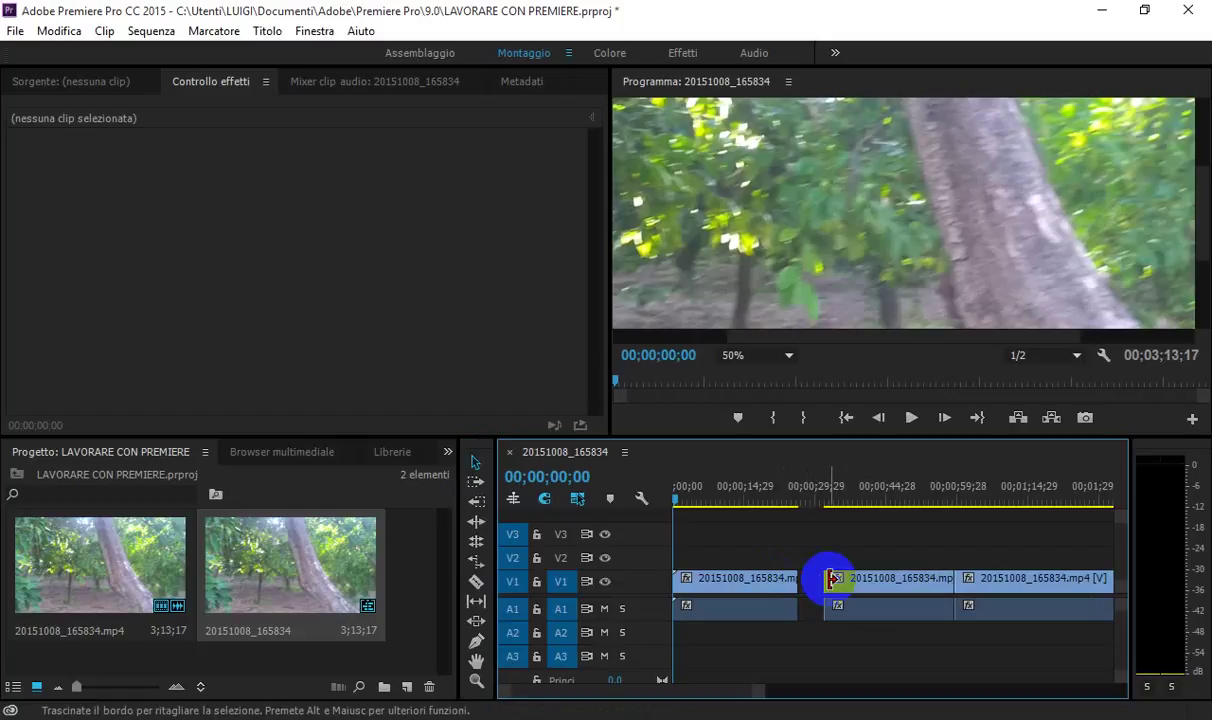
{"action": "left_click_drag", "start_coordinate": [955, 581], "coordinate": [982, 584]}
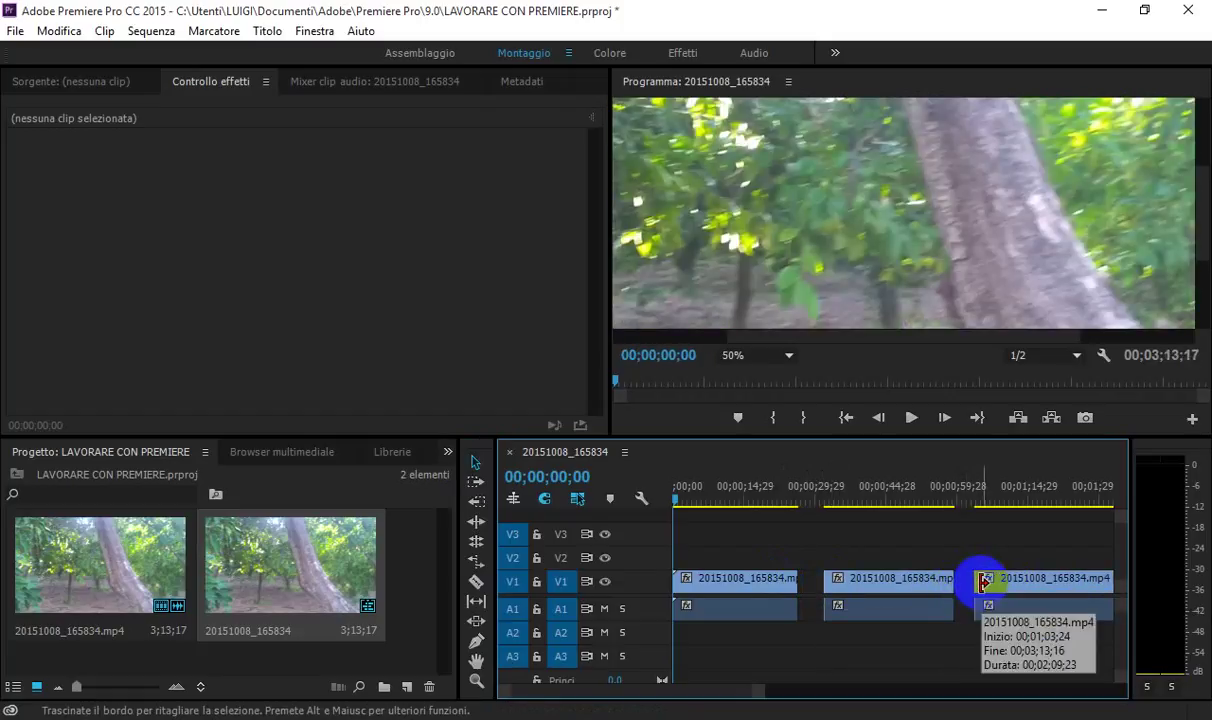
{"action": "left_click", "coordinate": [15, 31]}
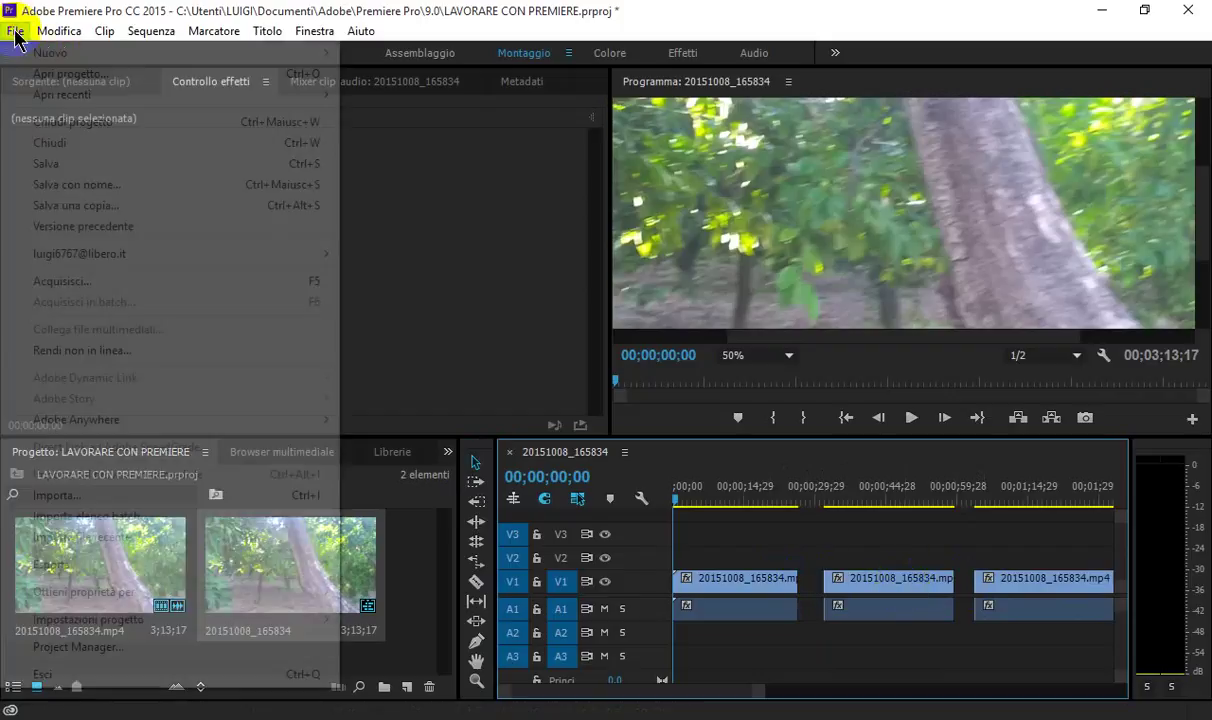
- Import cilento2.jpg from the Desktop's cartella foto folder
{"action": "left_click", "coordinate": [76, 495]}
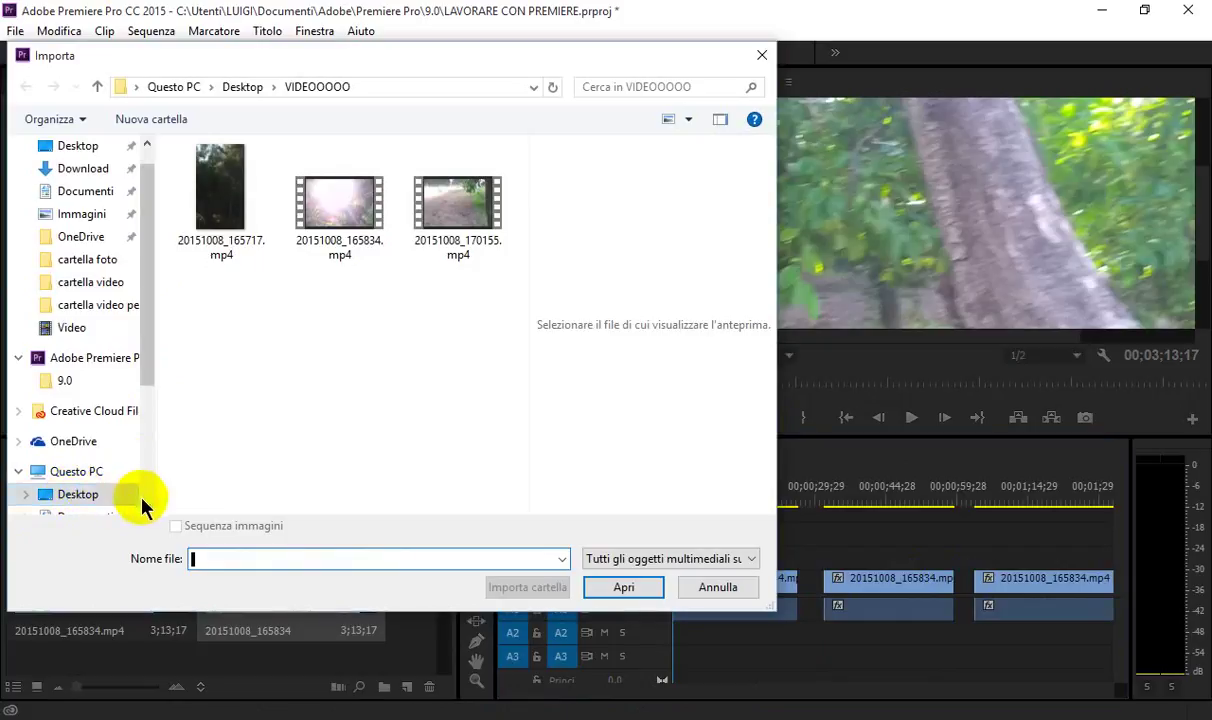
{"action": "scroll", "coordinate": [133, 498], "scroll_direction": "down", "scroll_amount": 1}
{"action": "left_click", "coordinate": [70, 458]}
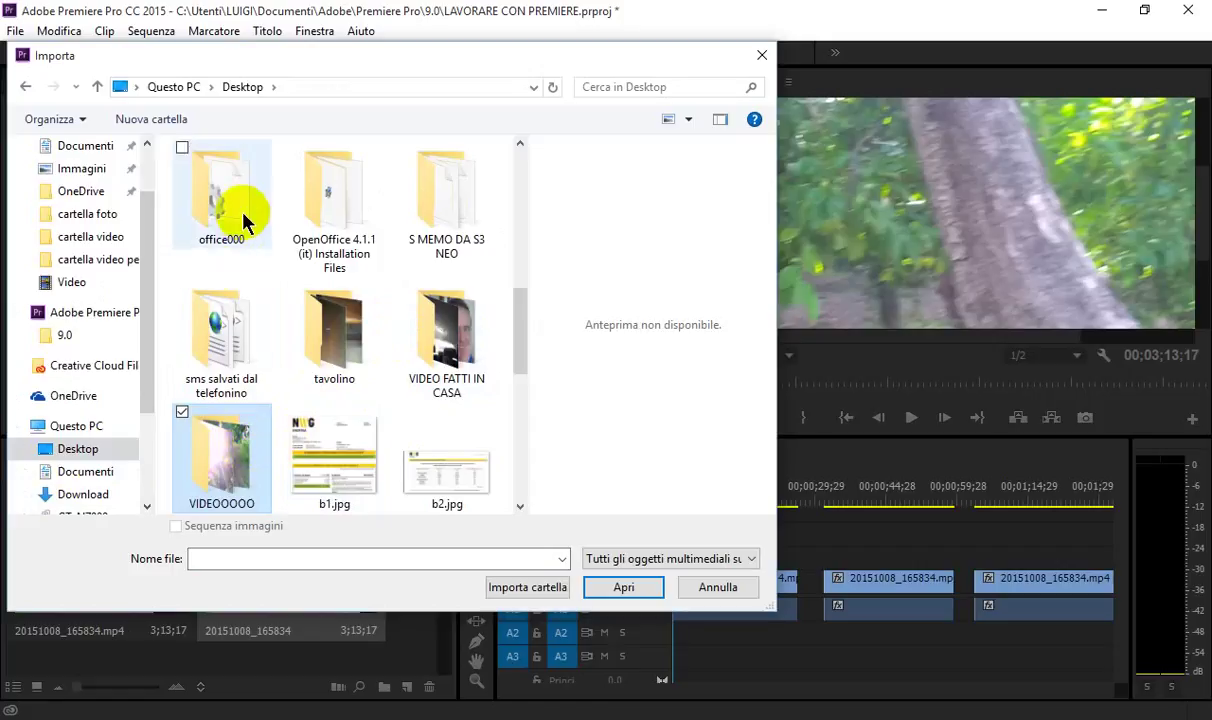
{"action": "scroll", "coordinate": [474, 232], "scroll_direction": "down", "scroll_amount": 5}
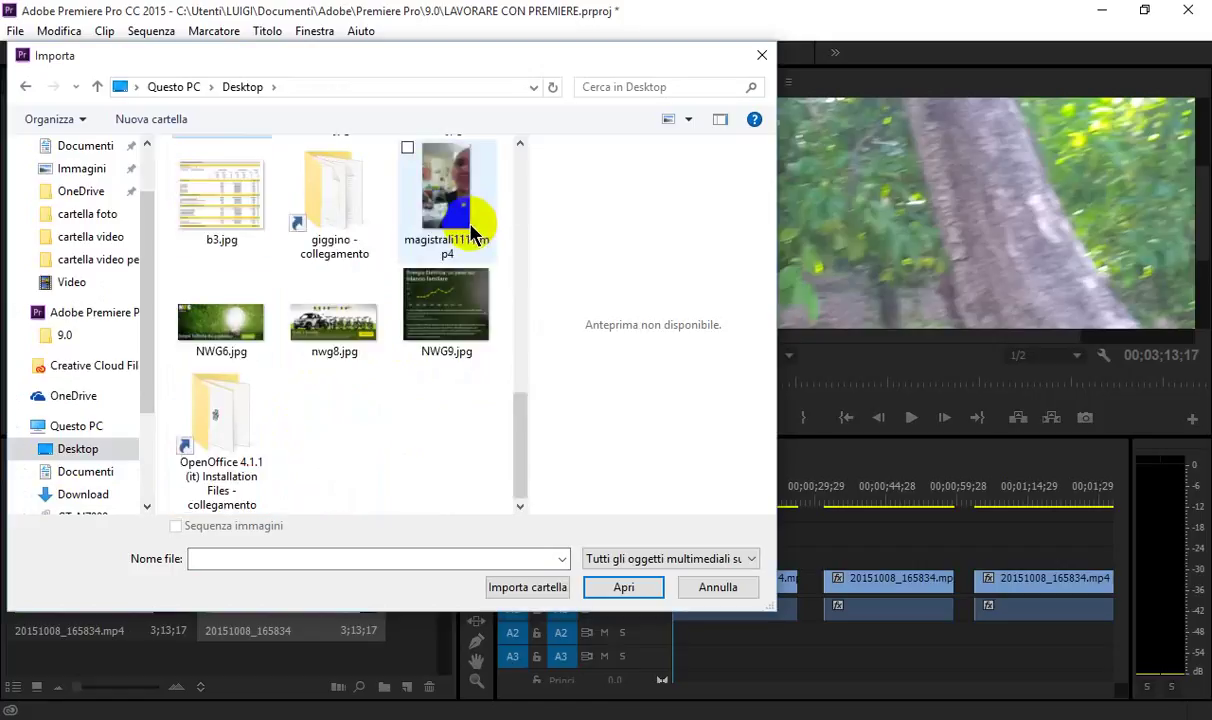
{"action": "scroll", "coordinate": [474, 232], "scroll_direction": "up", "scroll_amount": 5}
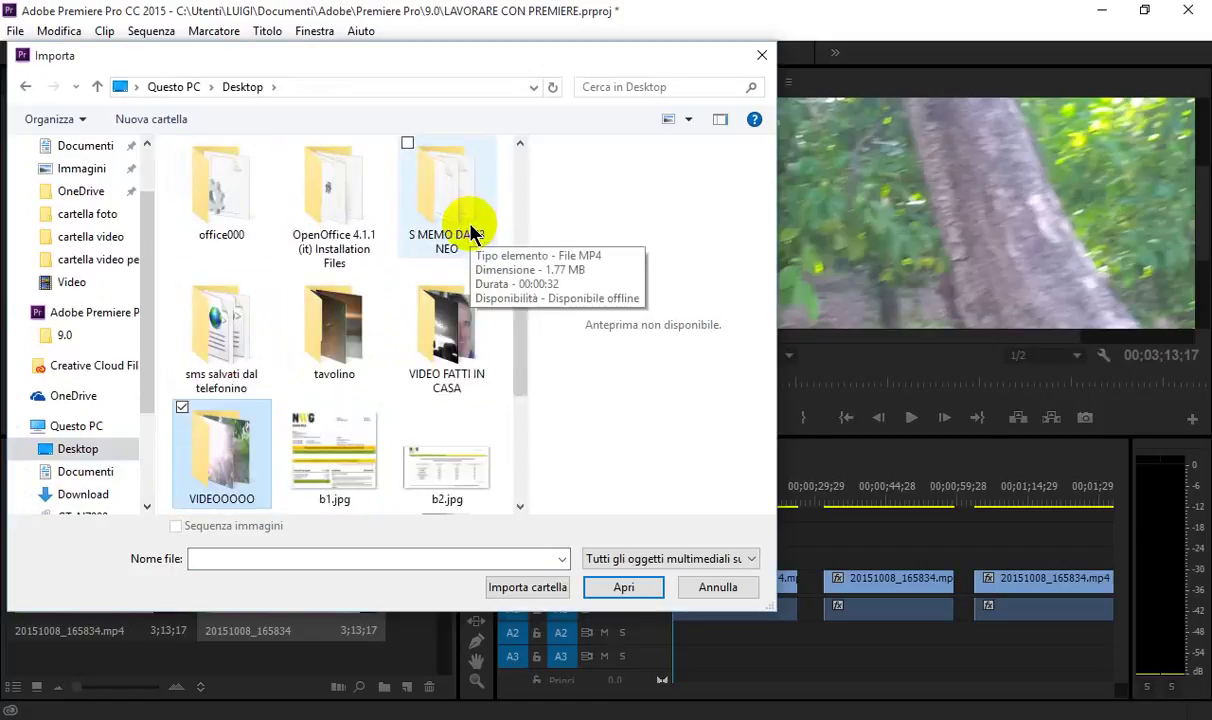
{"action": "scroll", "coordinate": [474, 232], "scroll_direction": "up", "scroll_amount": 5}
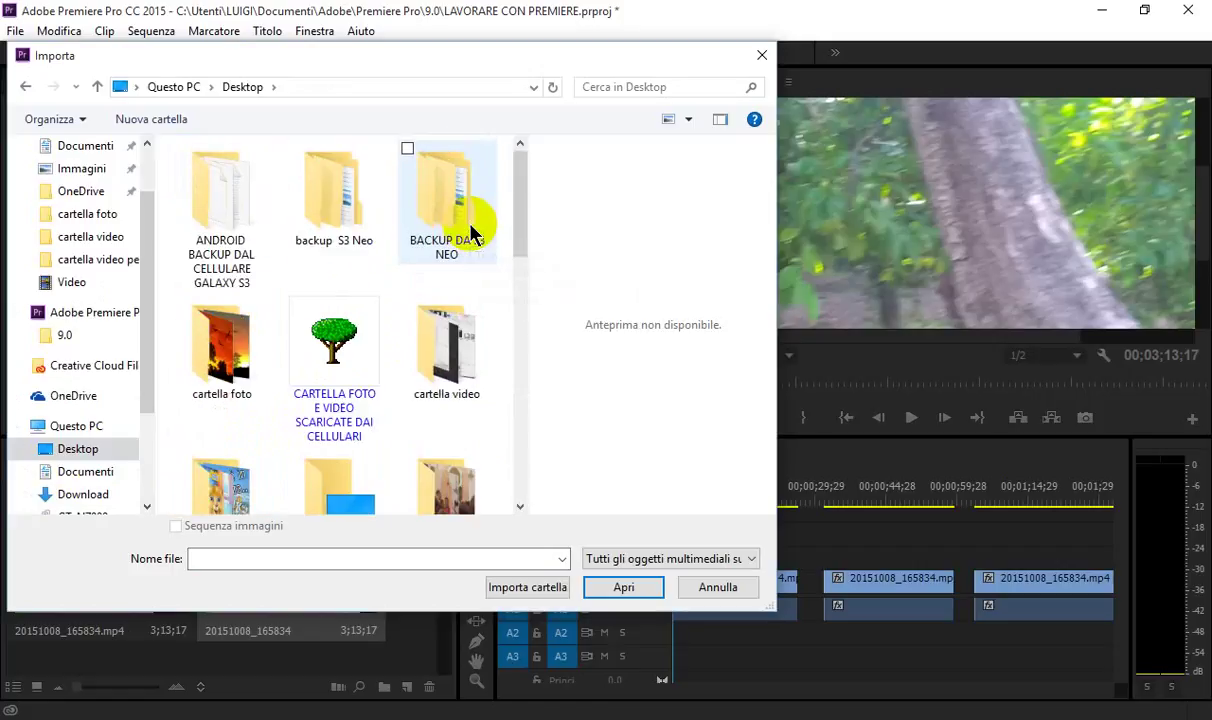
{"action": "double_click", "coordinate": [216, 315]}
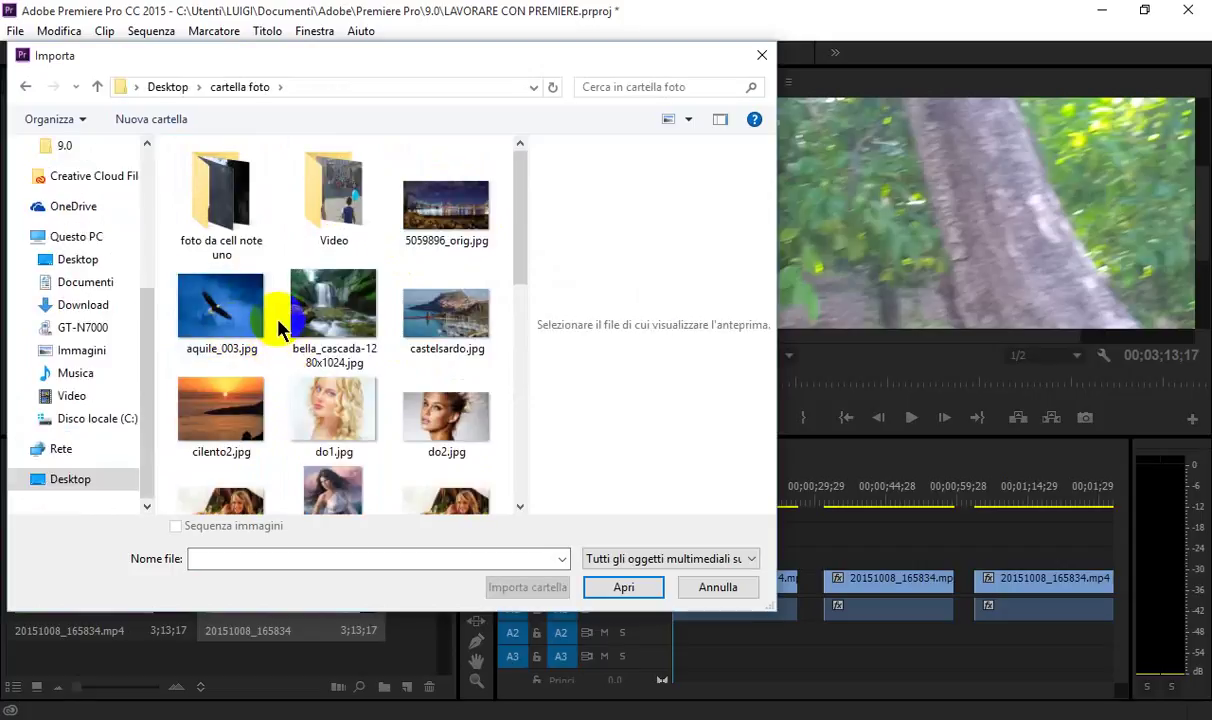
{"action": "left_click", "coordinate": [225, 405]}
{"action": "double_click", "coordinate": [230, 410]}
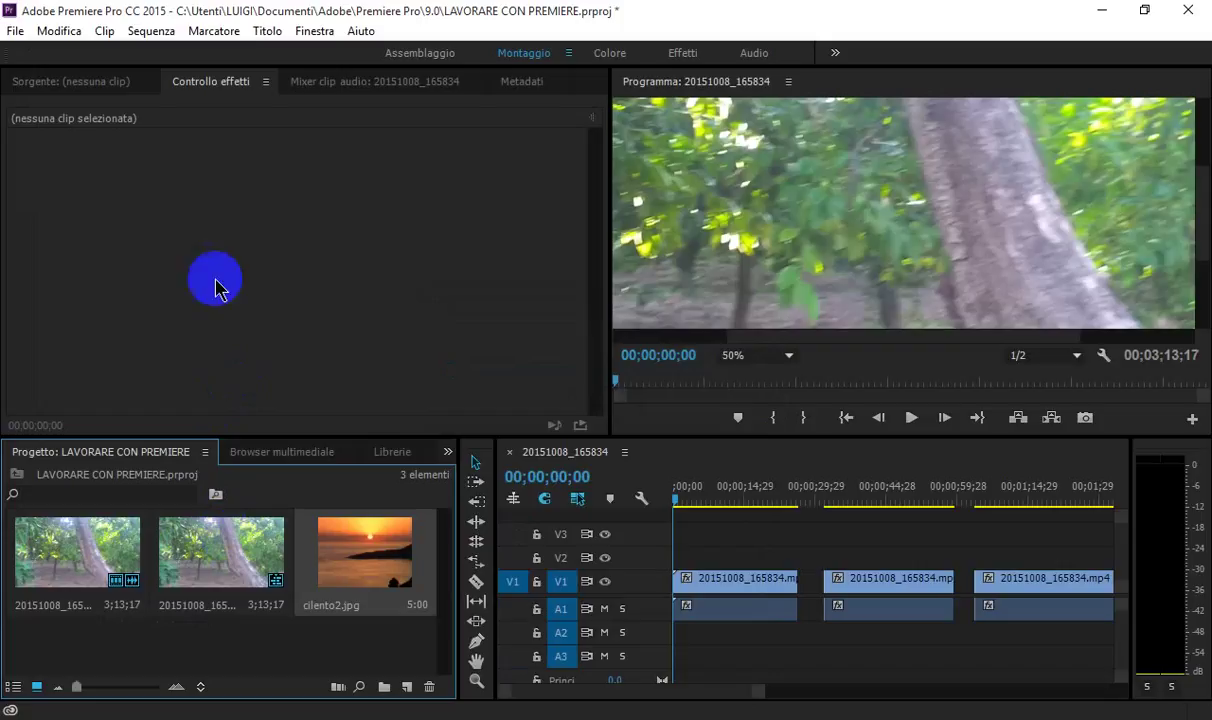
- Import do2.jpg from the same cartella foto folder
{"action": "left_click", "coordinate": [14, 33]}
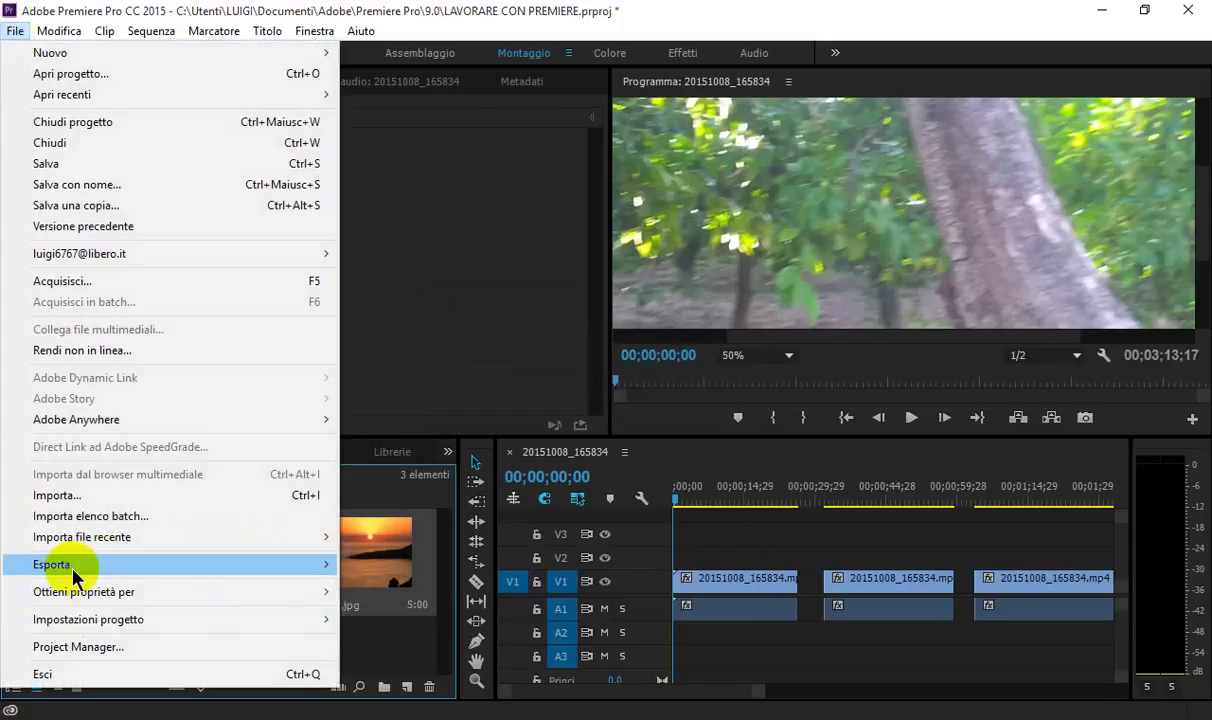
{"action": "left_click", "coordinate": [60, 495]}
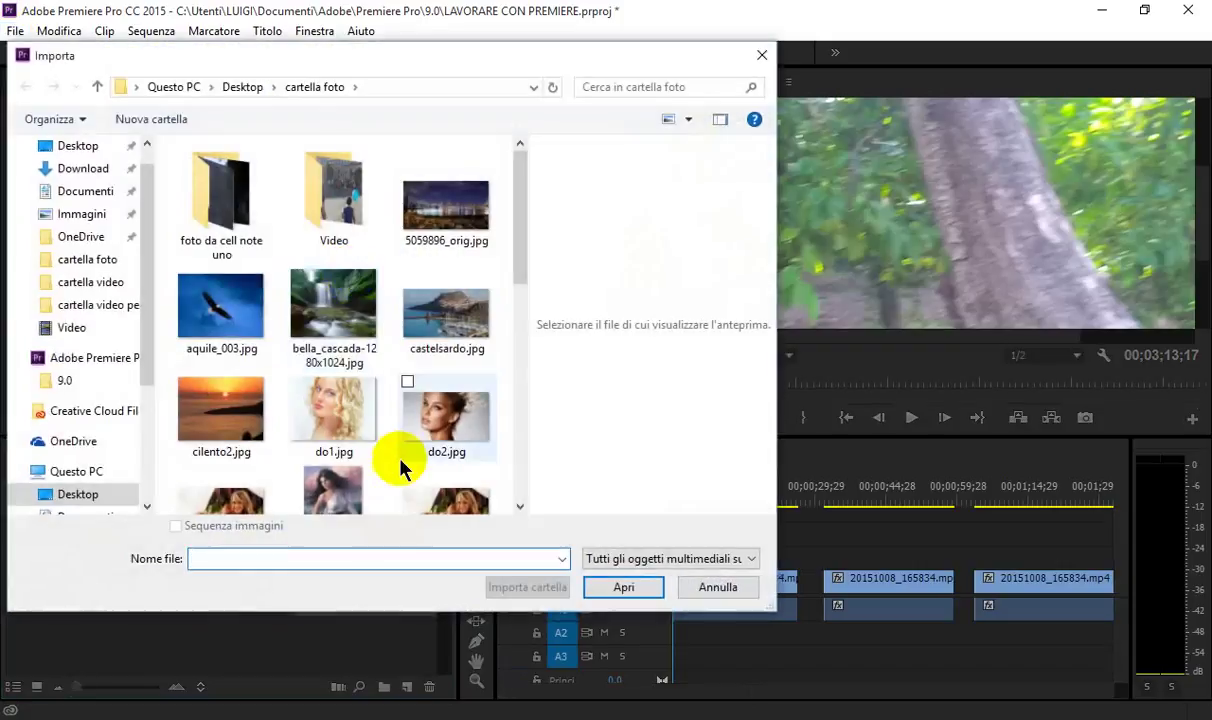
{"action": "double_click", "coordinate": [430, 462]}
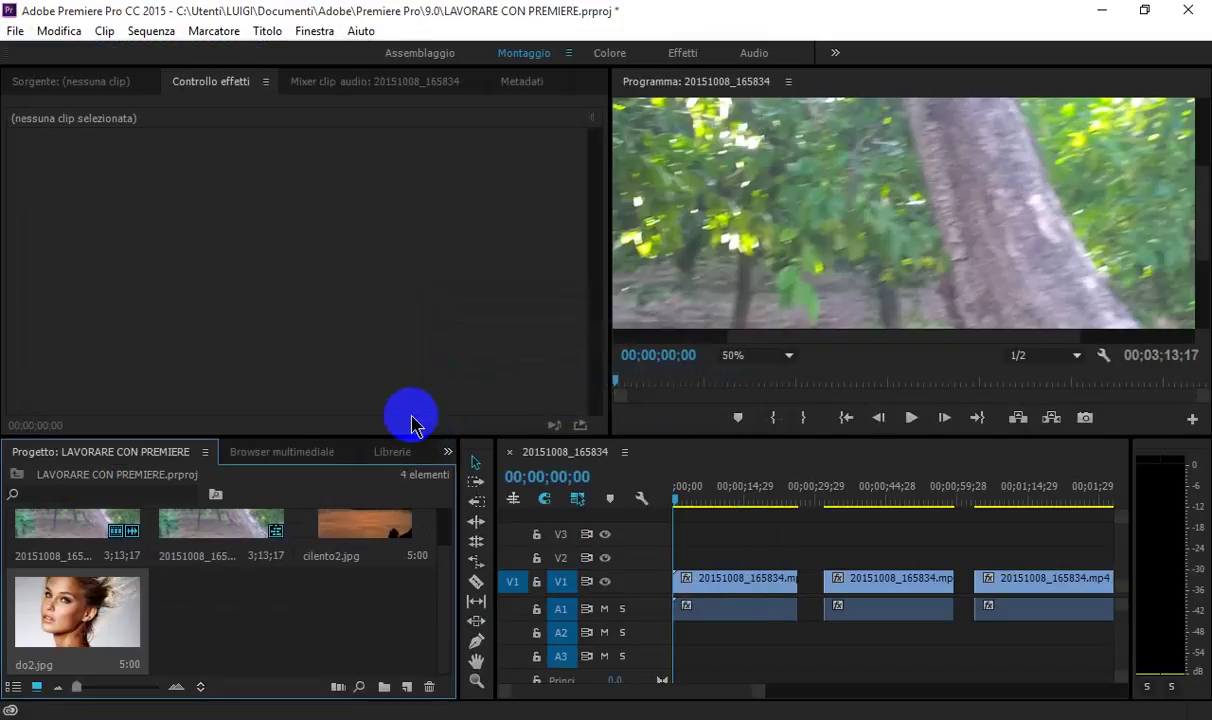
- Place cilento2.jpg and do2.jpg on V2 over the two gaps, then play the sequence
{"action": "left_click_drag", "start_coordinate": [363, 530], "coordinate": [800, 558]}
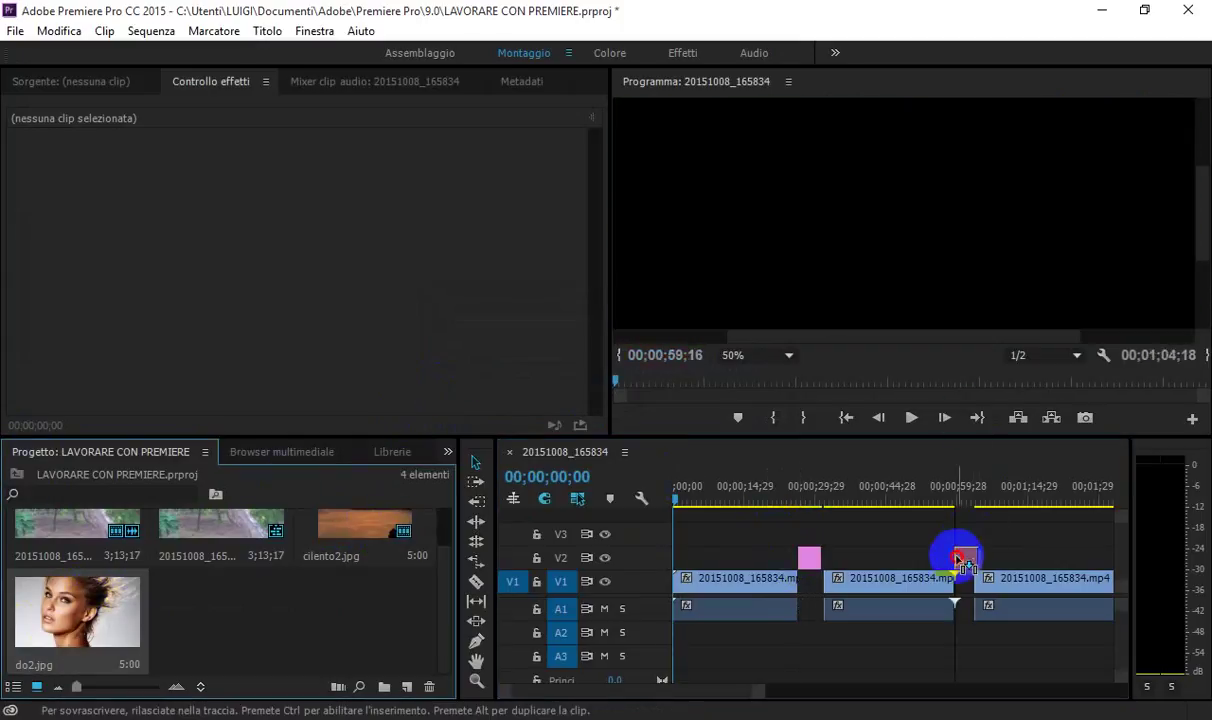
{"action": "left_click_drag", "start_coordinate": [91, 594], "coordinate": [962, 558]}
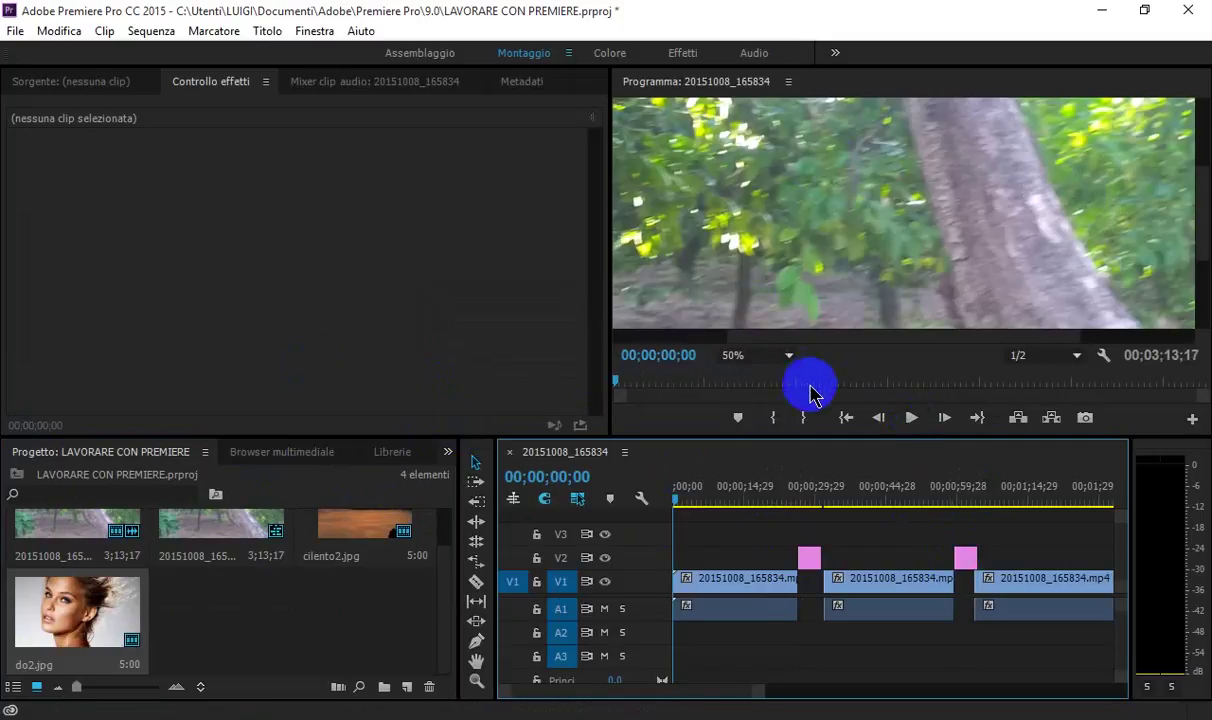
{"action": "left_click", "coordinate": [911, 418]}
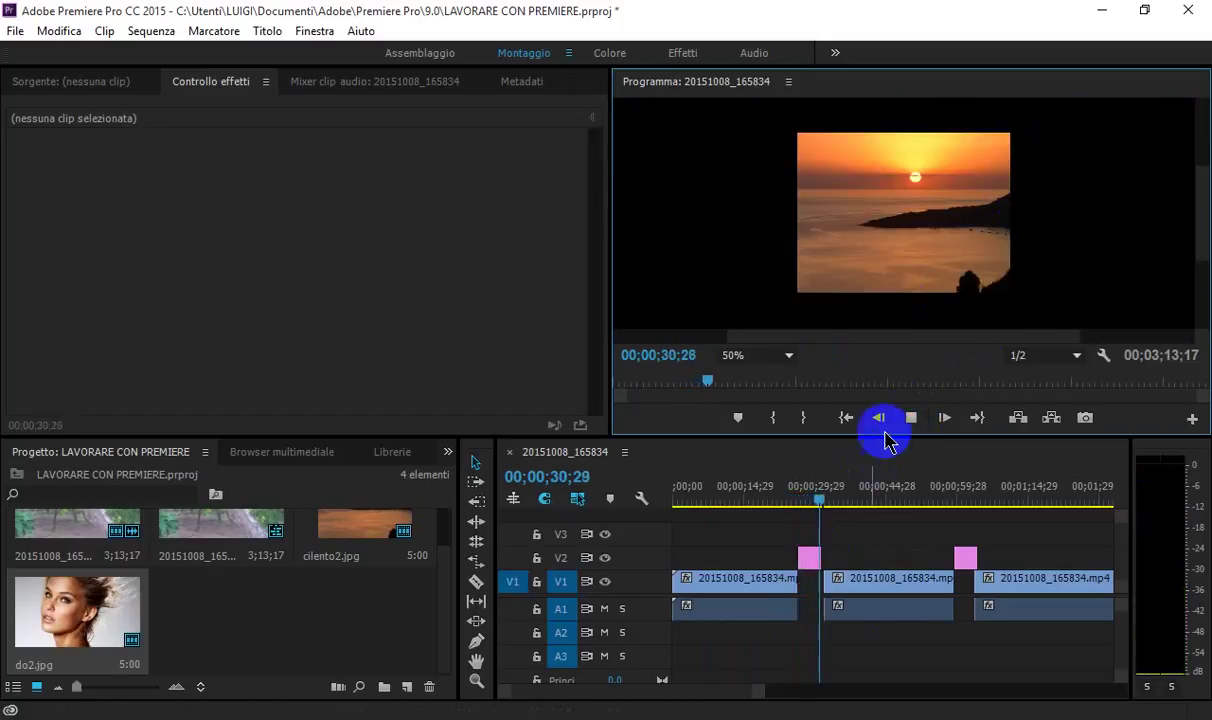
- Shrink the cilento2.jpg overlay on V2 to a scale of 73
{"action": "left_click", "coordinate": [911, 417]}
{"action": "left_click", "coordinate": [808, 562]}
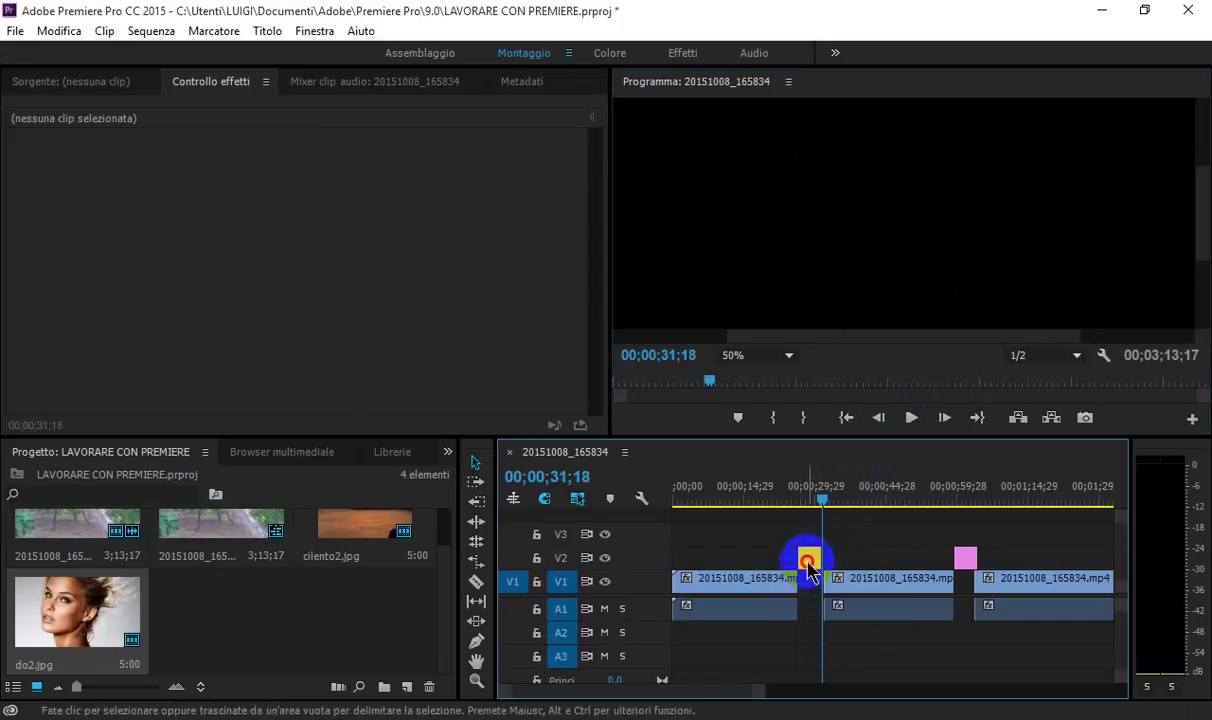
{"action": "left_click", "coordinate": [14, 165]}
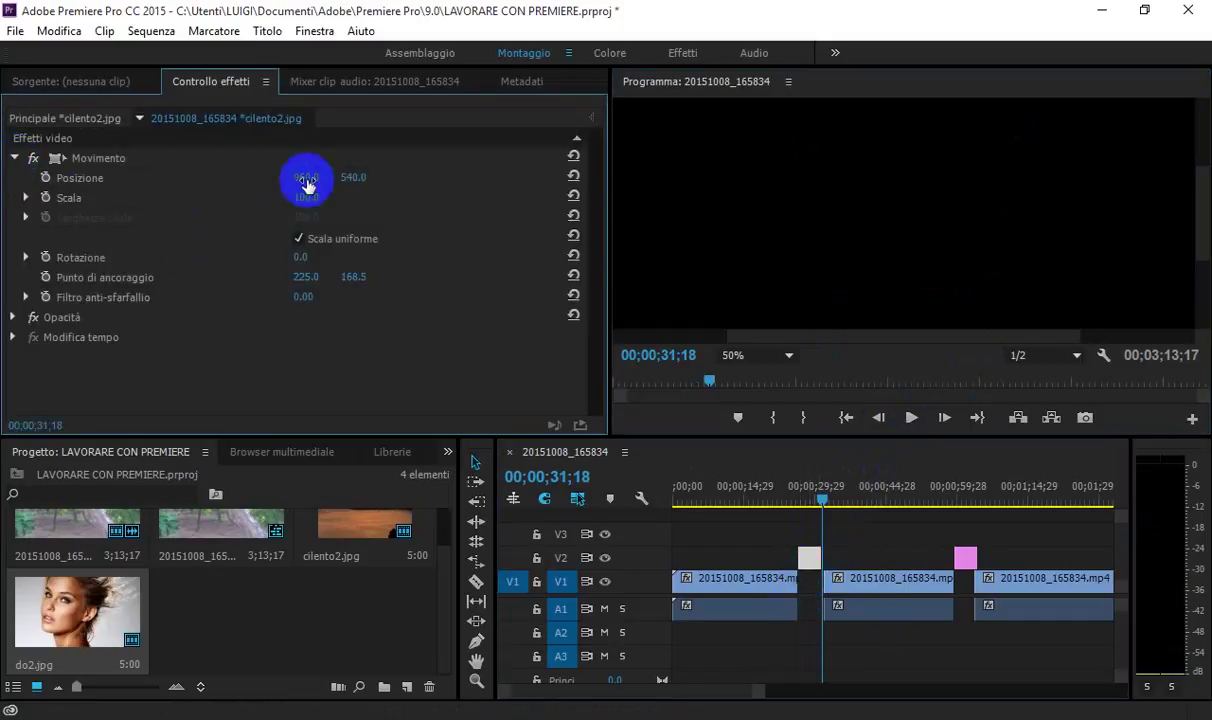
{"action": "left_click", "coordinate": [26, 197]}
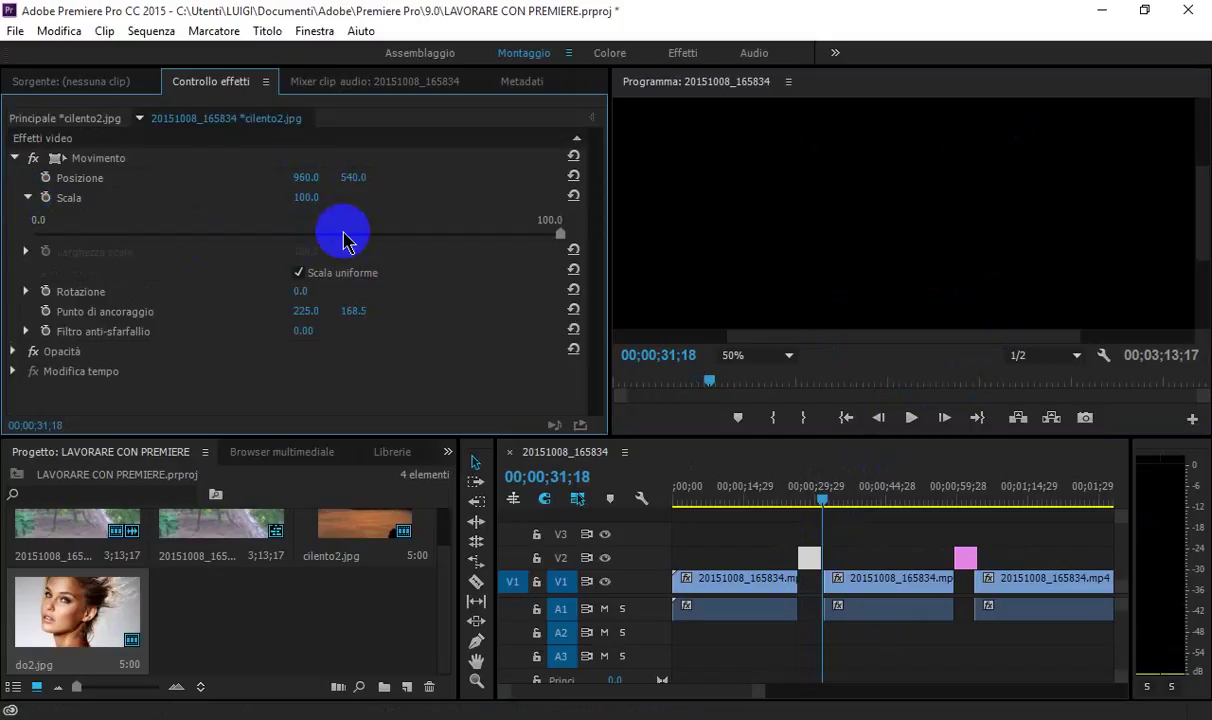
{"action": "left_click_drag", "start_coordinate": [305, 197], "coordinate": [278, 197]}
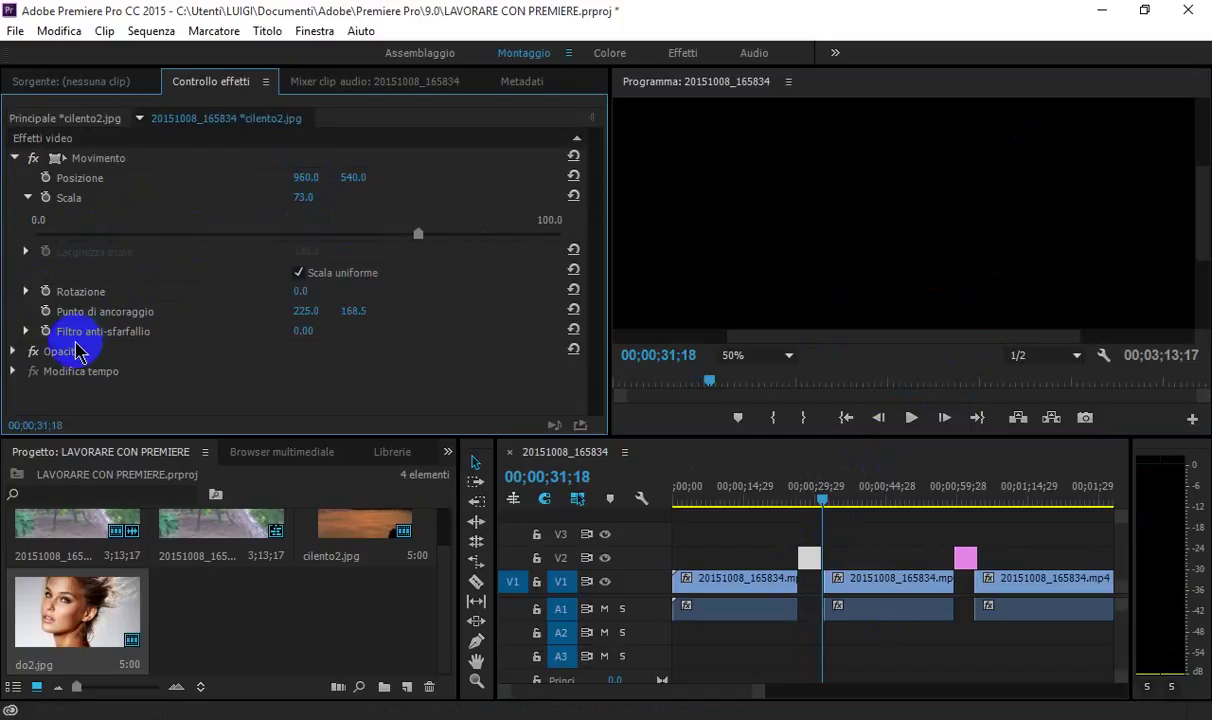
- Lower the cilento2.jpg opacity to 79% with the Luce soffusa blend mode
{"action": "left_click", "coordinate": [13, 351]}
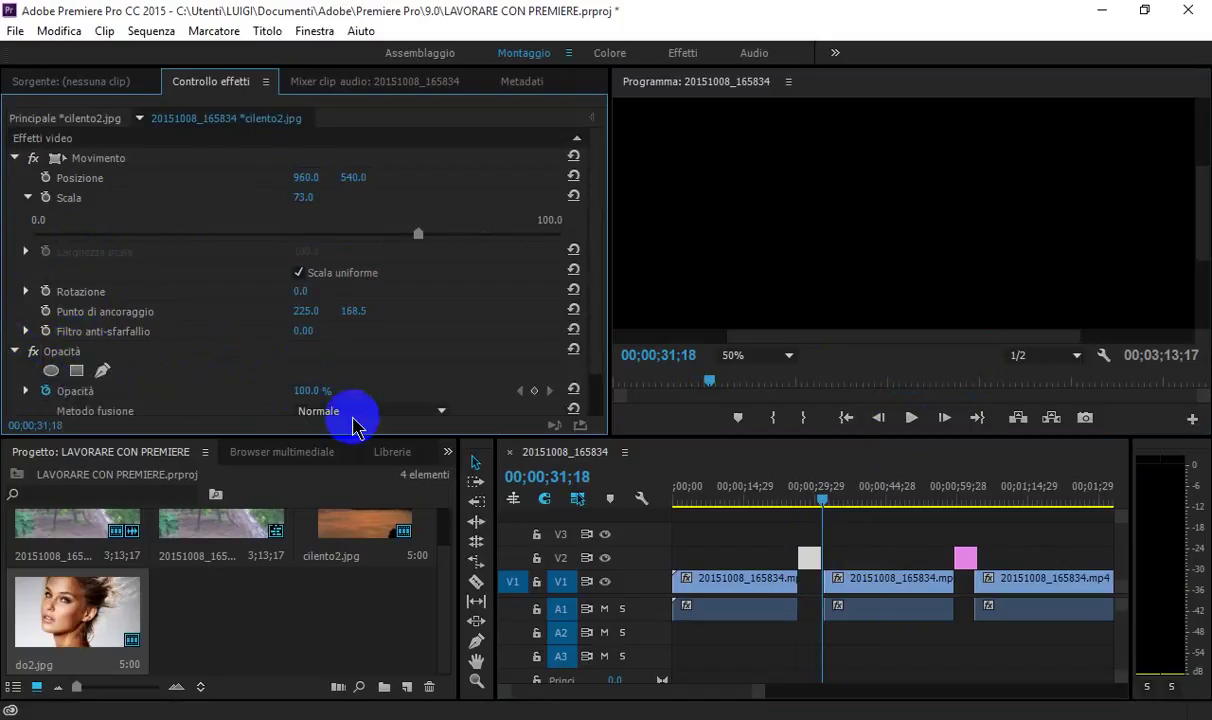
{"action": "left_click_drag", "start_coordinate": [319, 392], "coordinate": [22, 338]}
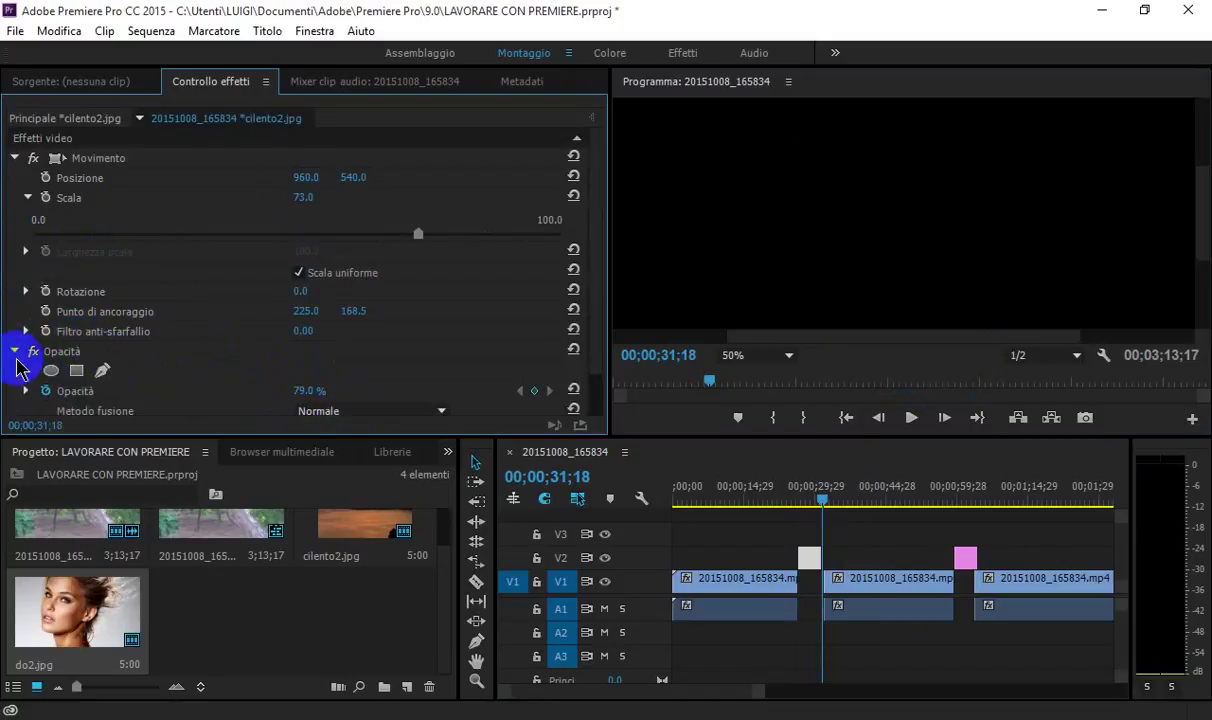
{"action": "left_click", "coordinate": [391, 410]}
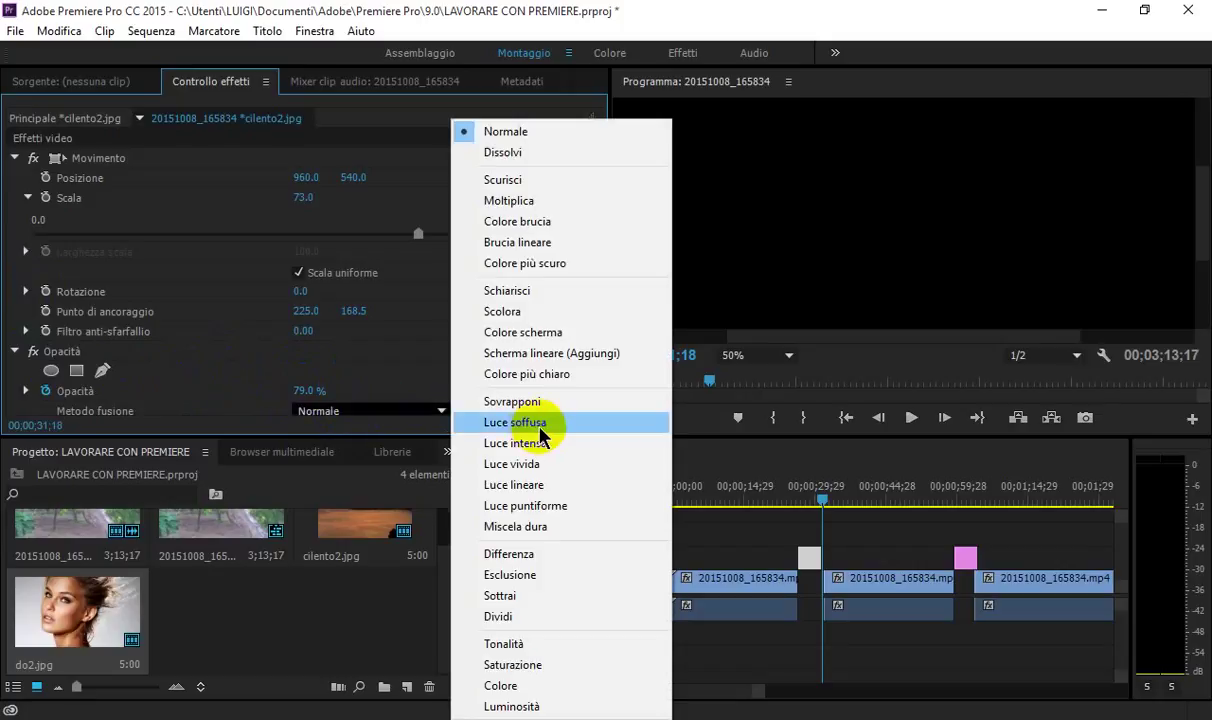
{"action": "left_click", "coordinate": [544, 424]}
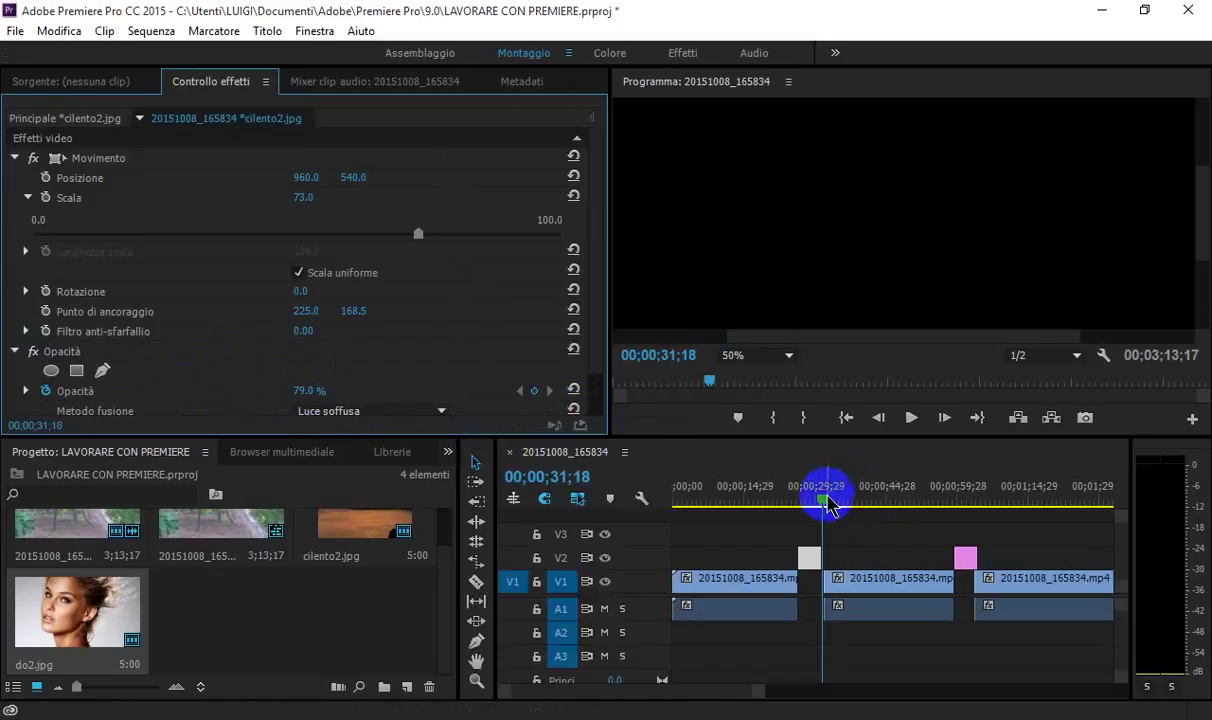
- Preview the cilento2.jpg overlay from just before it starts
{"action": "left_click_drag", "start_coordinate": [825, 507], "coordinate": [797, 500]}
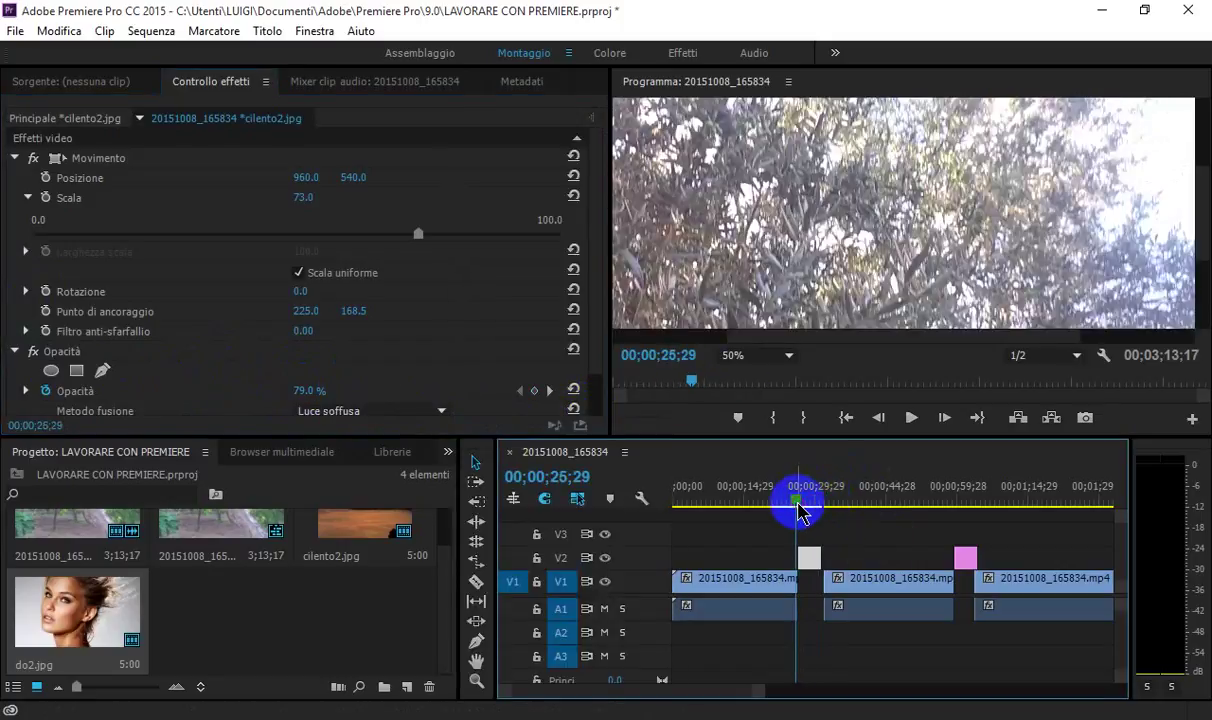
{"action": "left_click", "coordinate": [910, 419]}
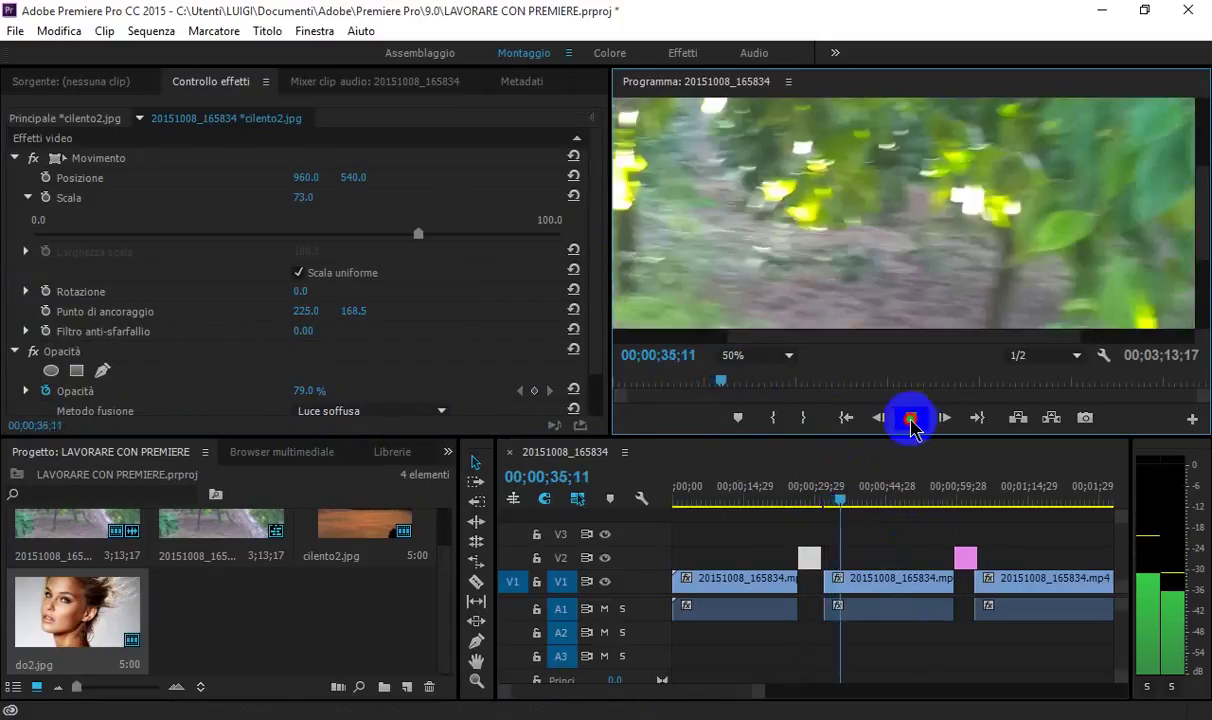
{"action": "left_click", "coordinate": [909, 418]}
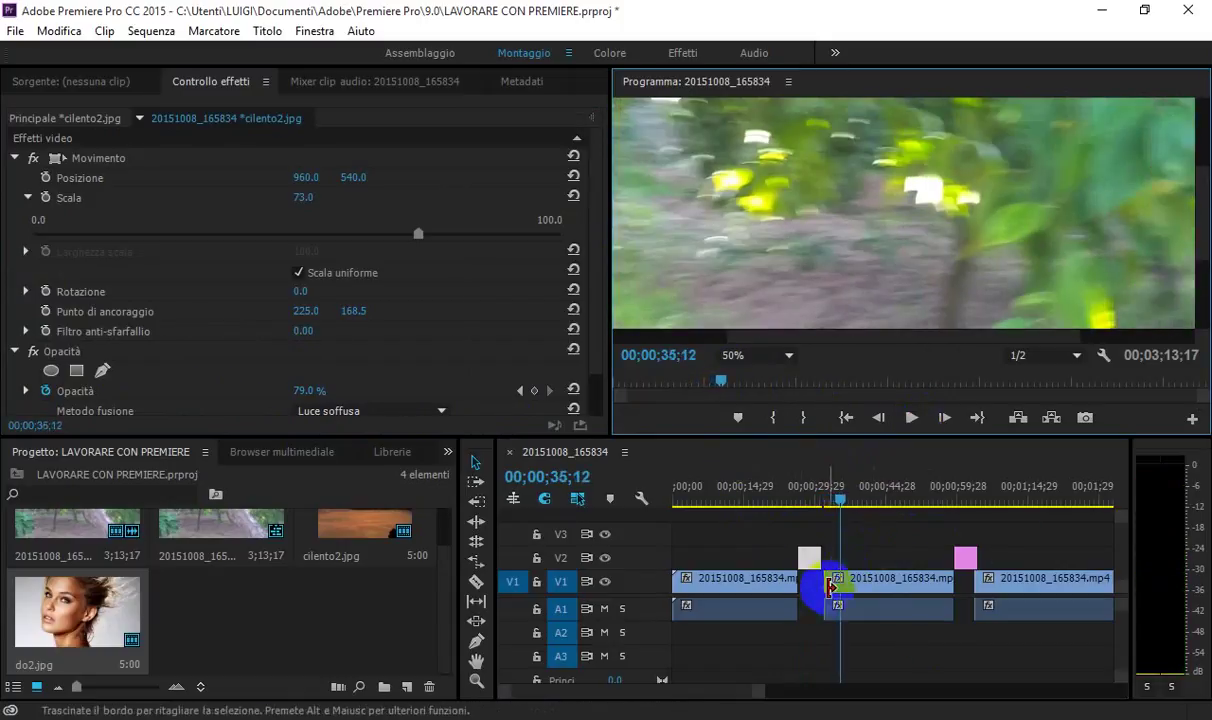
{"action": "left_click", "coordinate": [965, 560]}
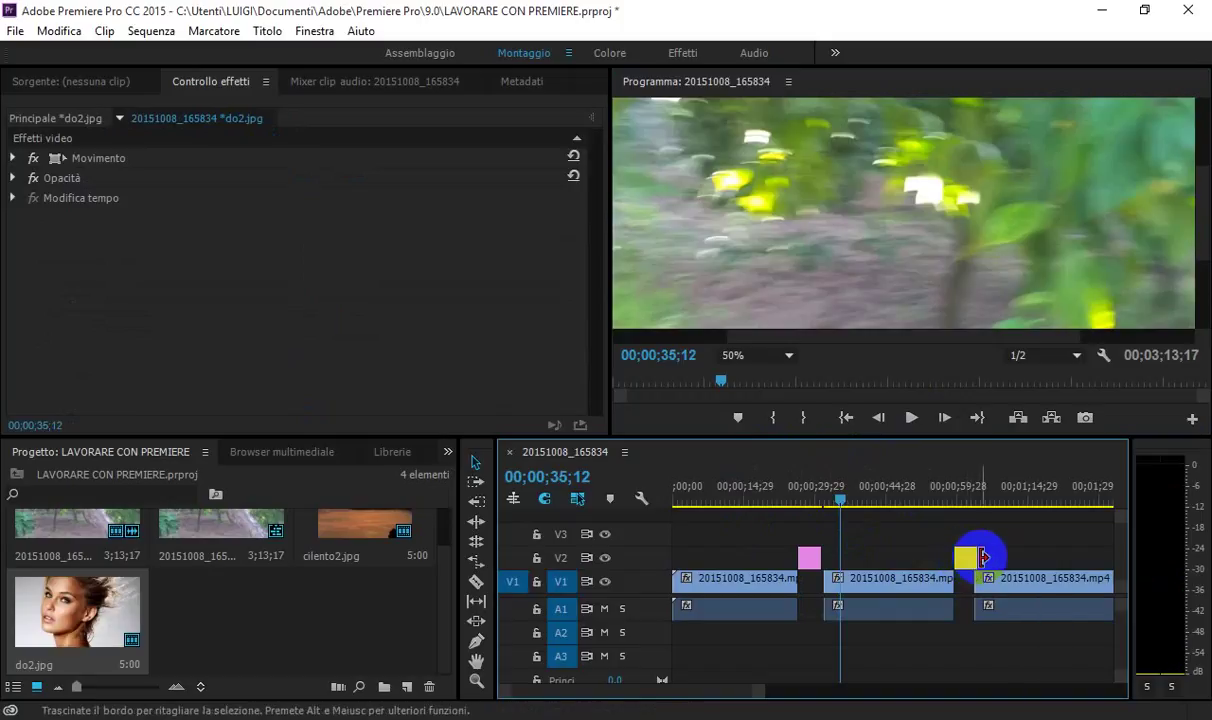
- Extend the do2.jpg clip's right edge slightly and drop its opacity to 47%
{"action": "left_click_drag", "start_coordinate": [983, 558], "coordinate": [990, 558]}
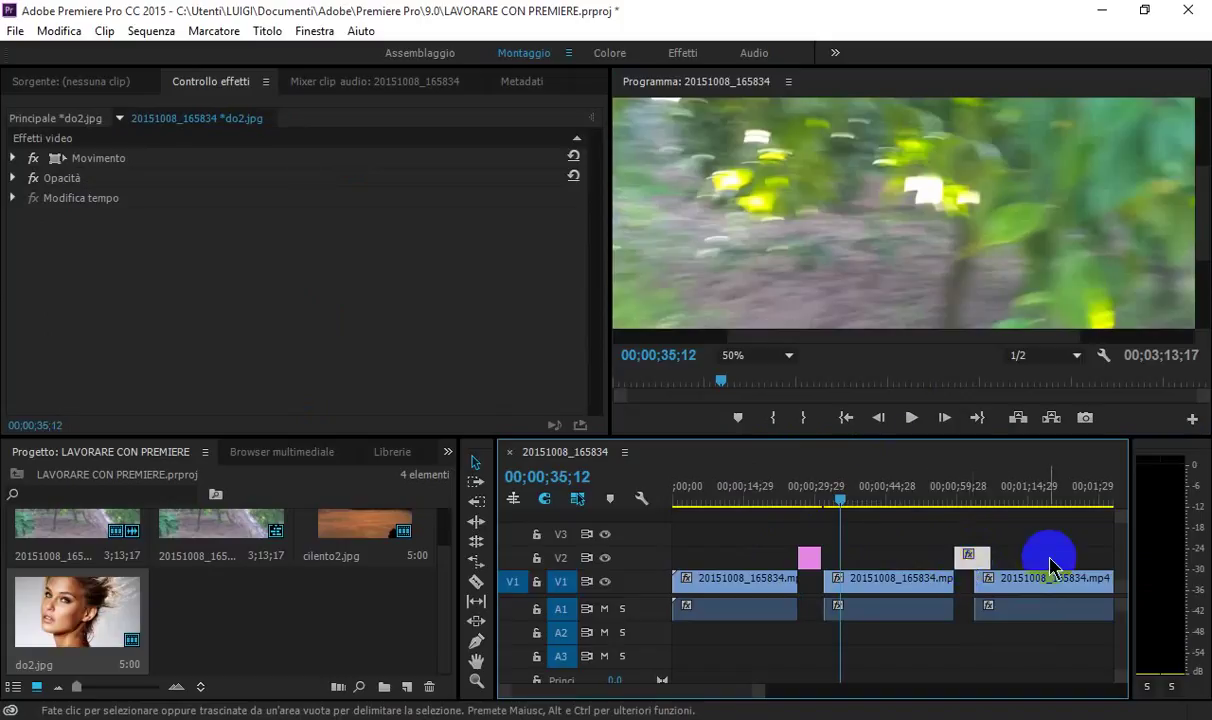
{"action": "left_click", "coordinate": [1025, 558]}
{"action": "left_click", "coordinate": [978, 558]}
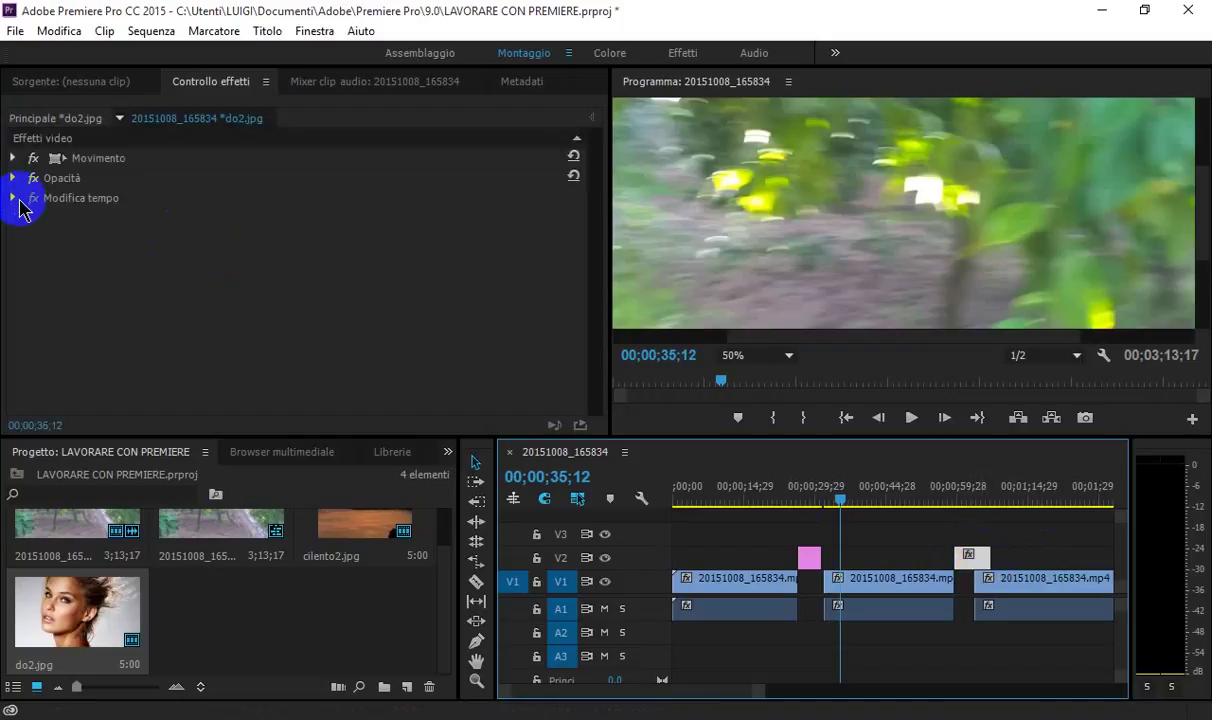
{"action": "left_click", "coordinate": [12, 178]}
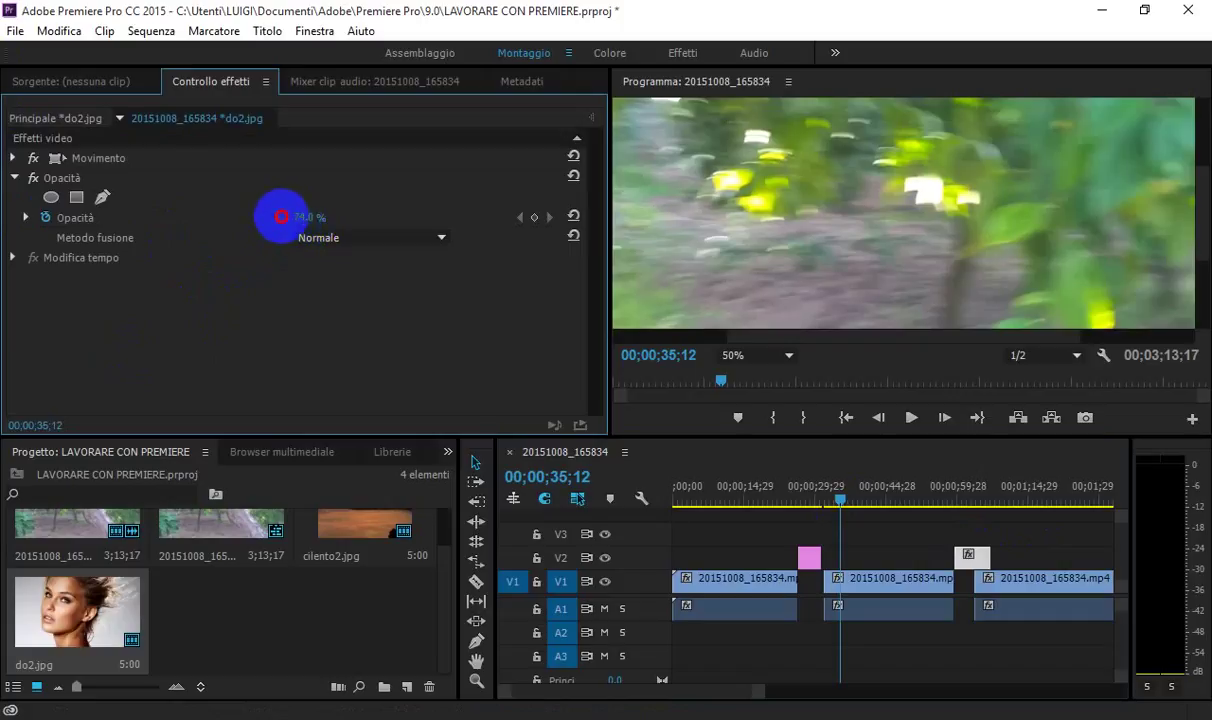
{"action": "left_click_drag", "start_coordinate": [249, 216], "coordinate": [216, 216]}
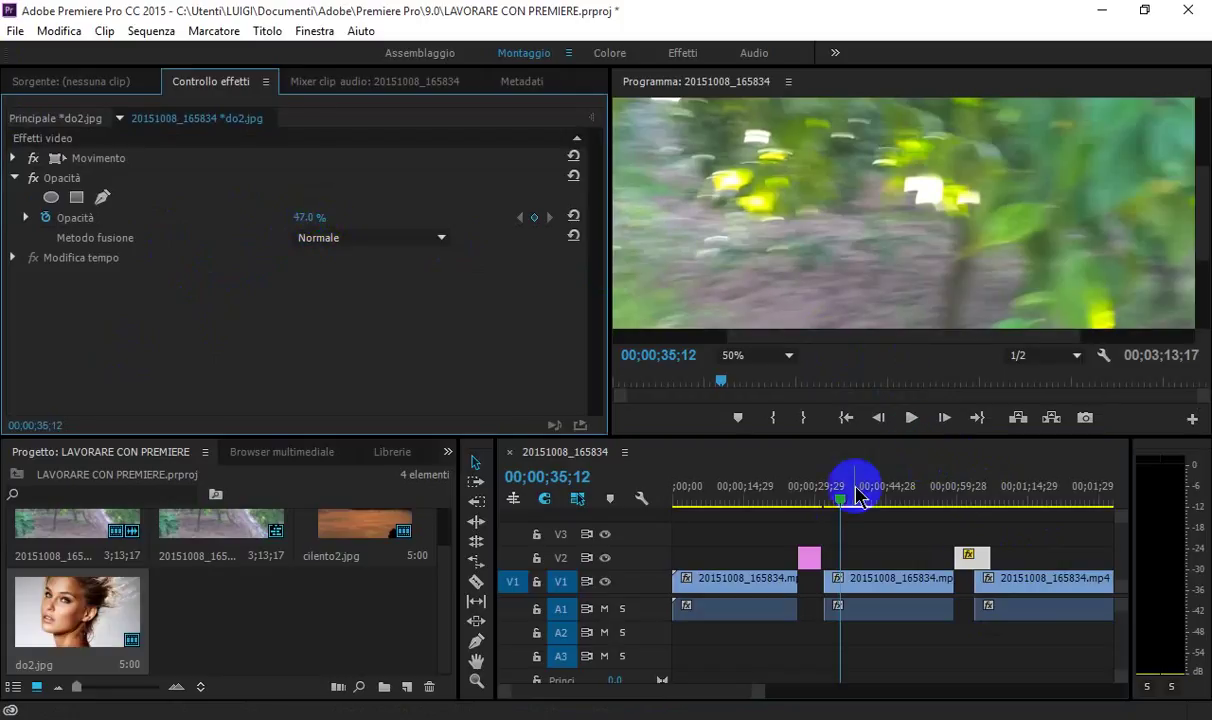
{"action": "left_click_drag", "start_coordinate": [843, 507], "coordinate": [967, 517]}
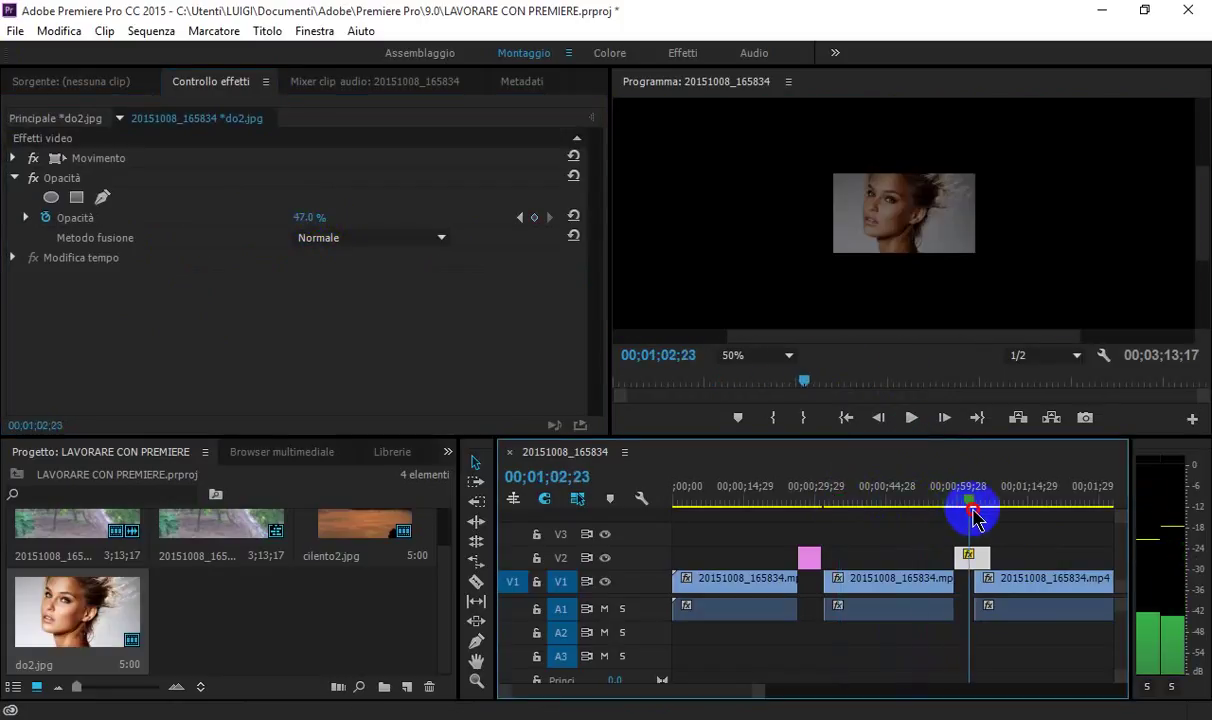
{"action": "left_click", "coordinate": [911, 418]}
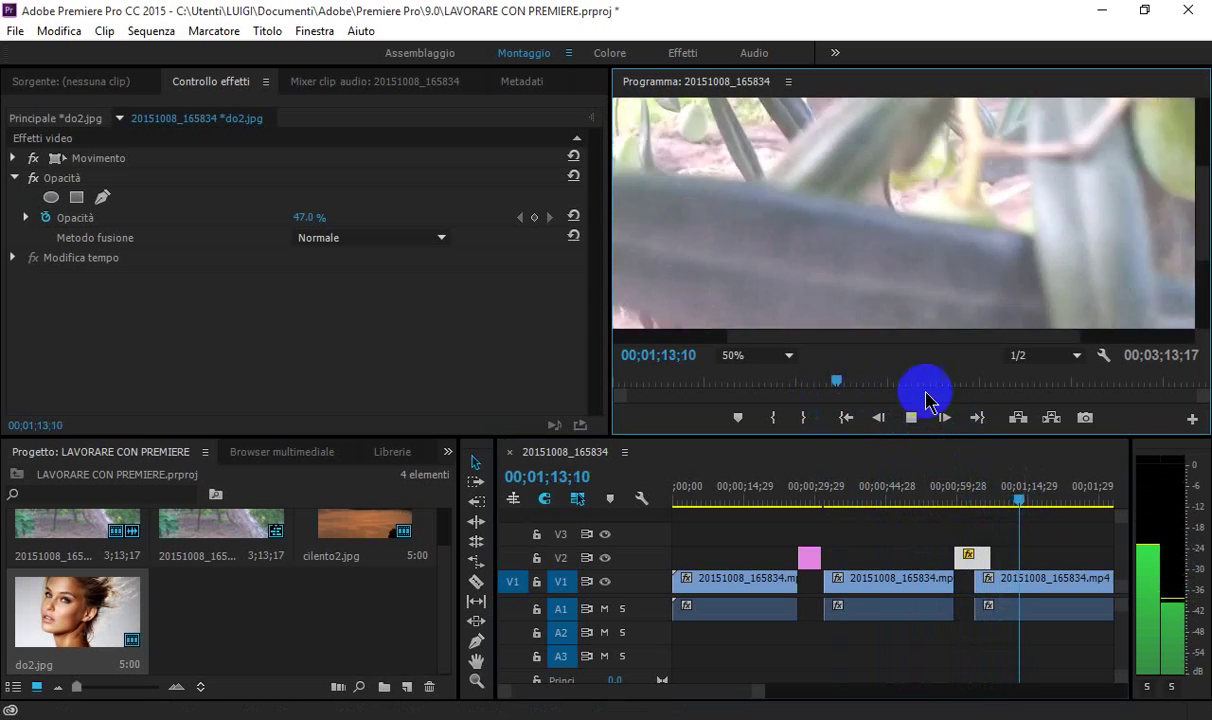
{"action": "left_click", "coordinate": [911, 417]}
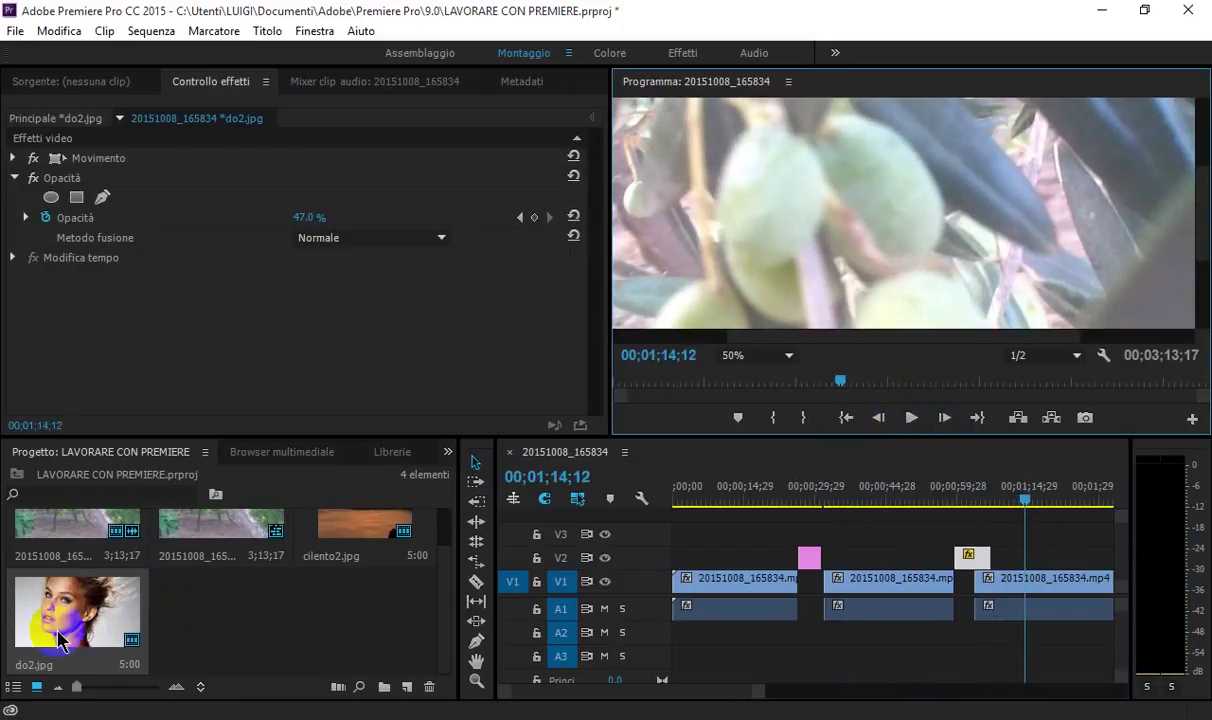
- Add a second do2.jpg on track V3 near 00;01;14 and preview it
{"action": "mouse_move", "coordinate": [70, 618]}
{"action": "left_mouse_down"}
{"action": "mouse_move", "coordinate": [1035, 562]}
{"action": "mouse_move", "coordinate": [1021, 539]}
{"action": "left_mouse_up"}
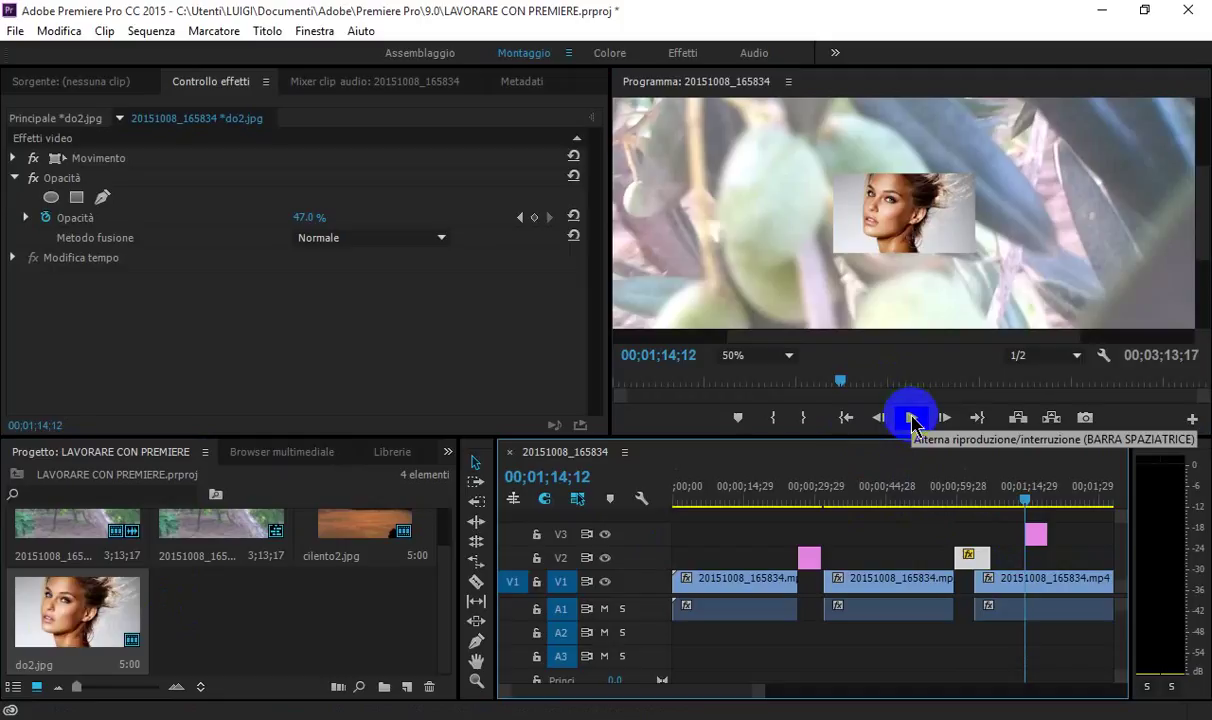
{"action": "left_click", "coordinate": [912, 419]}
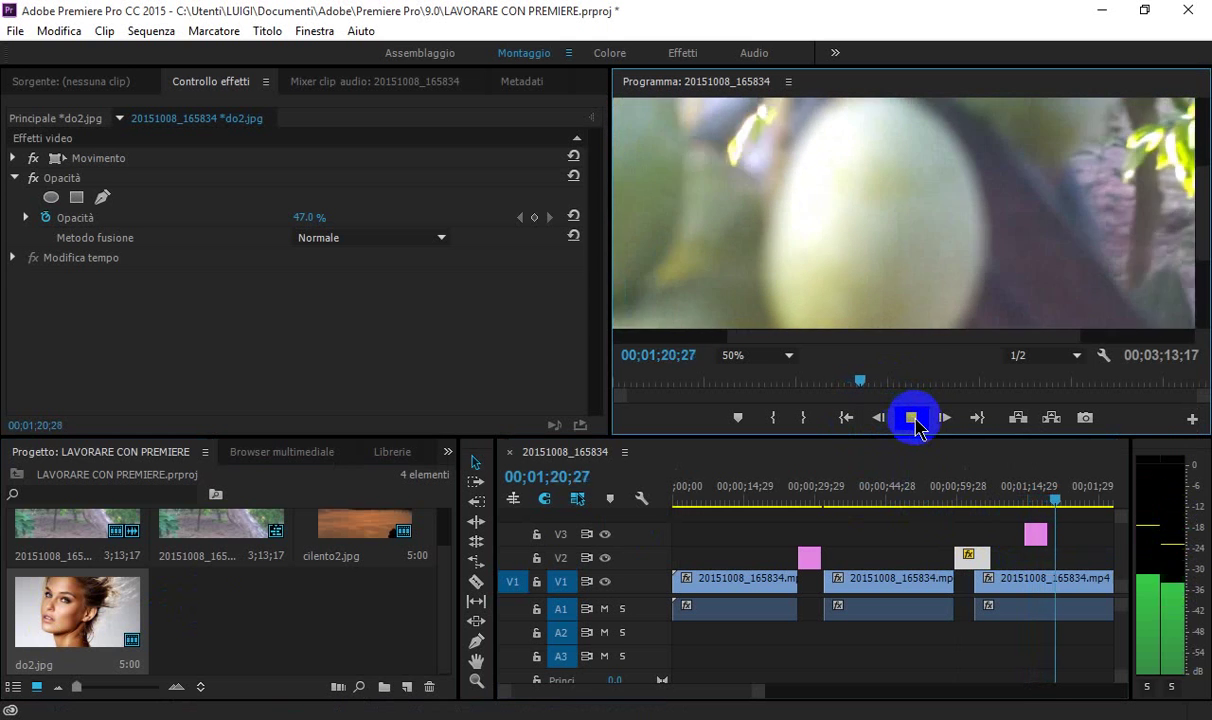
{"action": "left_click", "coordinate": [912, 419]}
{"action": "left_click", "coordinate": [1035, 534]}
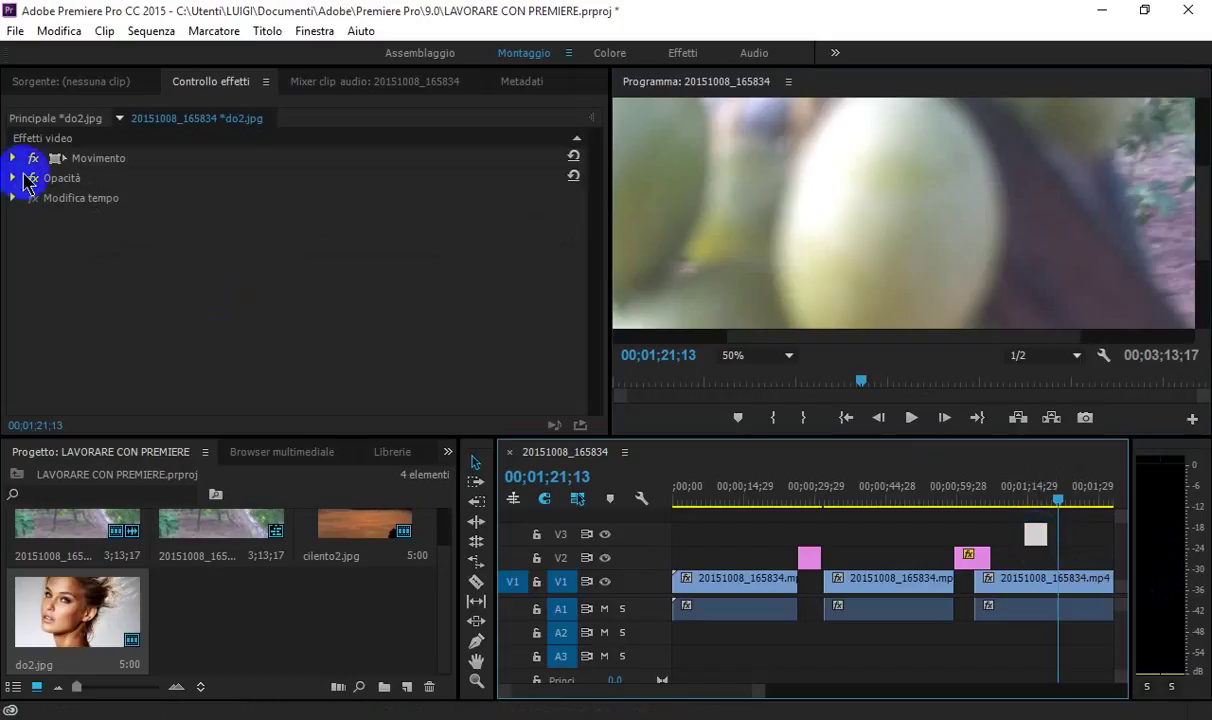
- Give the V3 do2.jpg overlay 78% opacity and the Esclusione blend mode
{"action": "left_click", "coordinate": [13, 179]}
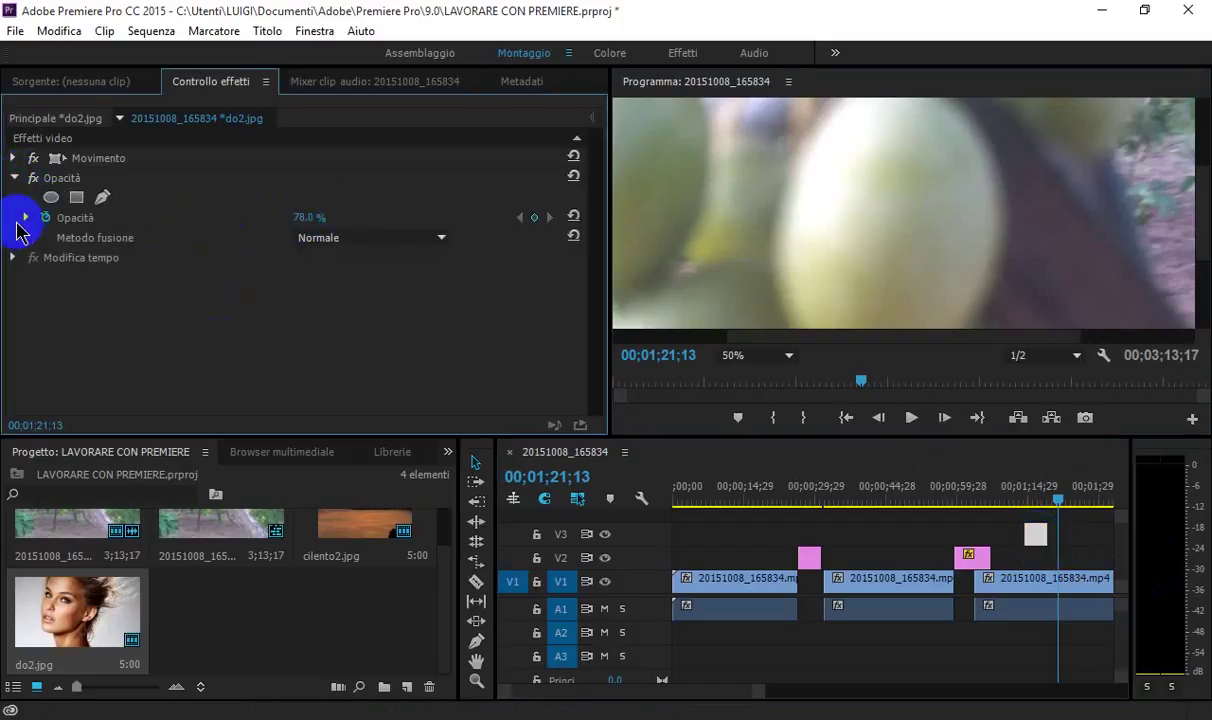
{"action": "left_click", "coordinate": [355, 240]}
{"action": "left_click", "coordinate": [576, 574]}
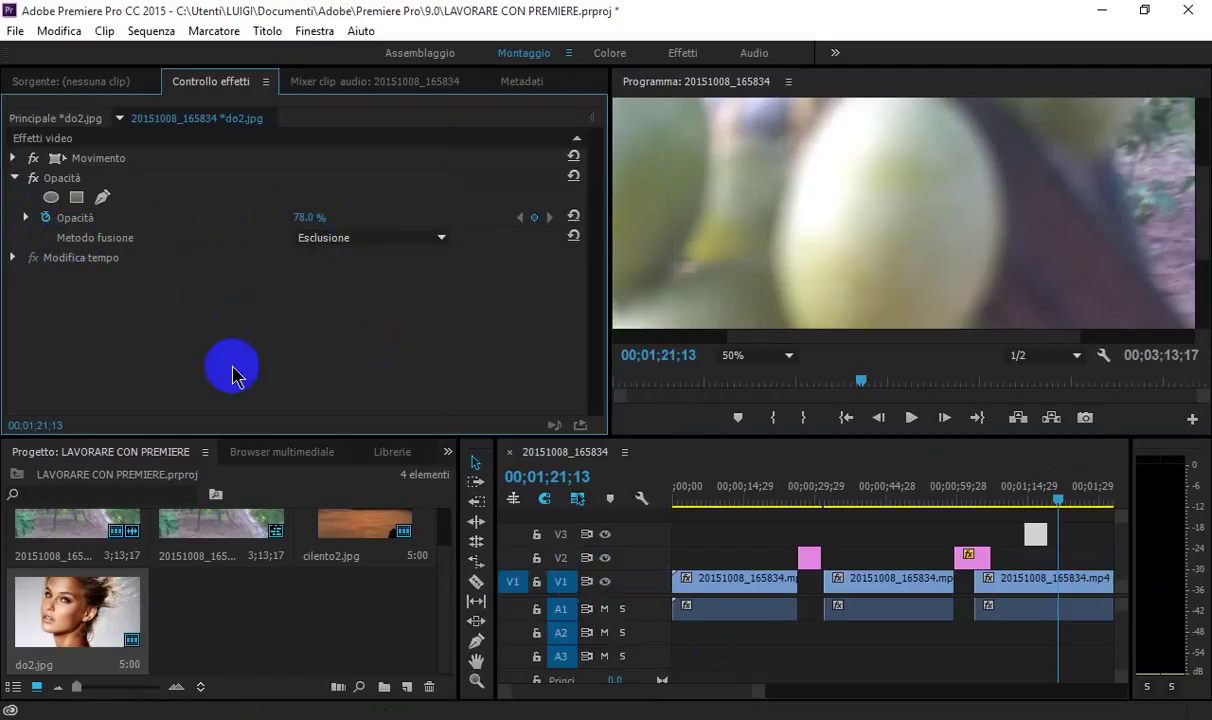
- Preview the inverted overlay from its start, stopping near 00;01;25
{"action": "left_click", "coordinate": [1050, 499]}
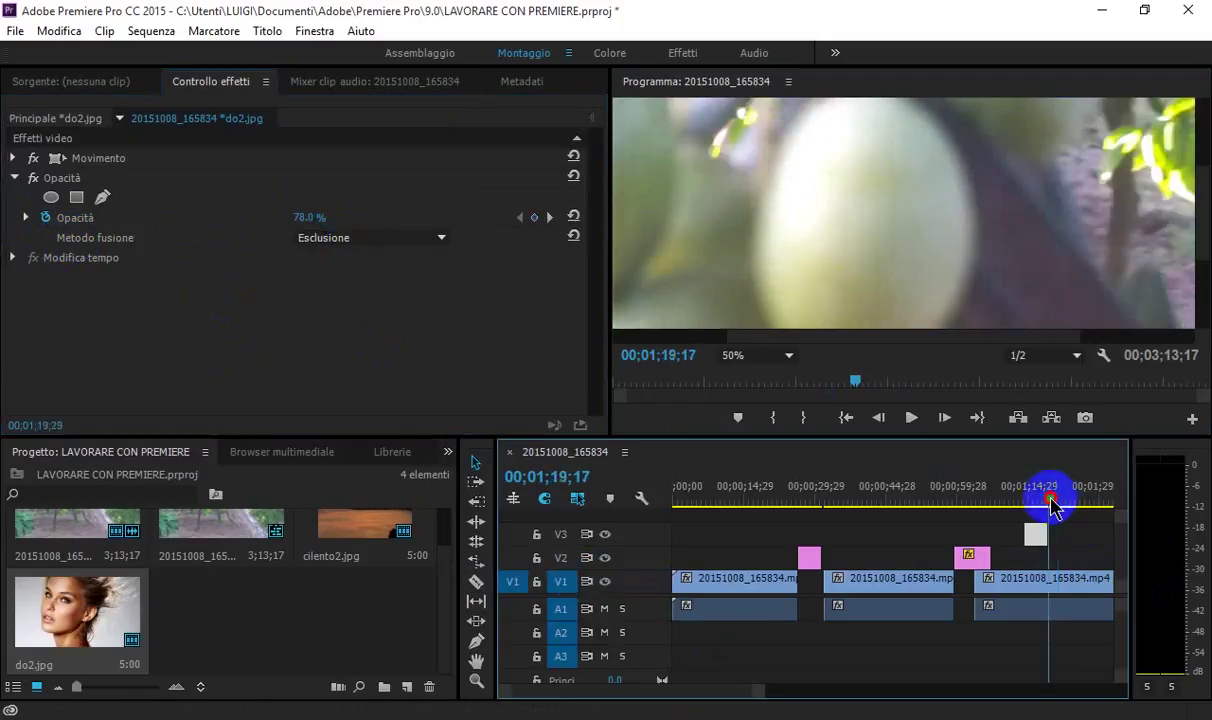
{"action": "left_click_drag", "start_coordinate": [1050, 503], "coordinate": [1026, 499]}
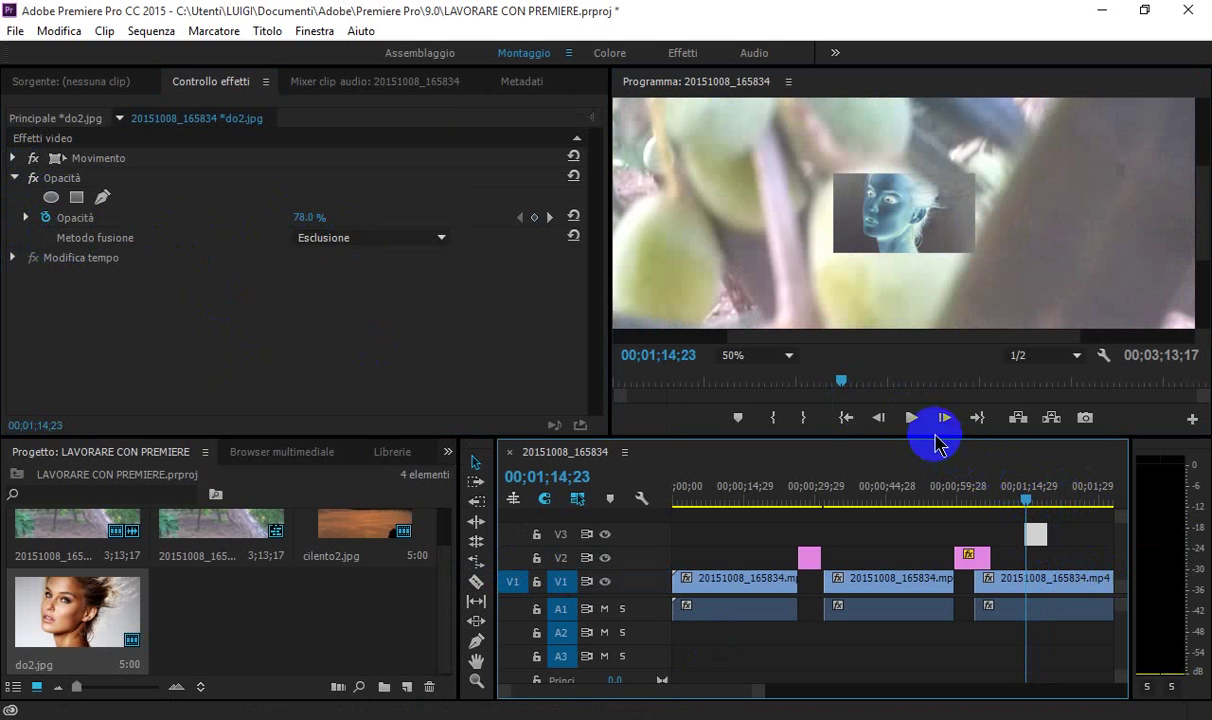
{"action": "left_click", "coordinate": [912, 420]}
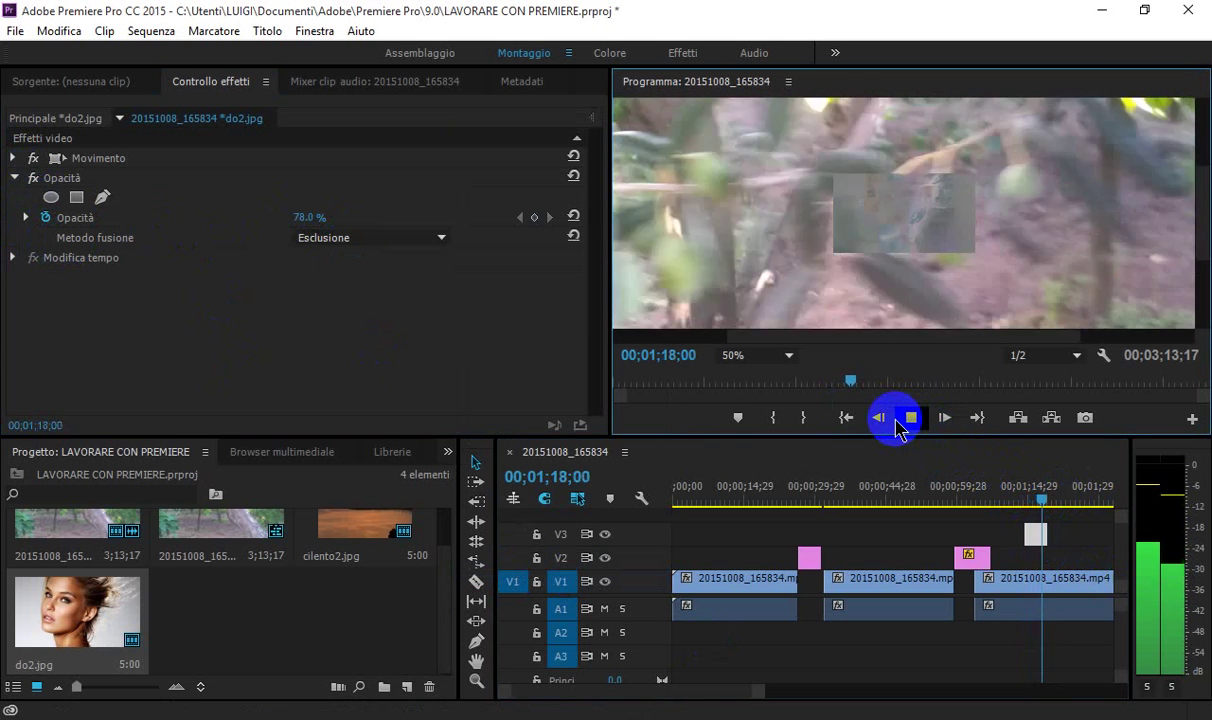
{"action": "left_click", "coordinate": [1075, 498]}
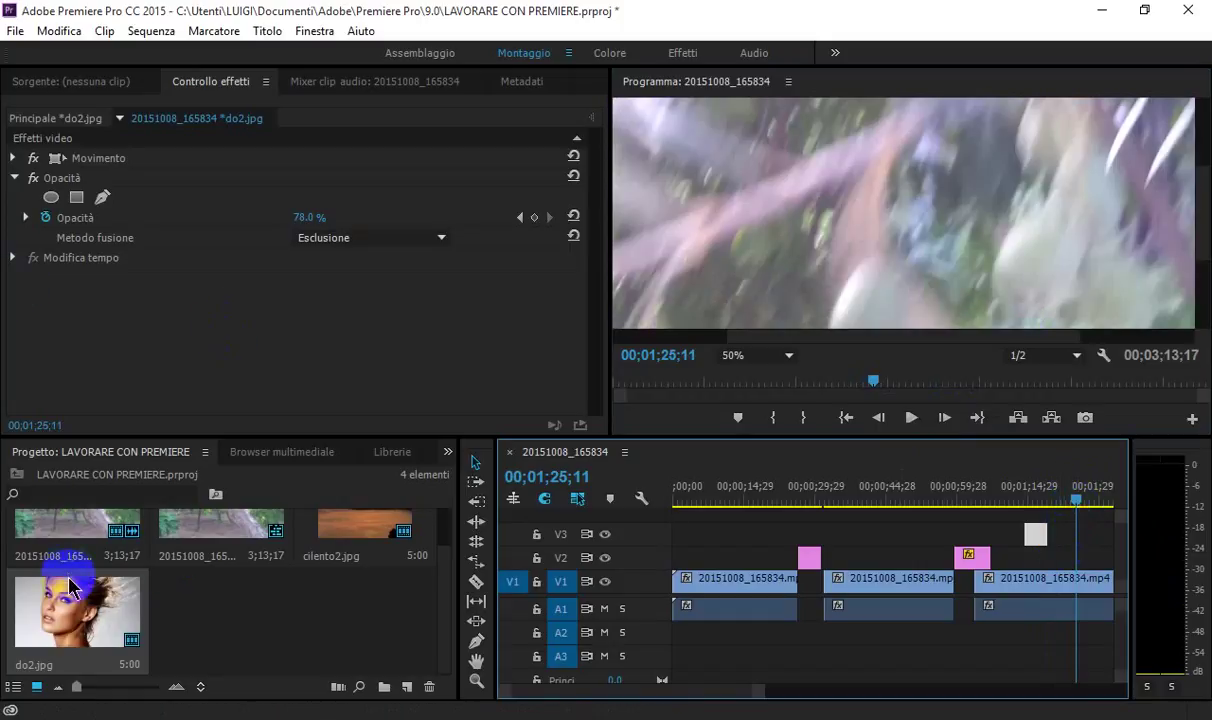
- Add another do2.jpg clip on V3 after the last overlay
{"action": "mouse_move", "coordinate": [80, 612]}
{"action": "left_mouse_down"}
{"action": "mouse_move", "coordinate": [1062, 568]}
{"action": "mouse_move", "coordinate": [1063, 535]}
{"action": "left_mouse_up"}
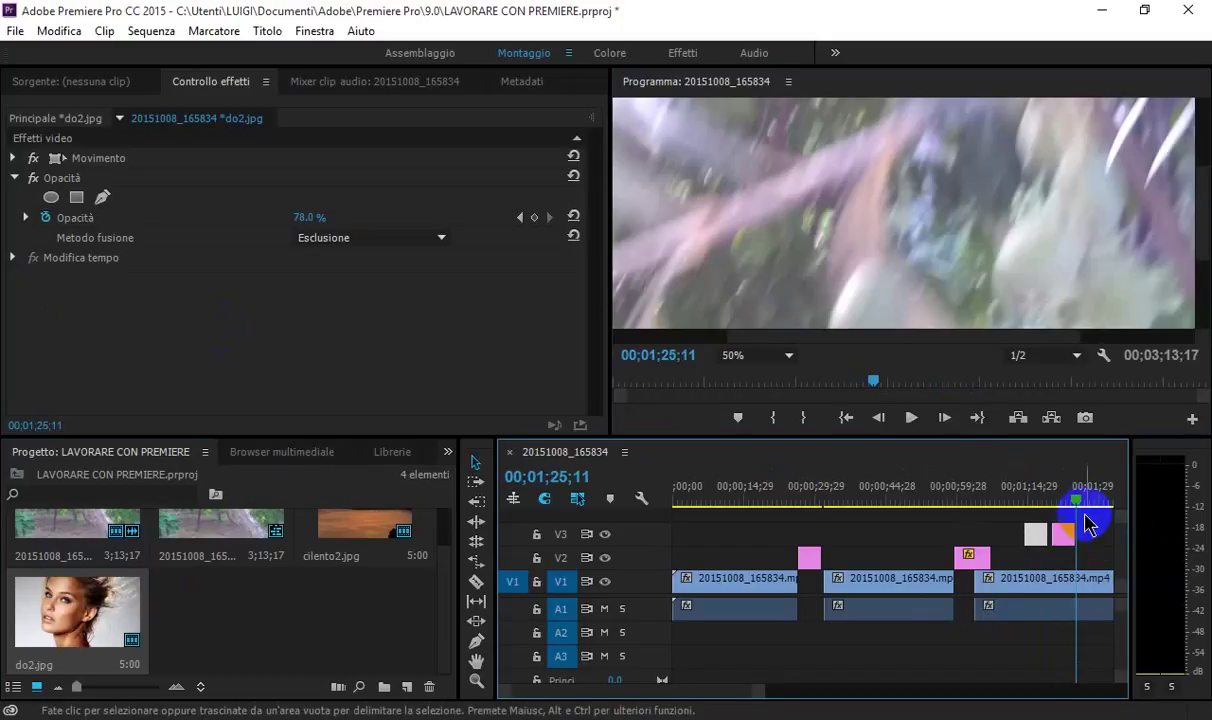
{"action": "left_click", "coordinate": [1079, 503]}
{"action": "mouse_move", "coordinate": [1079, 503]}
{"action": "left_mouse_down"}
{"action": "mouse_move", "coordinate": [1055, 517]}
{"action": "mouse_move", "coordinate": [1051, 503]}
{"action": "left_mouse_up"}
- Select a do2.jpg clip on V3, check its opacity settings, and preview playback up to 01;26;26
{"action": "left_click", "coordinate": [1066, 540]}
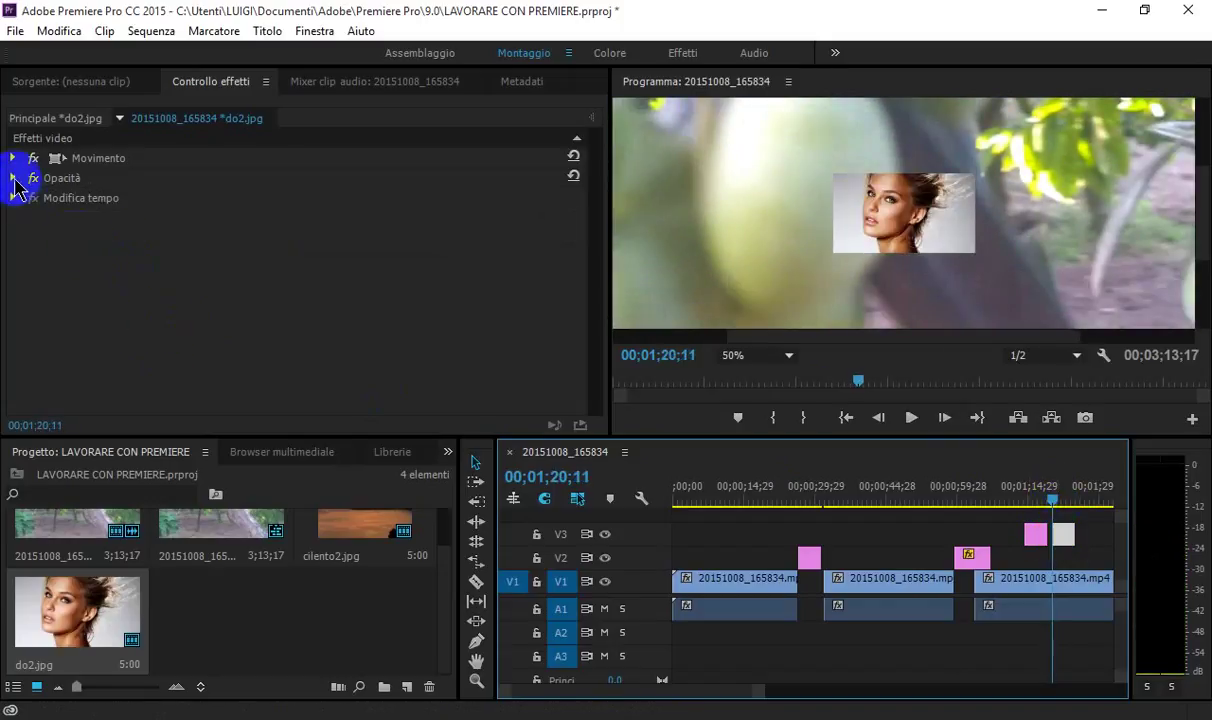
{"action": "left_click", "coordinate": [16, 186]}
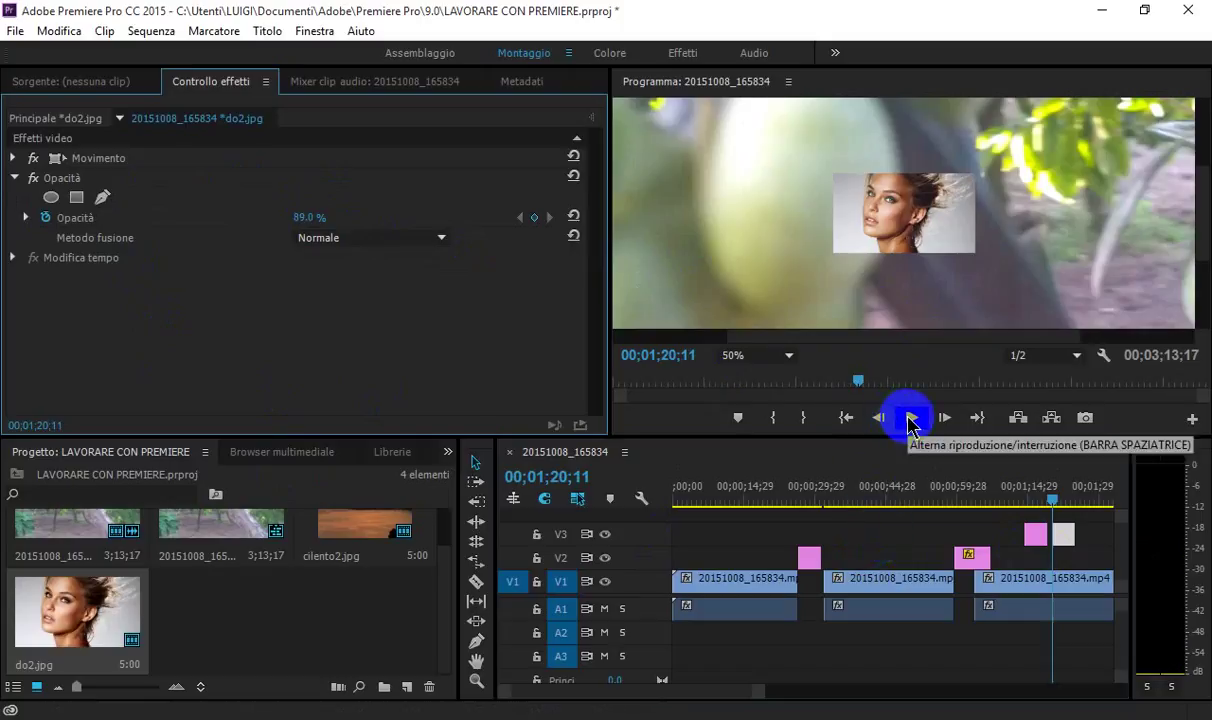
{"action": "left_click", "coordinate": [910, 419]}
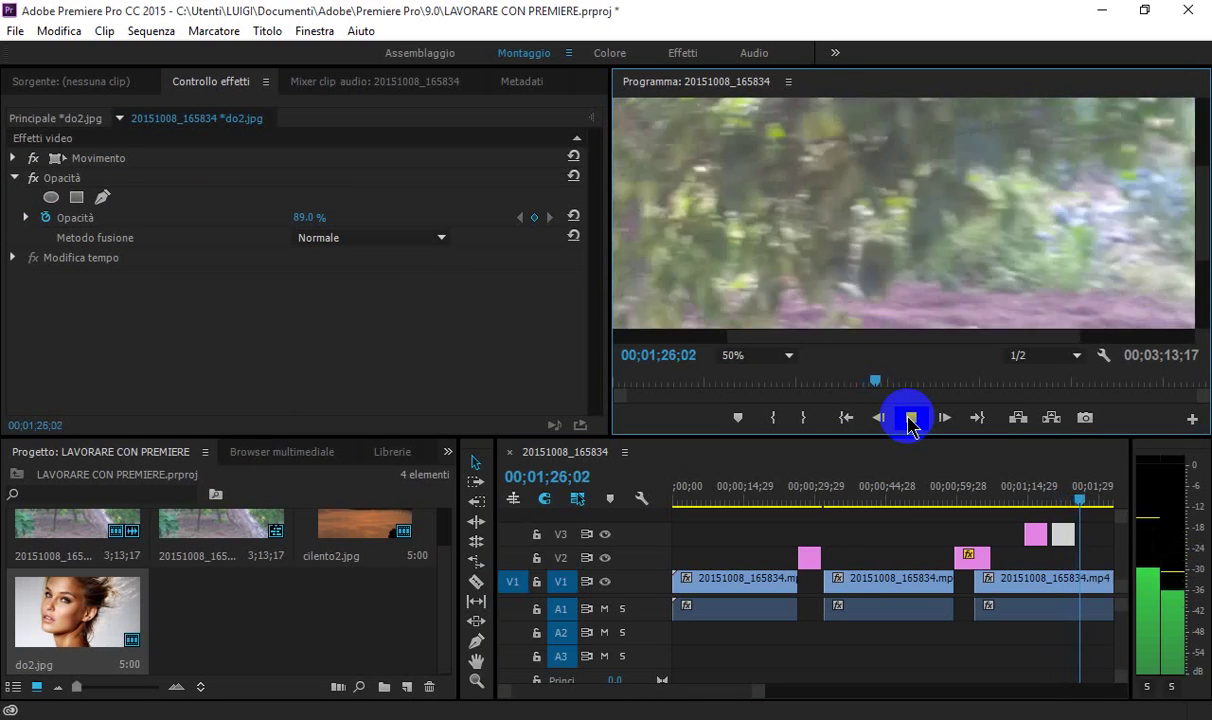
{"action": "left_click", "coordinate": [910, 419]}
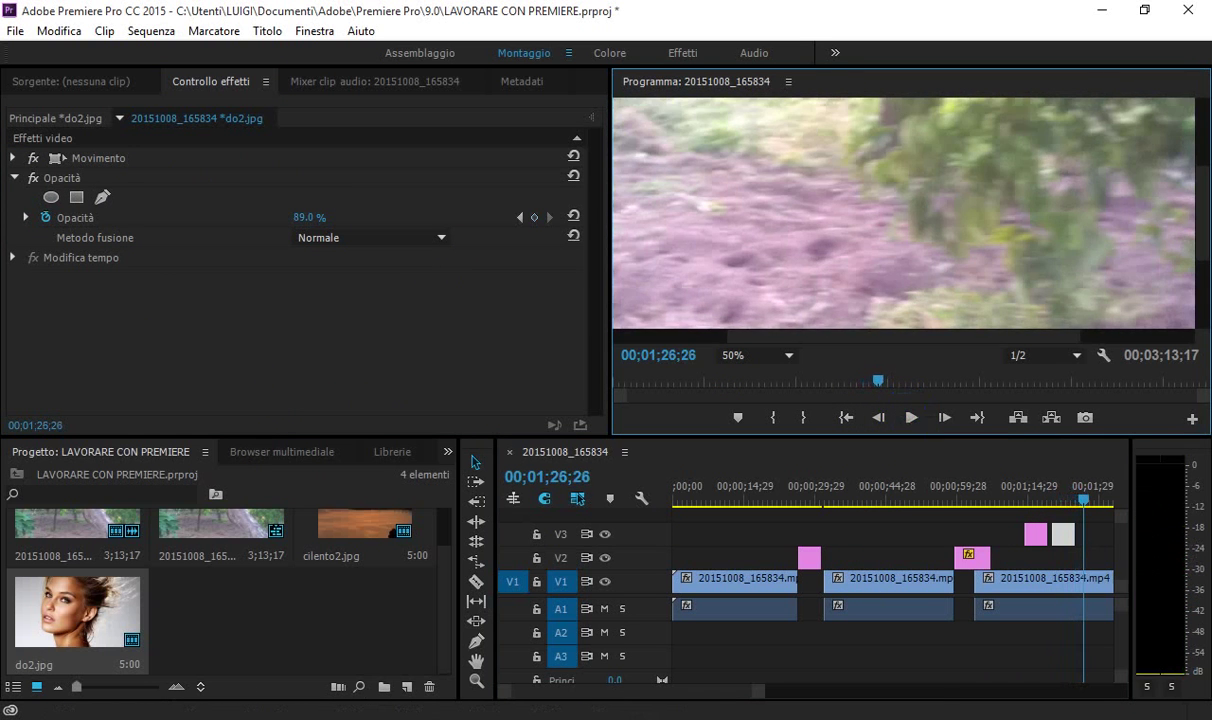
- Import images.jpg from the cartella foto folder using File > Importa
{"action": "scroll", "coordinate": [137, 565], "scroll_direction": "up", "scroll_amount": 1}
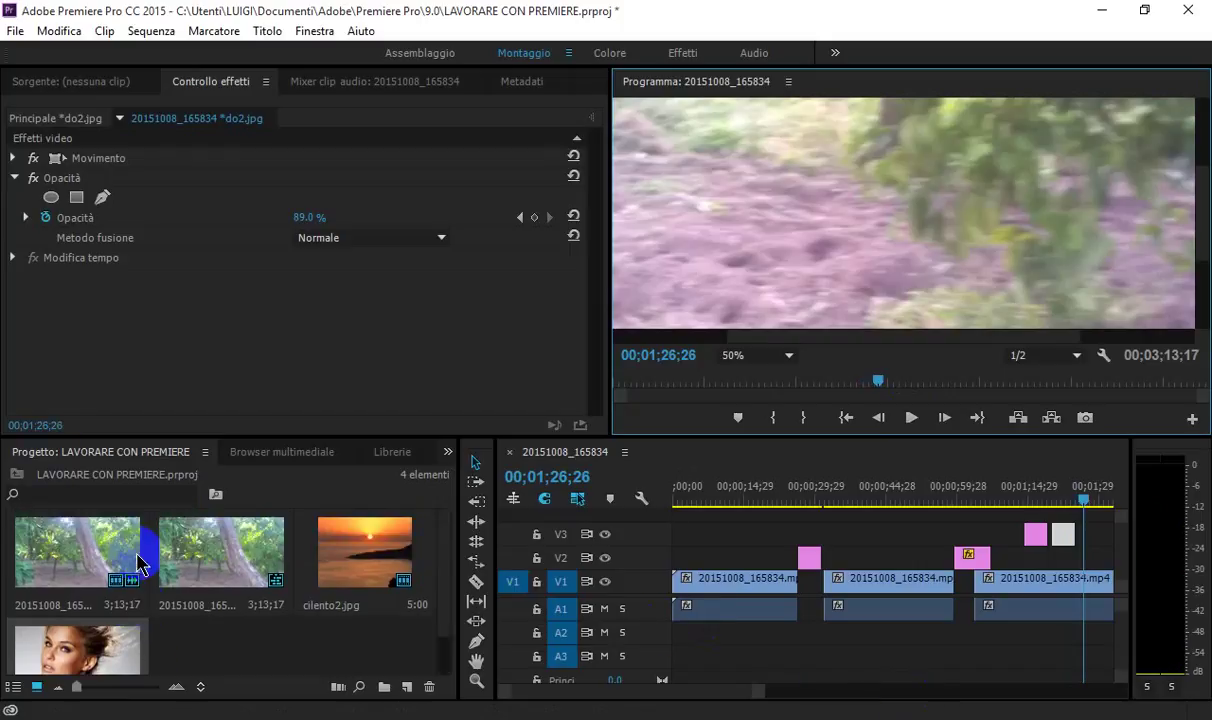
{"action": "left_click", "coordinate": [137, 565]}
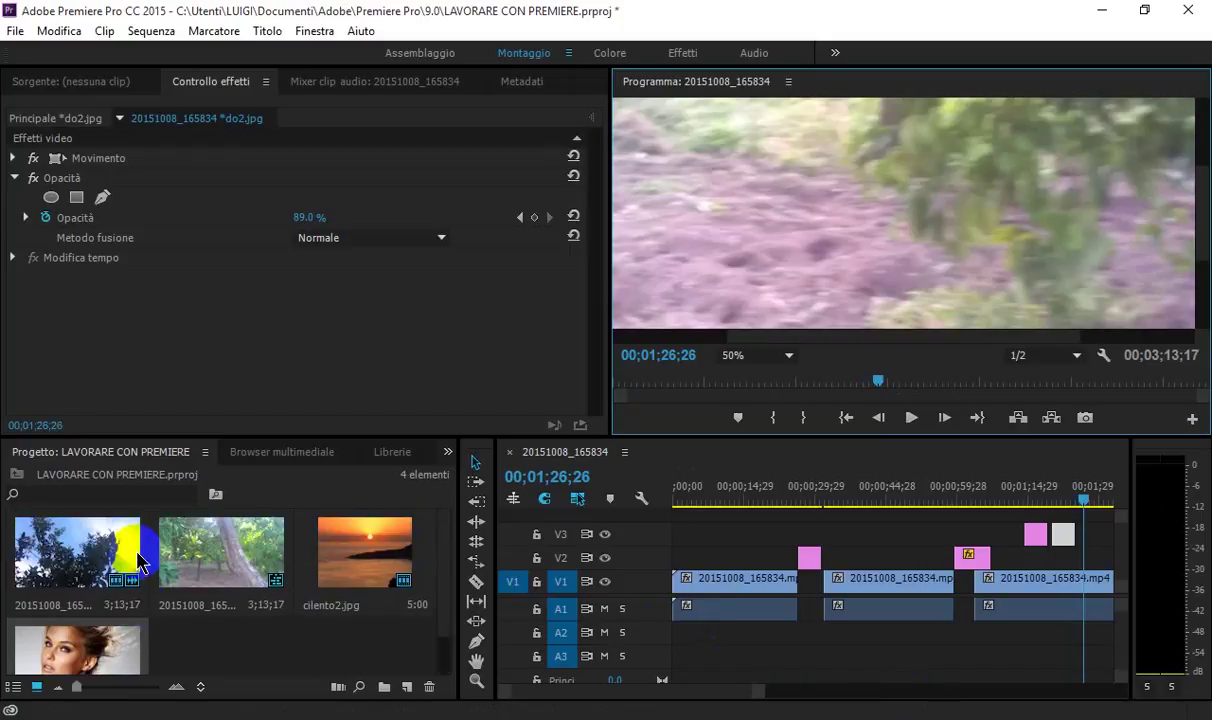
{"action": "left_click", "coordinate": [188, 559]}
{"action": "left_click", "coordinate": [15, 31]}
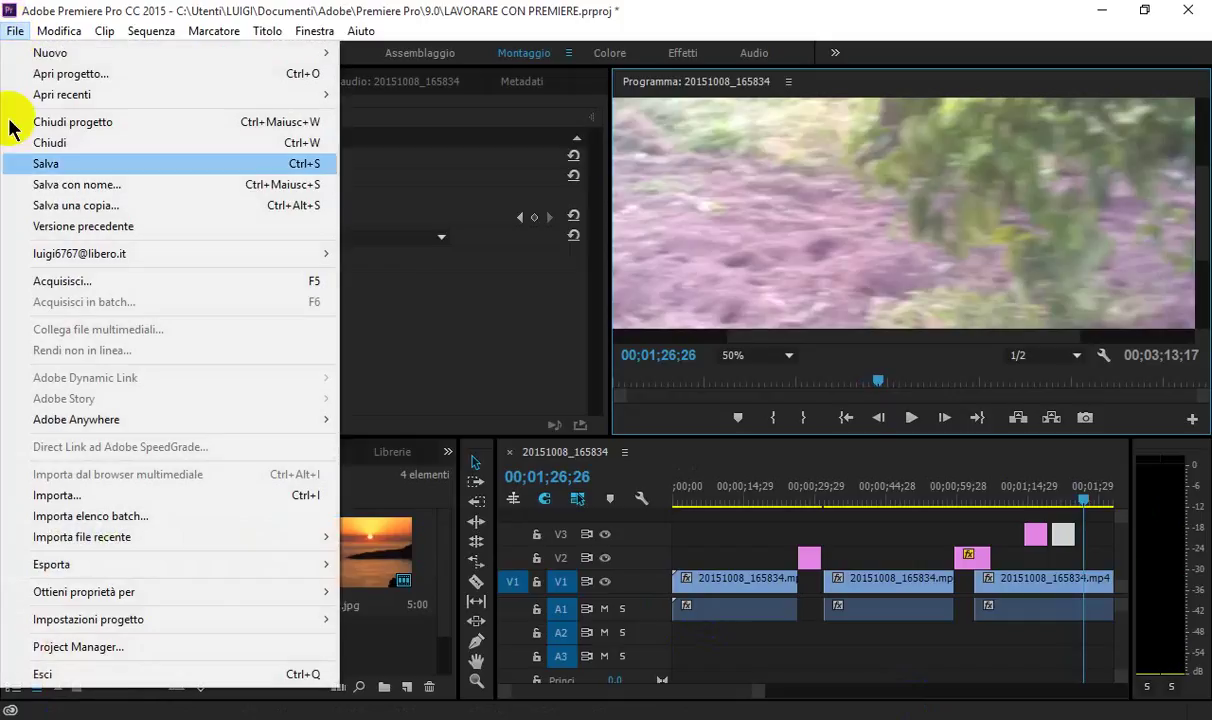
{"action": "left_click", "coordinate": [68, 495]}
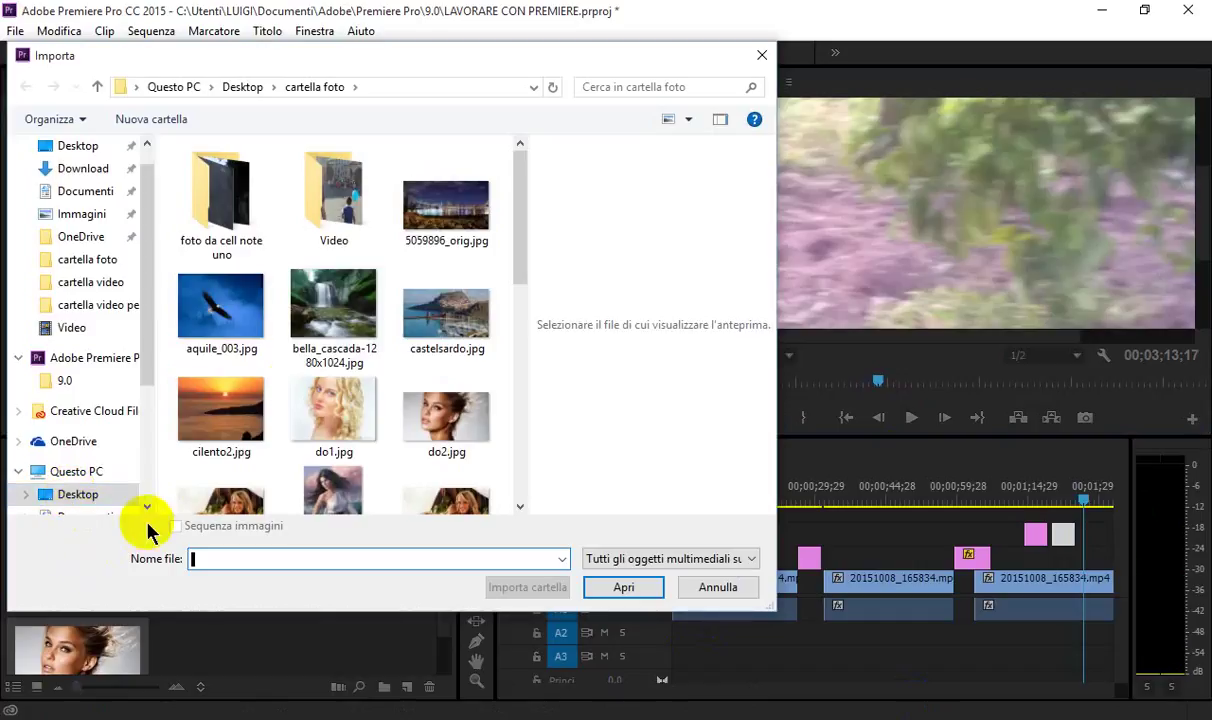
{"action": "left_click_drag", "start_coordinate": [514, 238], "coordinate": [515, 376]}
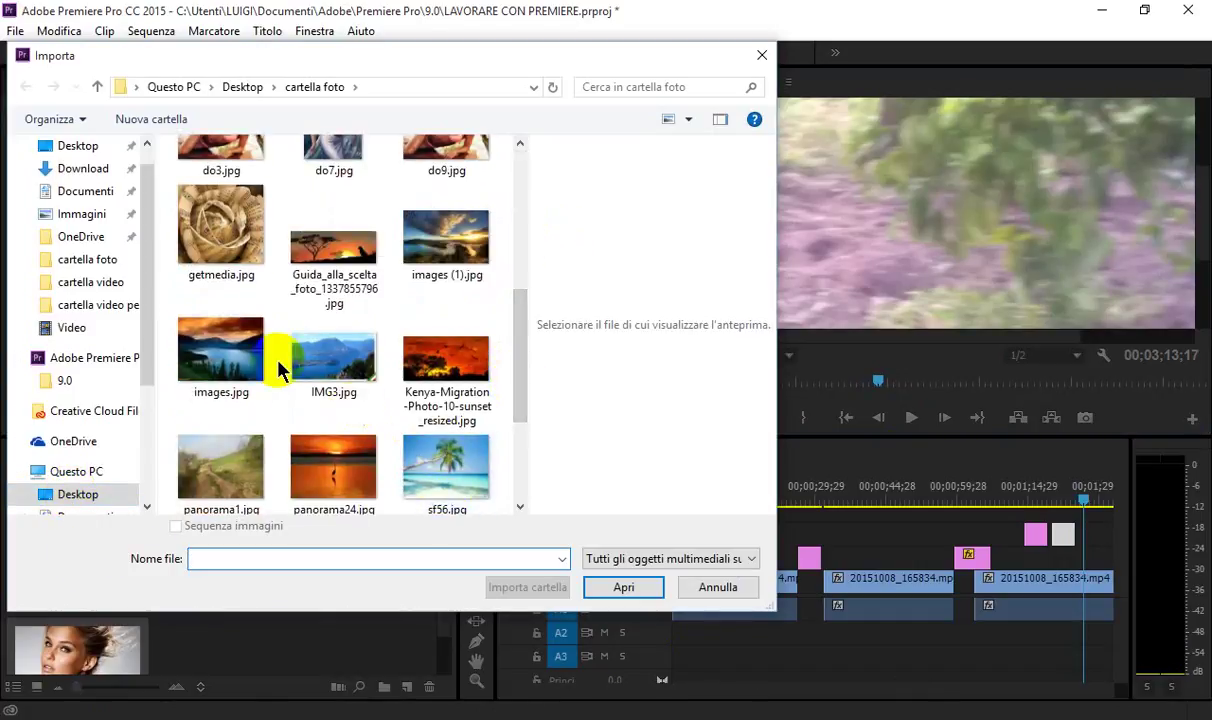
{"action": "left_click", "coordinate": [360, 484]}
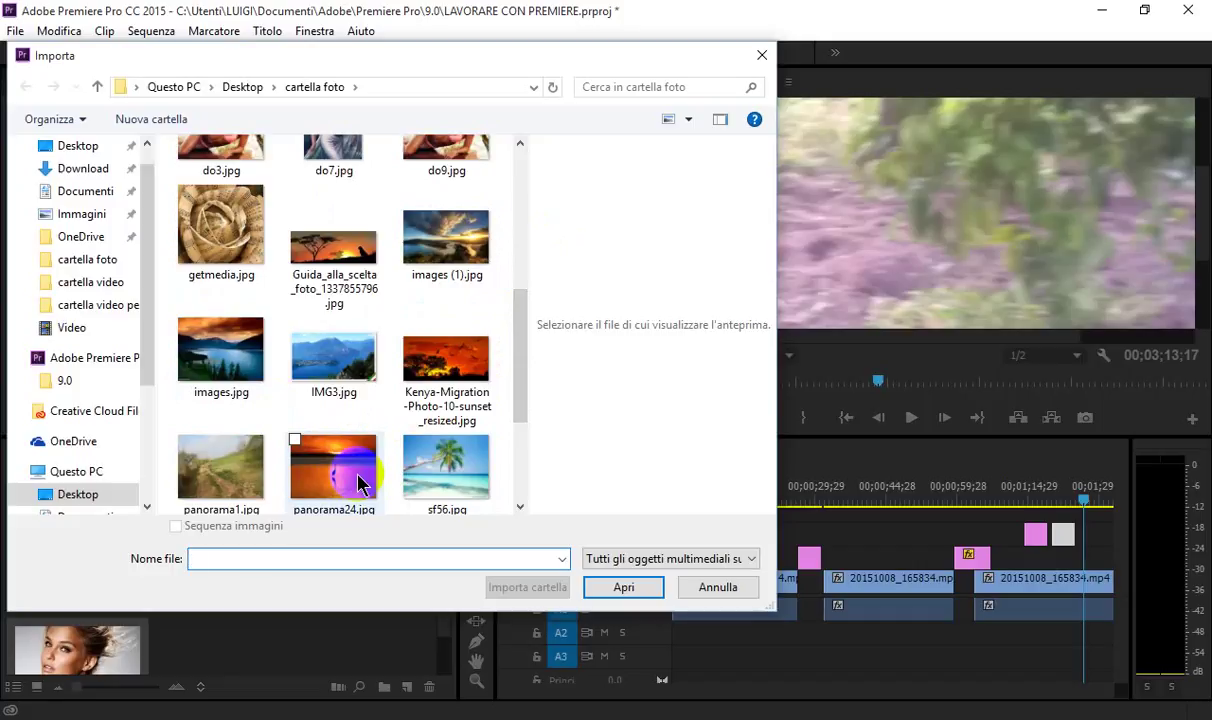
{"action": "left_click", "coordinate": [236, 382]}
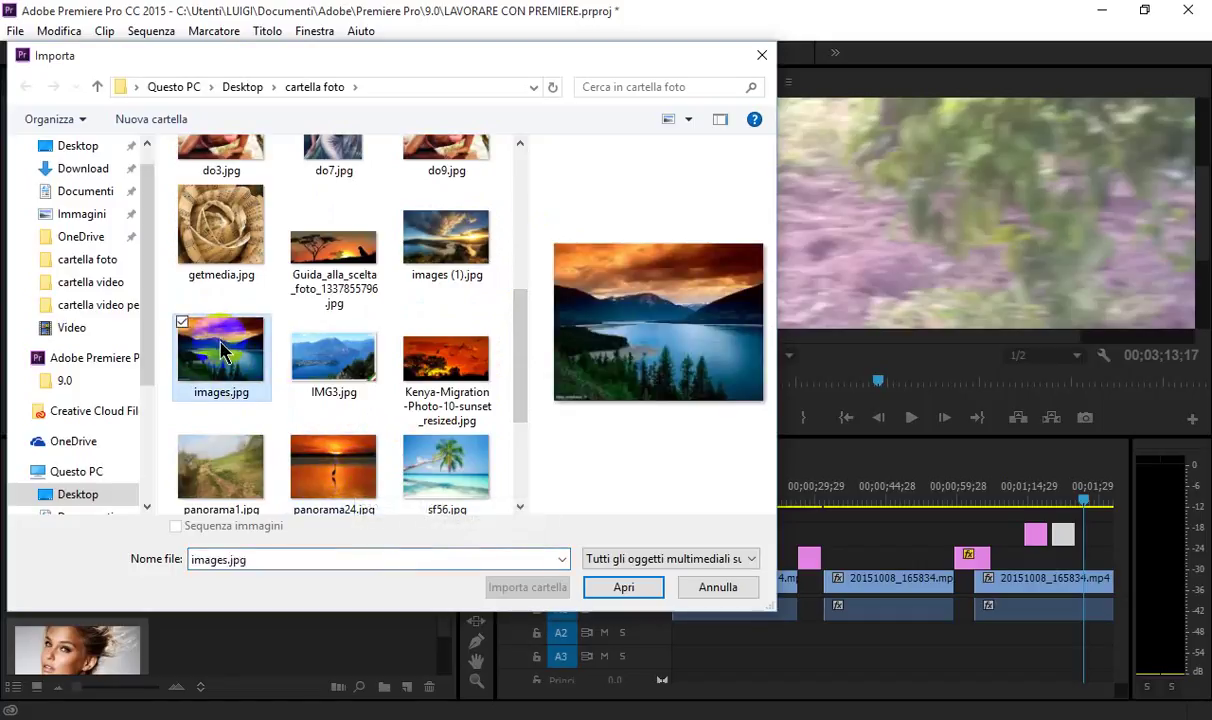
{"action": "left_click", "coordinate": [630, 588]}
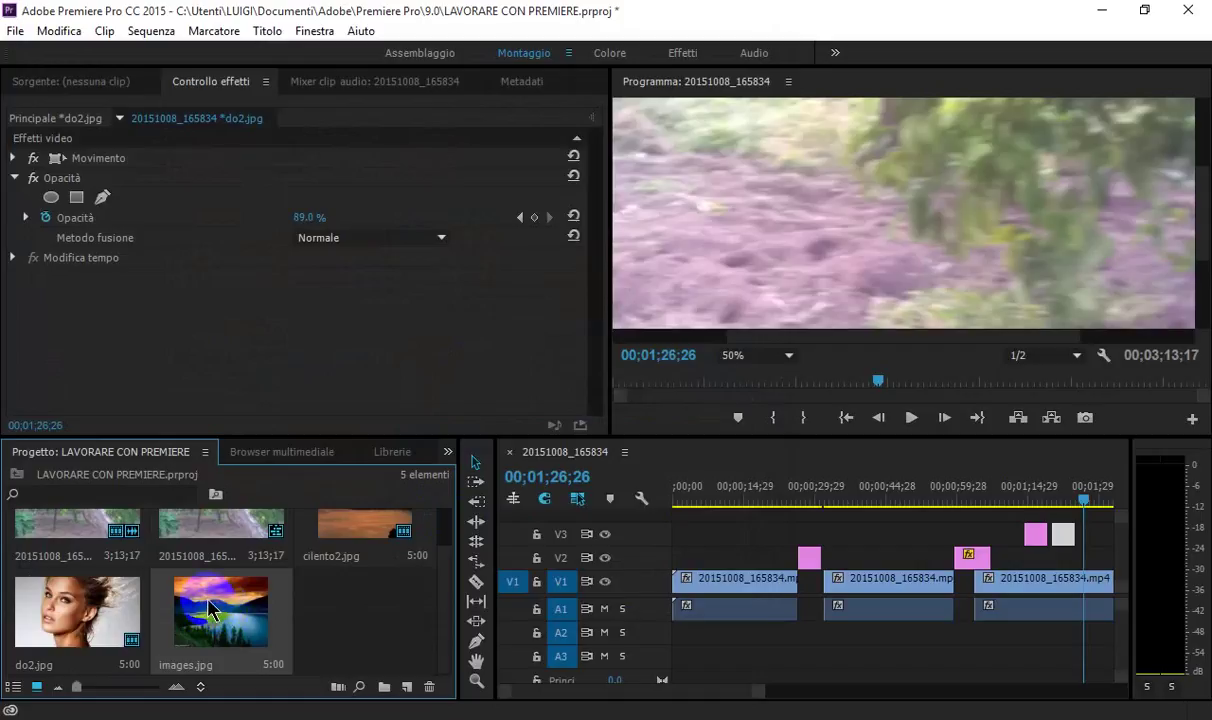
- Drop images.jpg onto V2 near the sequence start and set its Opacità to 60%
{"action": "left_click_drag", "start_coordinate": [210, 607], "coordinate": [712, 553]}
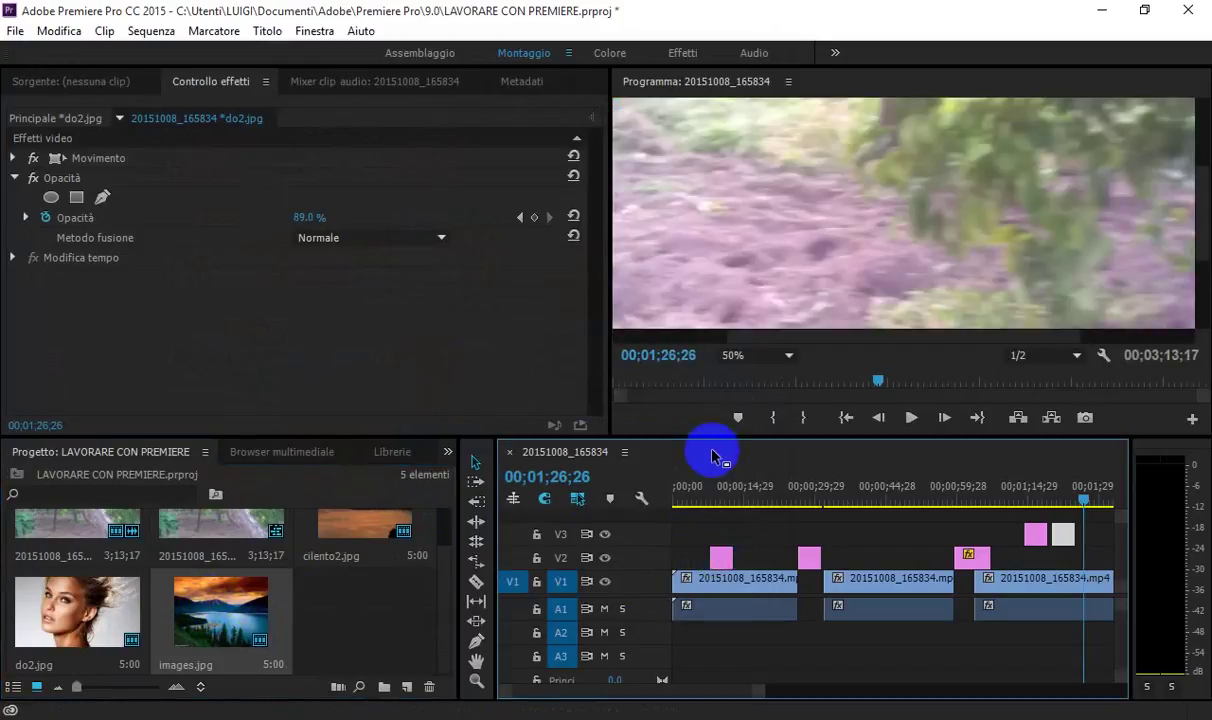
{"action": "left_click", "coordinate": [720, 556]}
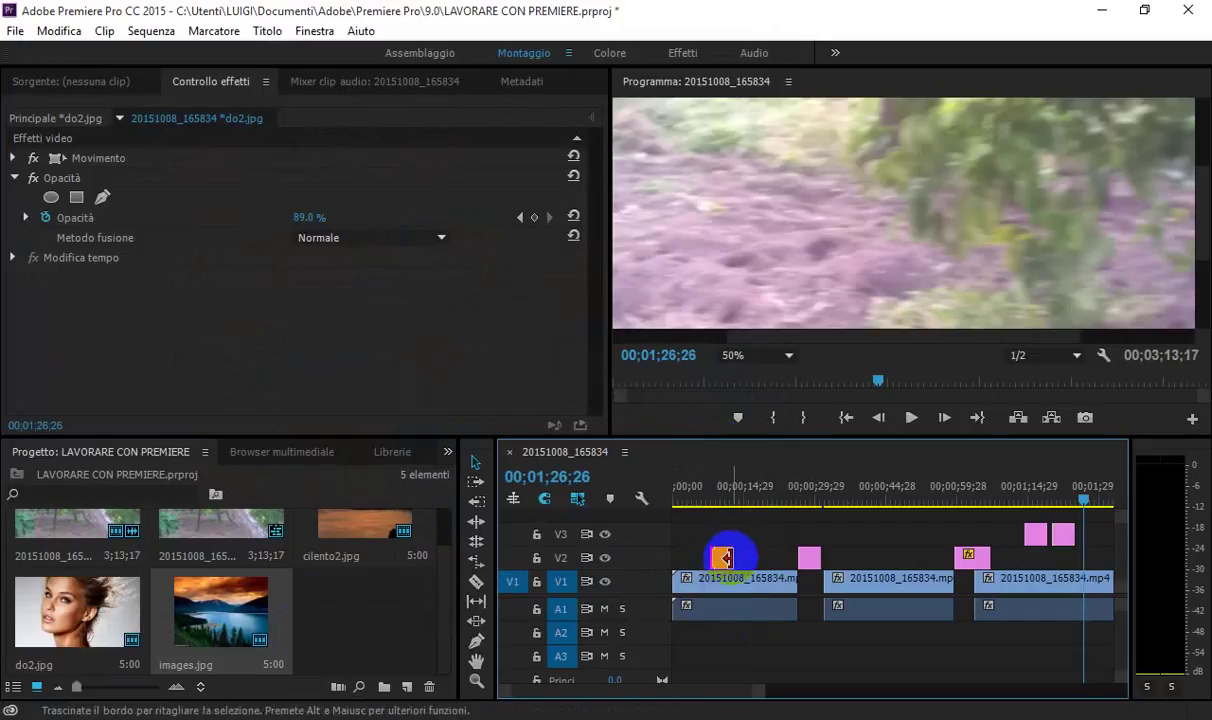
{"action": "left_click", "coordinate": [725, 566]}
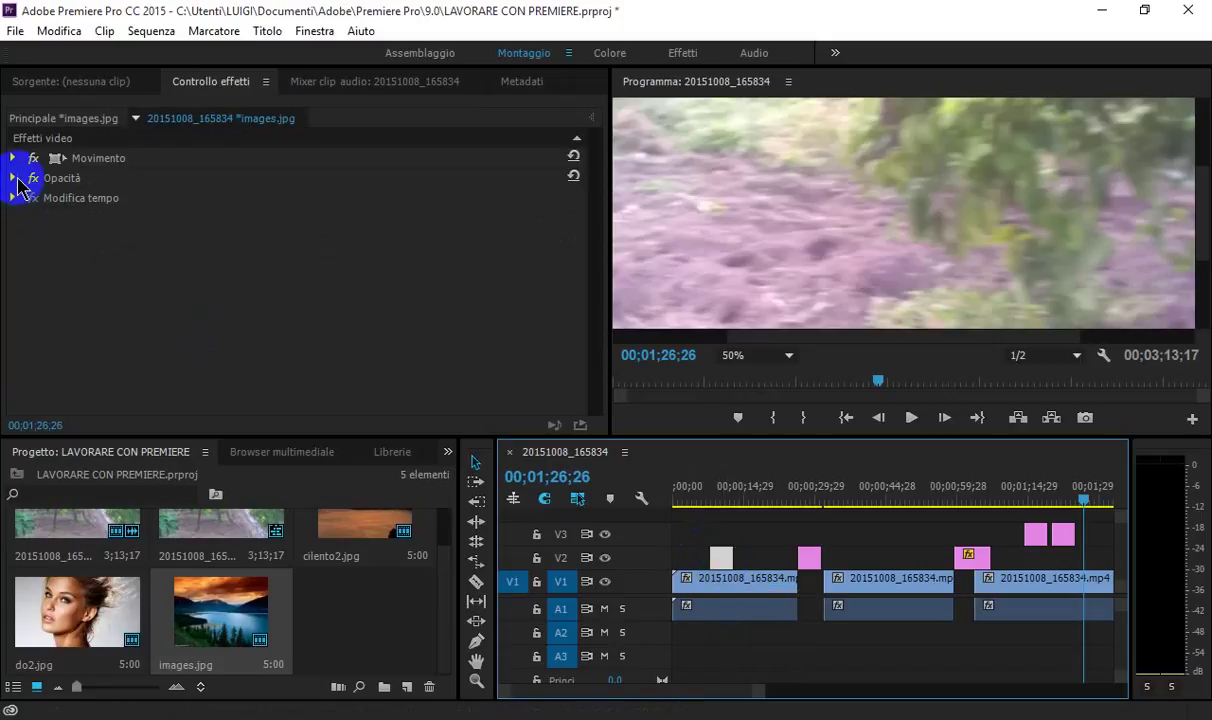
{"action": "left_click", "coordinate": [14, 178]}
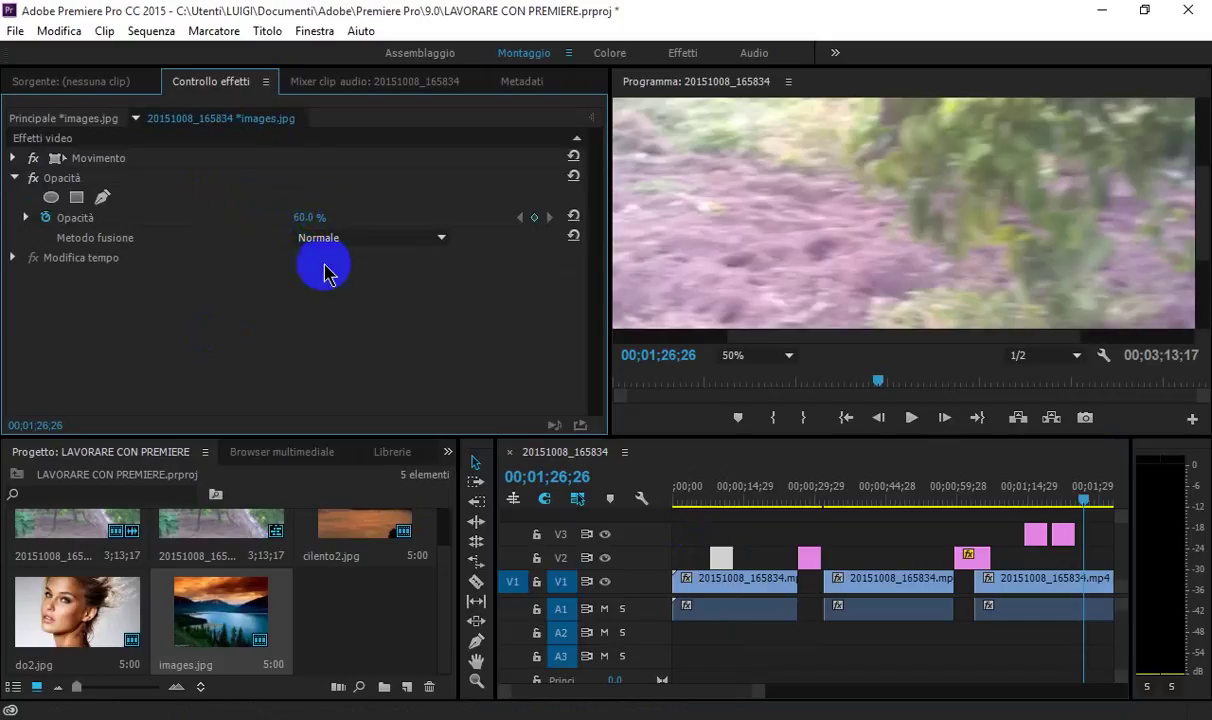
{"action": "left_click_drag", "start_coordinate": [1083, 500], "coordinate": [708, 507]}
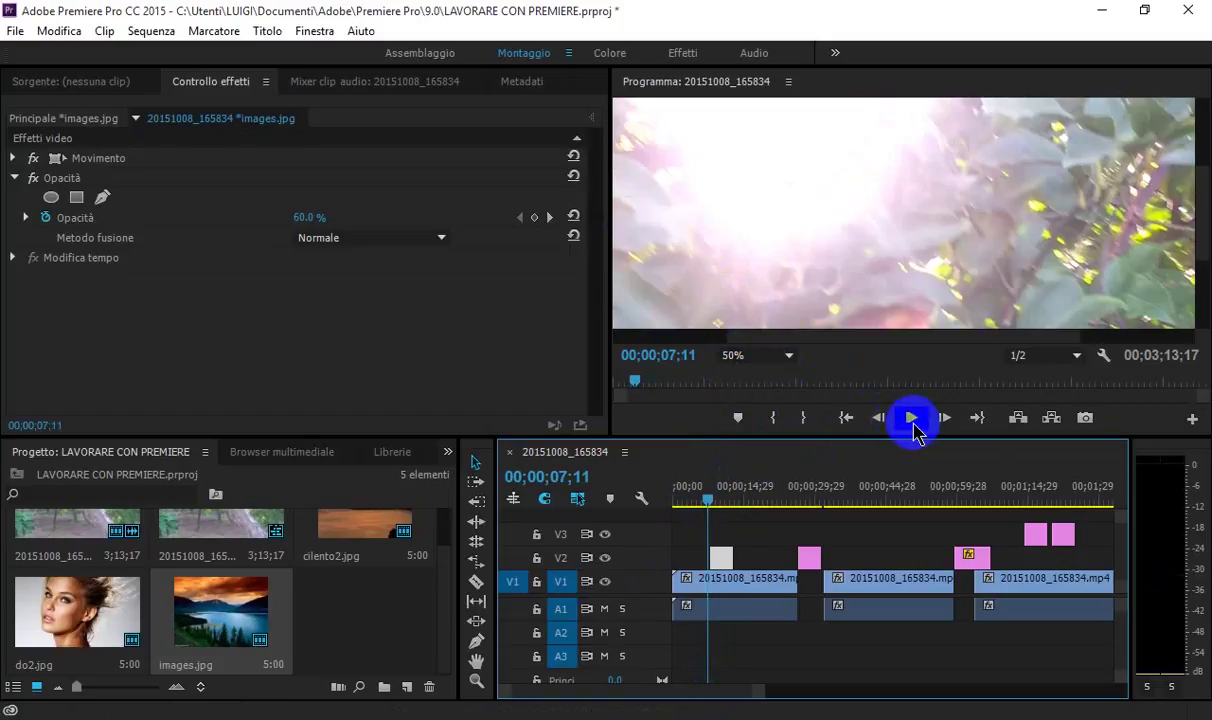
{"action": "left_click", "coordinate": [913, 424]}
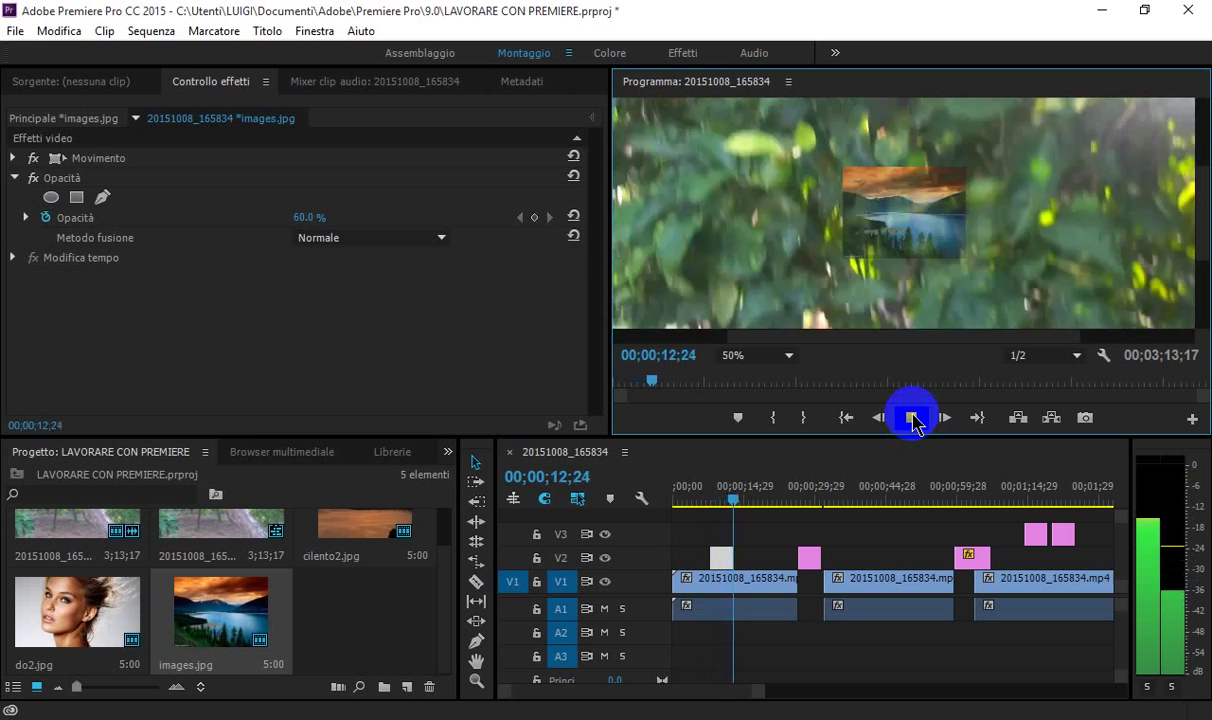
{"action": "left_click", "coordinate": [913, 418]}
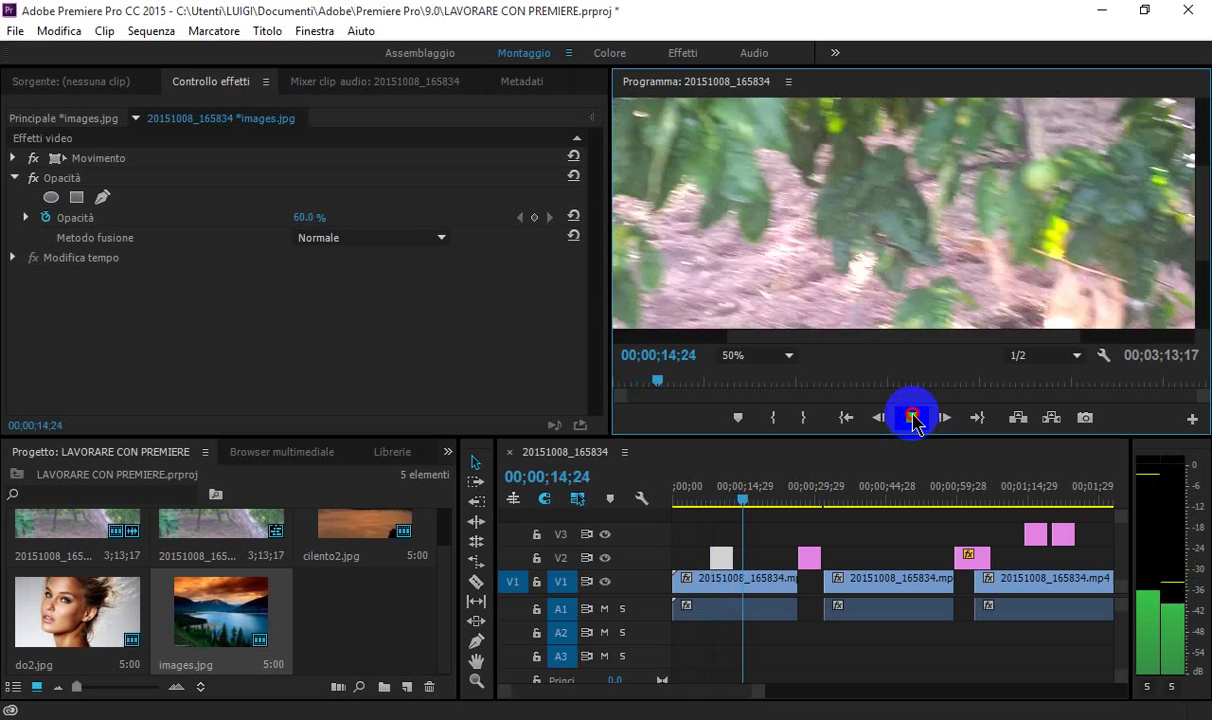
{"action": "left_click", "coordinate": [725, 556]}
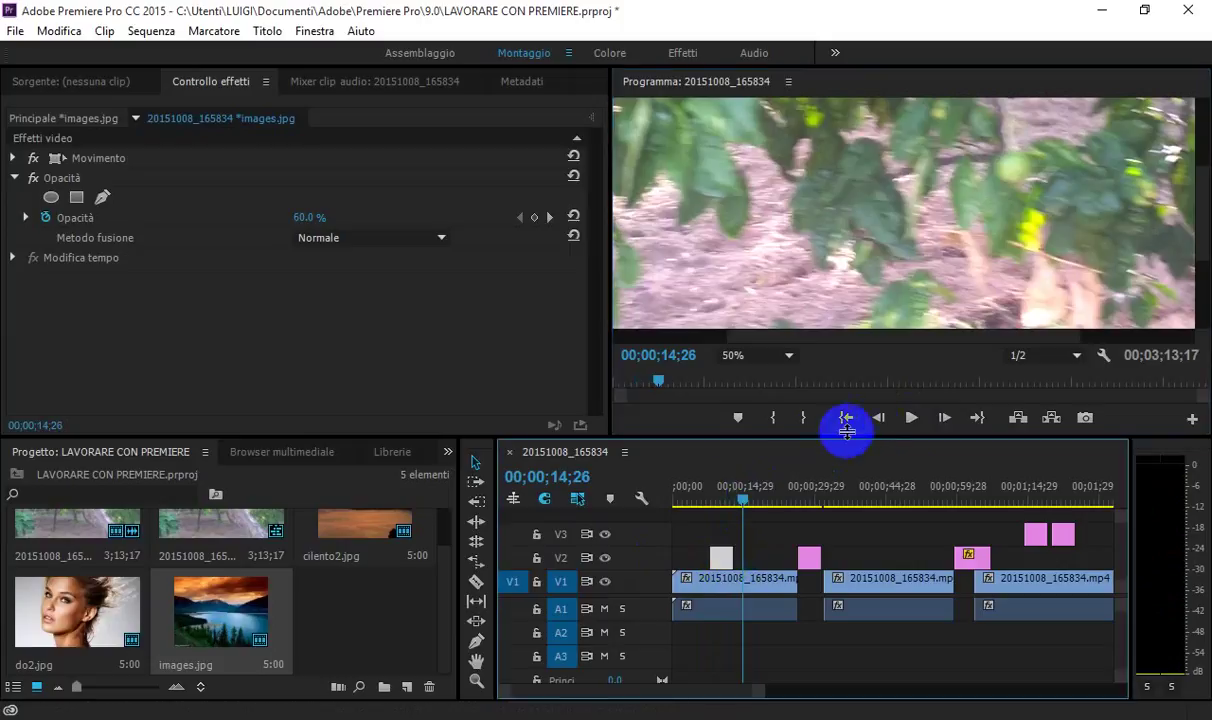
{"action": "left_click_drag", "start_coordinate": [745, 497], "coordinate": [709, 500]}
{"action": "left_click", "coordinate": [721, 557]}
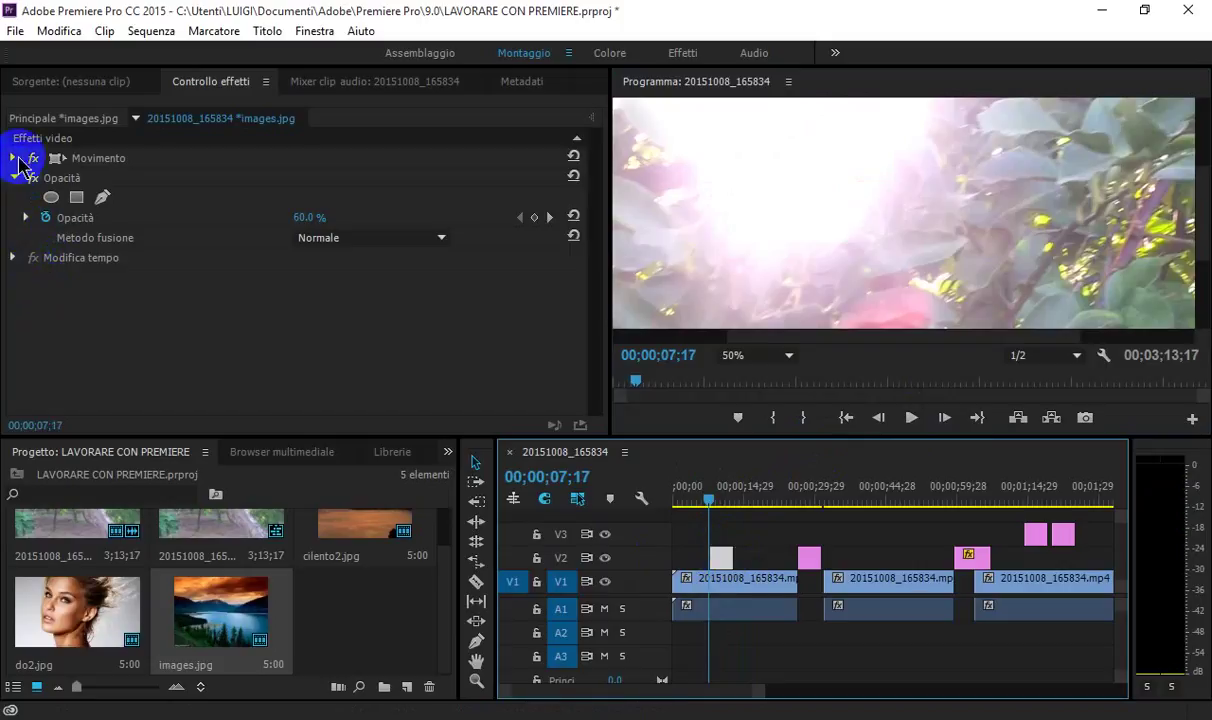
- In Movimento, set the lake photo's Scala to 212 and Posizione to 633, 514
{"action": "left_click", "coordinate": [14, 158]}
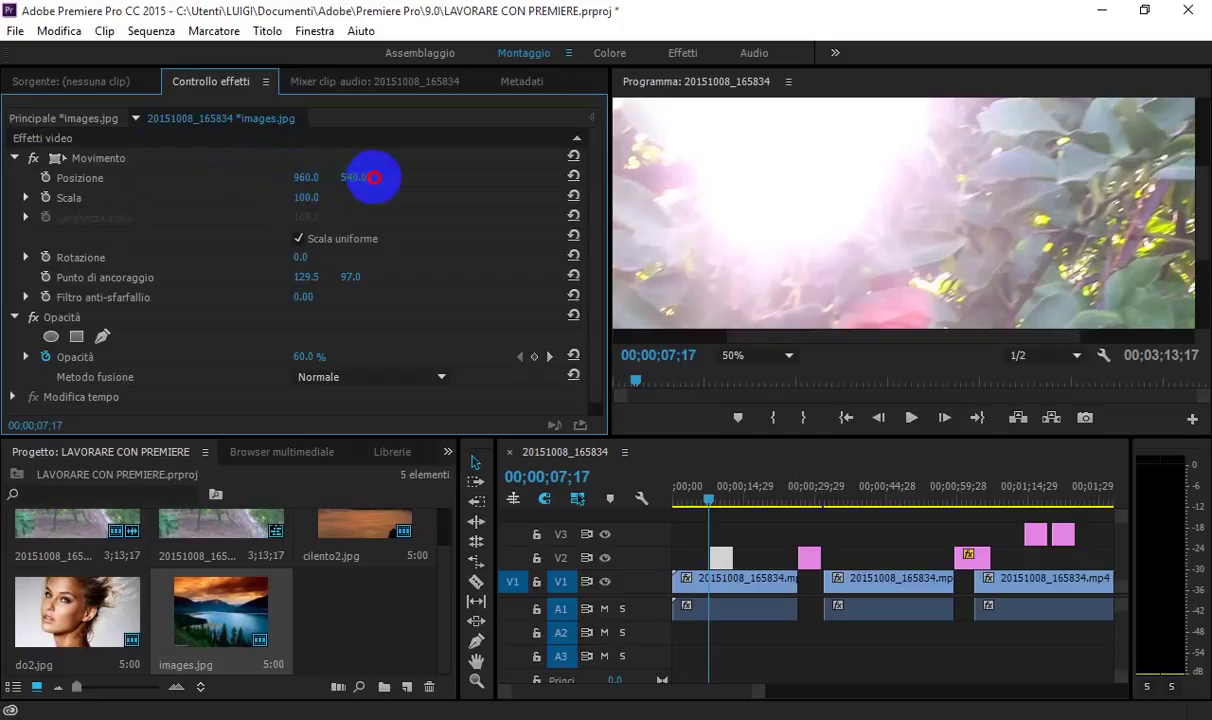
{"action": "left_click_drag", "start_coordinate": [374, 177], "coordinate": [253, 181]}
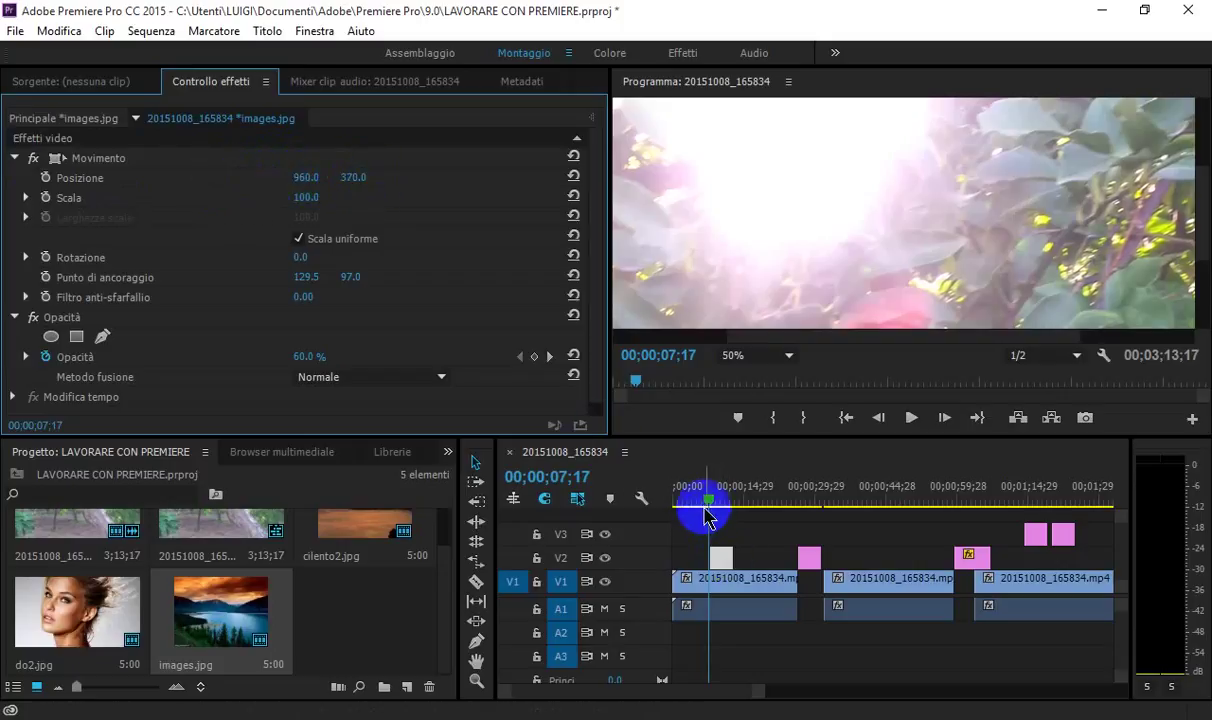
{"action": "left_click_drag", "start_coordinate": [710, 503], "coordinate": [719, 500]}
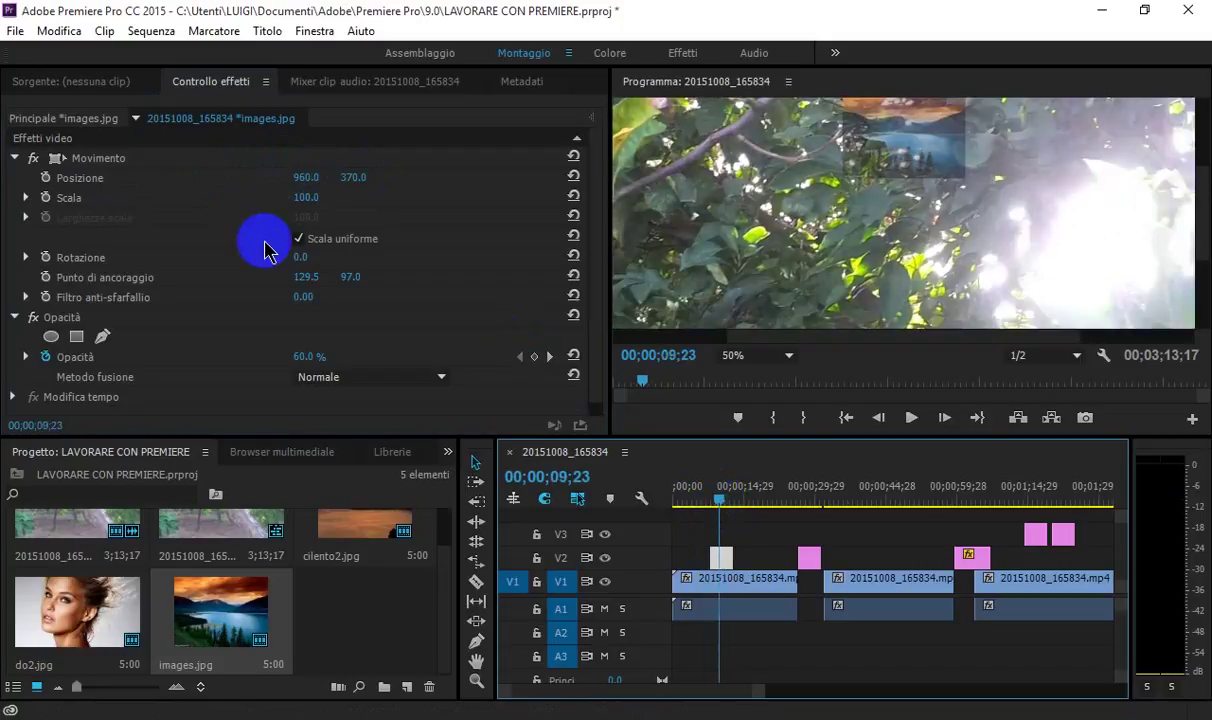
{"action": "left_click", "coordinate": [343, 177]}
{"action": "mouse_move", "coordinate": [336, 176]}
{"action": "left_mouse_down"}
{"action": "mouse_move", "coordinate": [373, 176]}
{"action": "mouse_move", "coordinate": [107, 165]}
{"action": "mouse_move", "coordinate": [226, 156]}
{"action": "mouse_move", "coordinate": [184, 149]}
{"action": "left_mouse_up"}
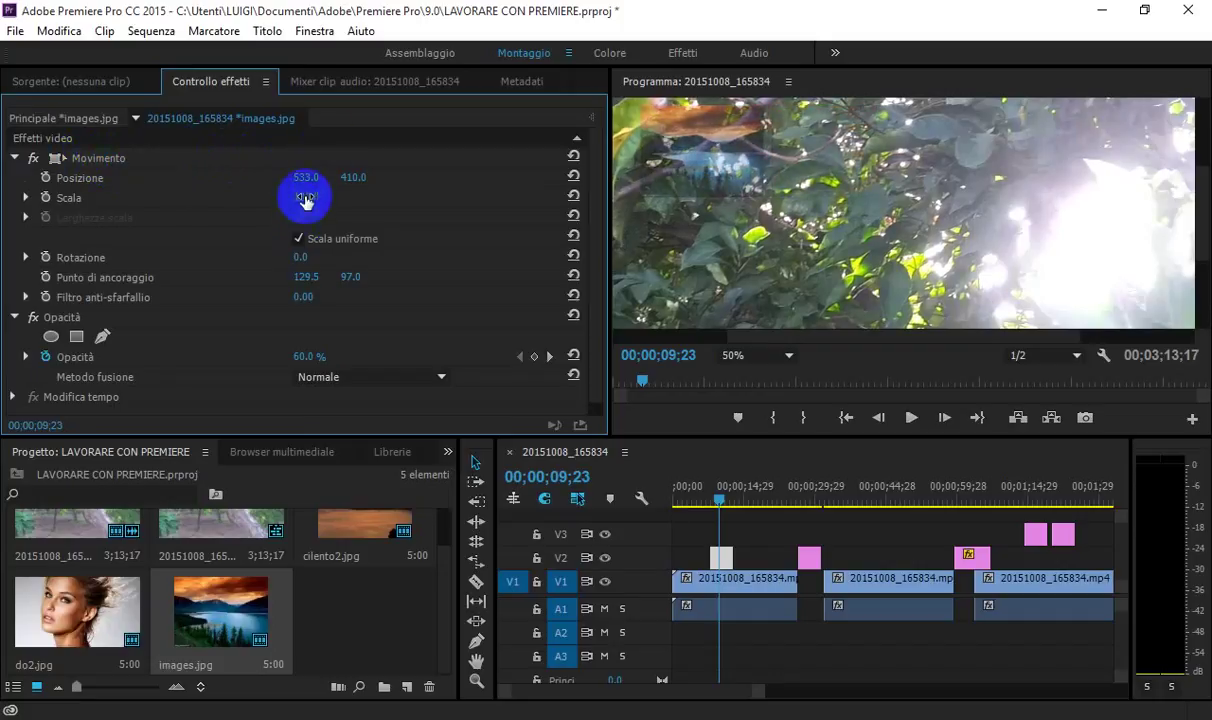
{"action": "left_click_drag", "start_coordinate": [305, 197], "coordinate": [413, 214]}
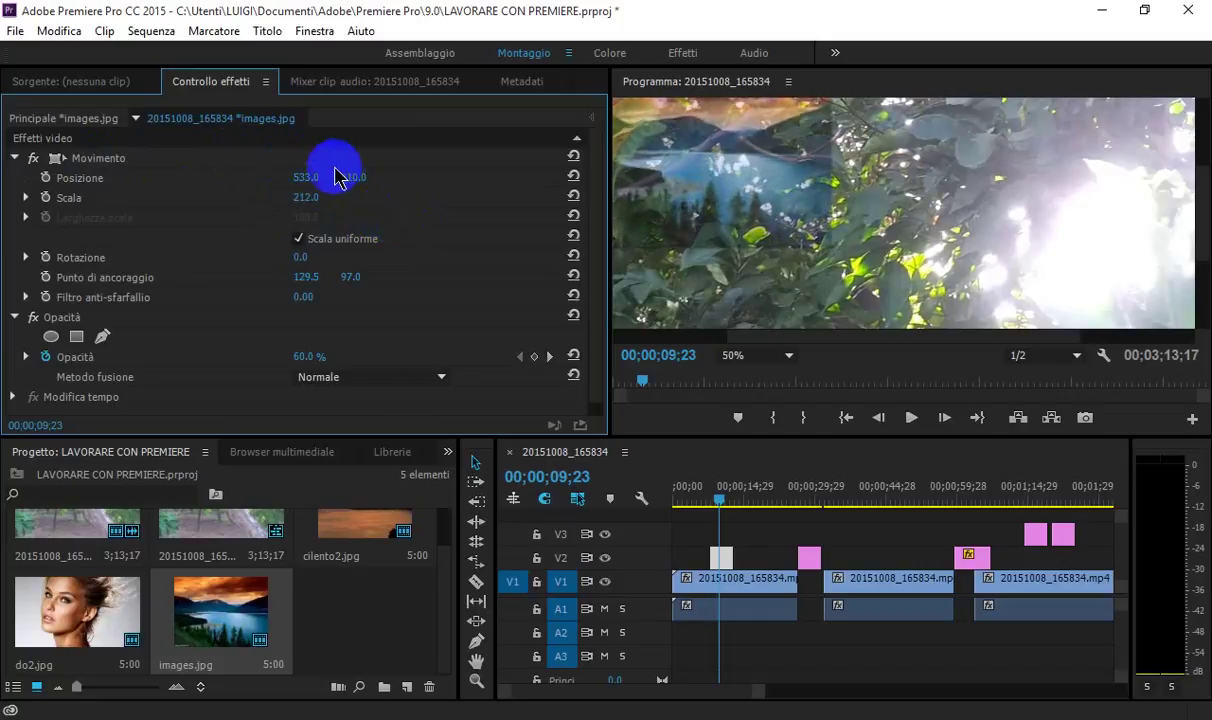
{"action": "mouse_move", "coordinate": [305, 177]}
{"action": "left_mouse_down"}
{"action": "mouse_move", "coordinate": [279, 180]}
{"action": "mouse_move", "coordinate": [465, 188]}
{"action": "left_mouse_up"}
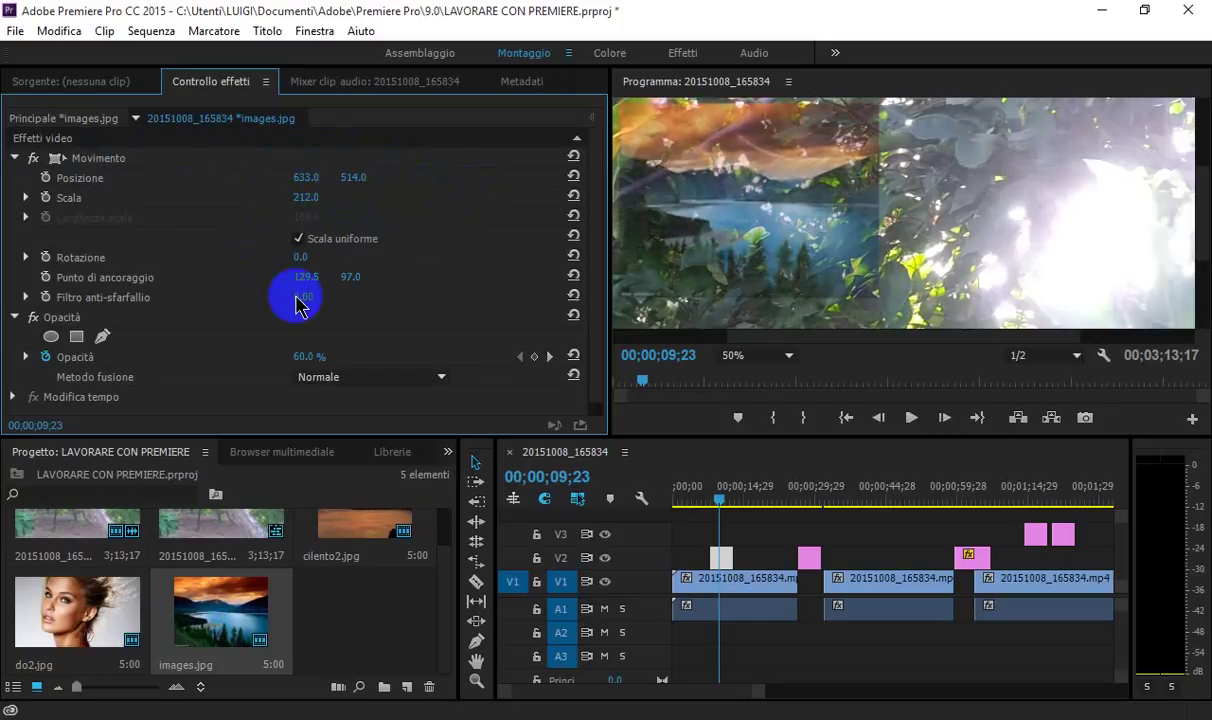
- Add a rectangular opacity mask to the lake photo and drag its corners into a trapezoid
{"action": "left_click", "coordinate": [76, 338]}
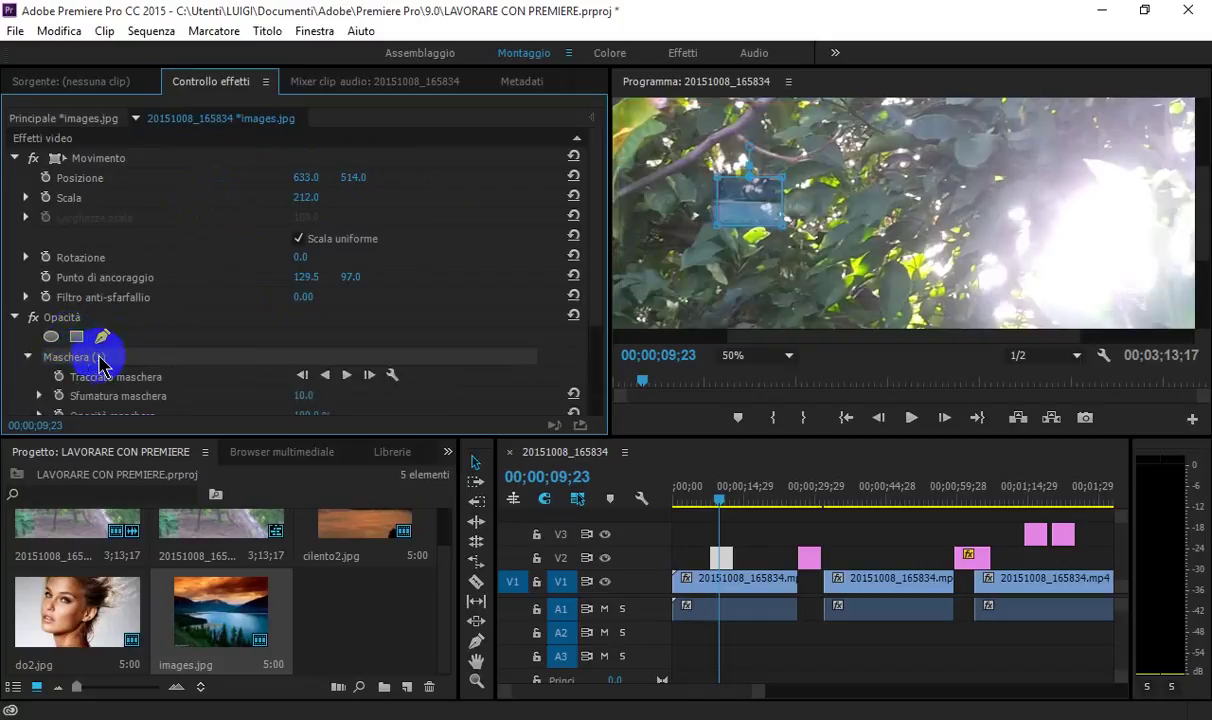
{"action": "left_click", "coordinate": [751, 191]}
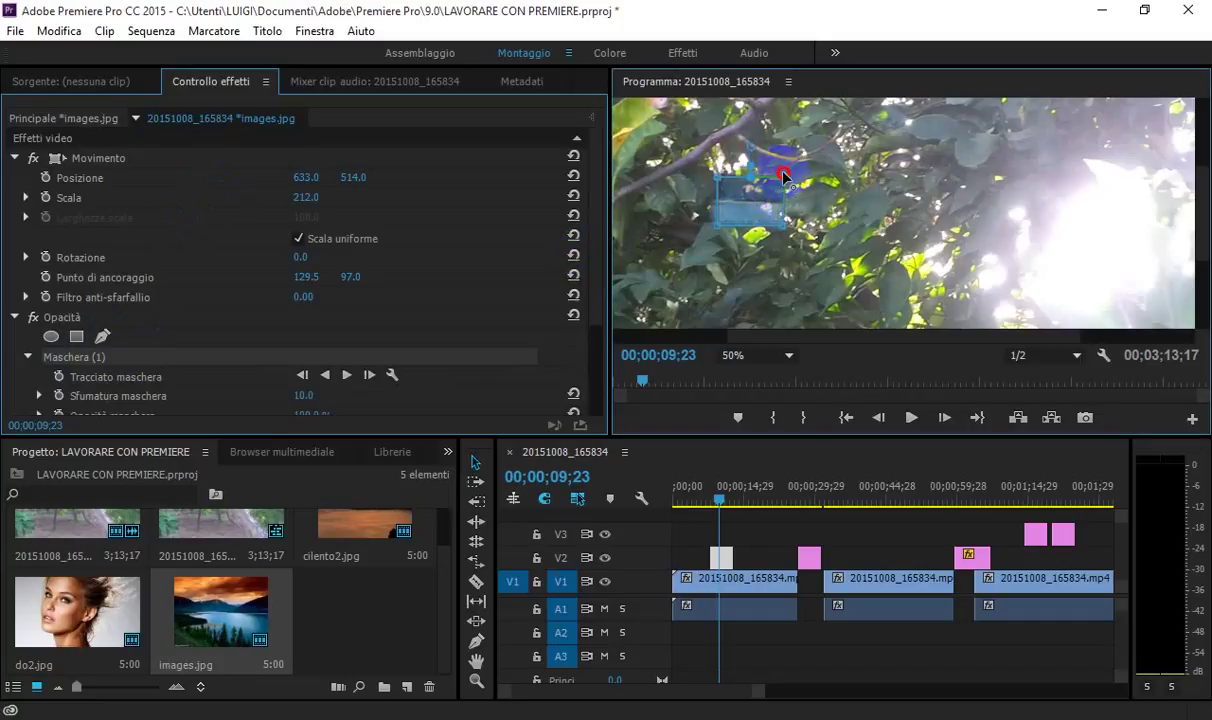
{"action": "left_click_drag", "start_coordinate": [798, 168], "coordinate": [838, 133]}
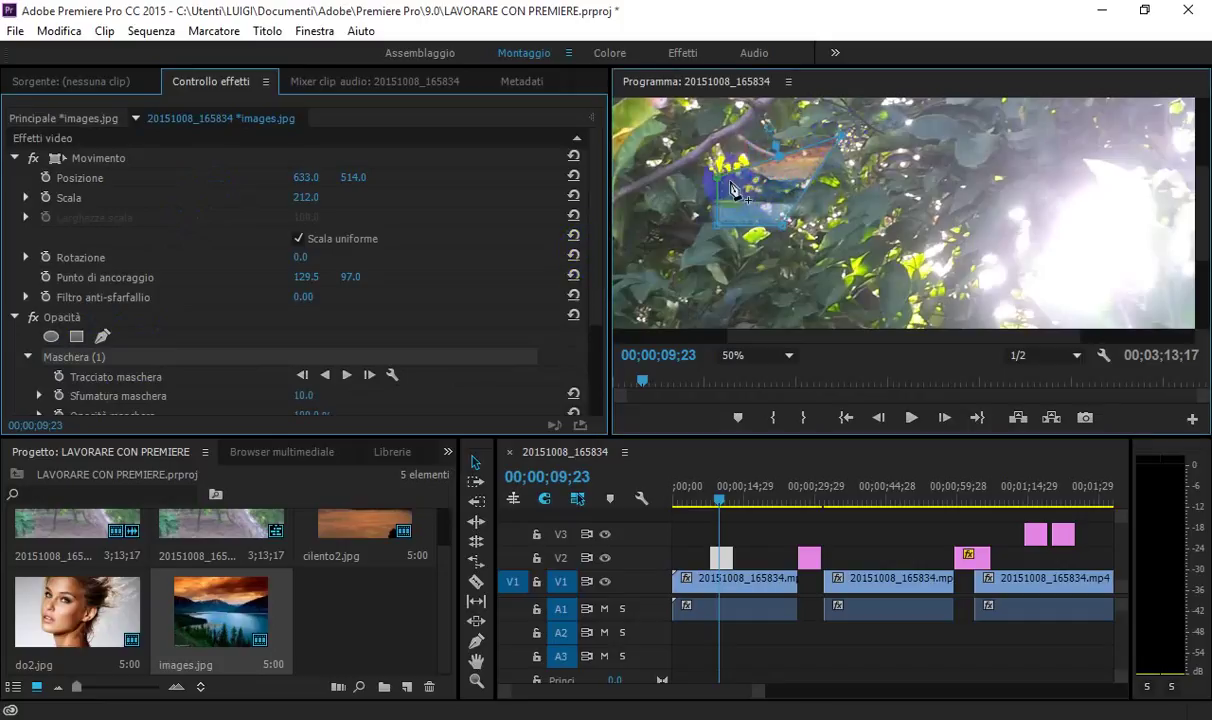
{"action": "left_click_drag", "start_coordinate": [716, 187], "coordinate": [633, 117]}
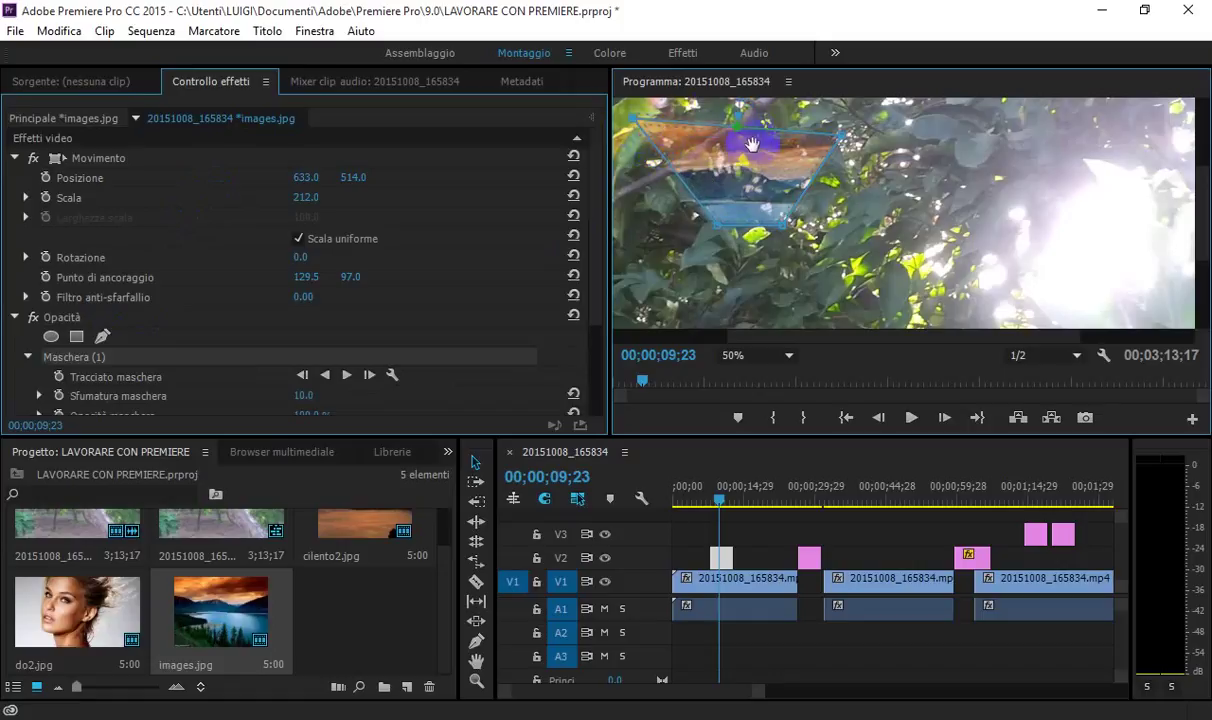
{"action": "left_click_drag", "start_coordinate": [843, 142], "coordinate": [851, 122]}
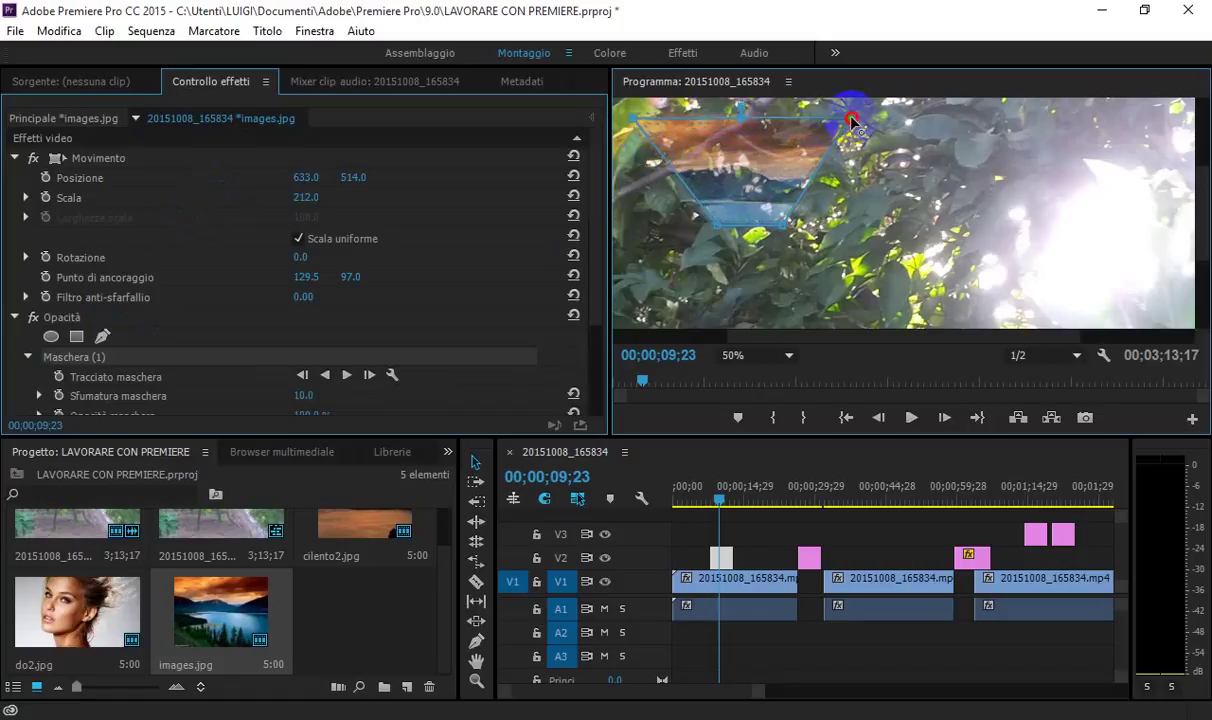
{"action": "mouse_move", "coordinate": [812, 195]}
{"action": "left_mouse_down"}
{"action": "mouse_move", "coordinate": [777, 233]}
{"action": "mouse_move", "coordinate": [776, 315]}
{"action": "left_mouse_up"}
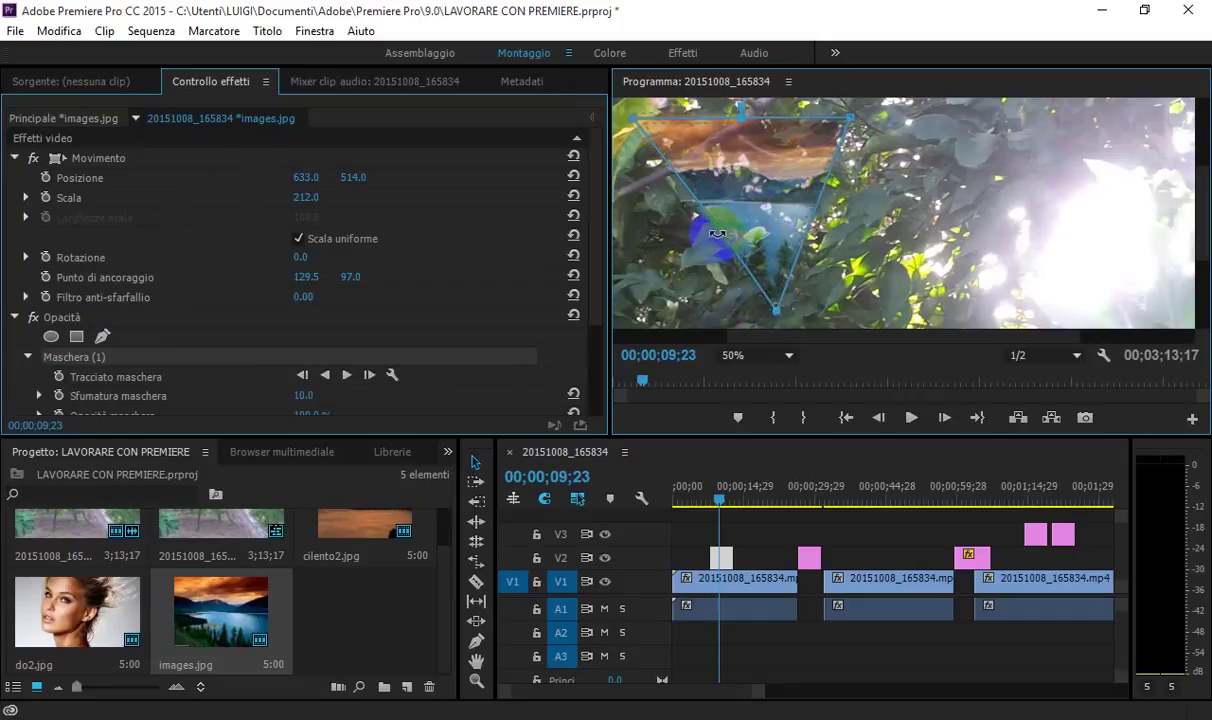
{"action": "mouse_move", "coordinate": [720, 230]}
{"action": "left_mouse_down"}
{"action": "mouse_move", "coordinate": [685, 305]}
{"action": "mouse_move", "coordinate": [721, 311]}
{"action": "left_mouse_up"}
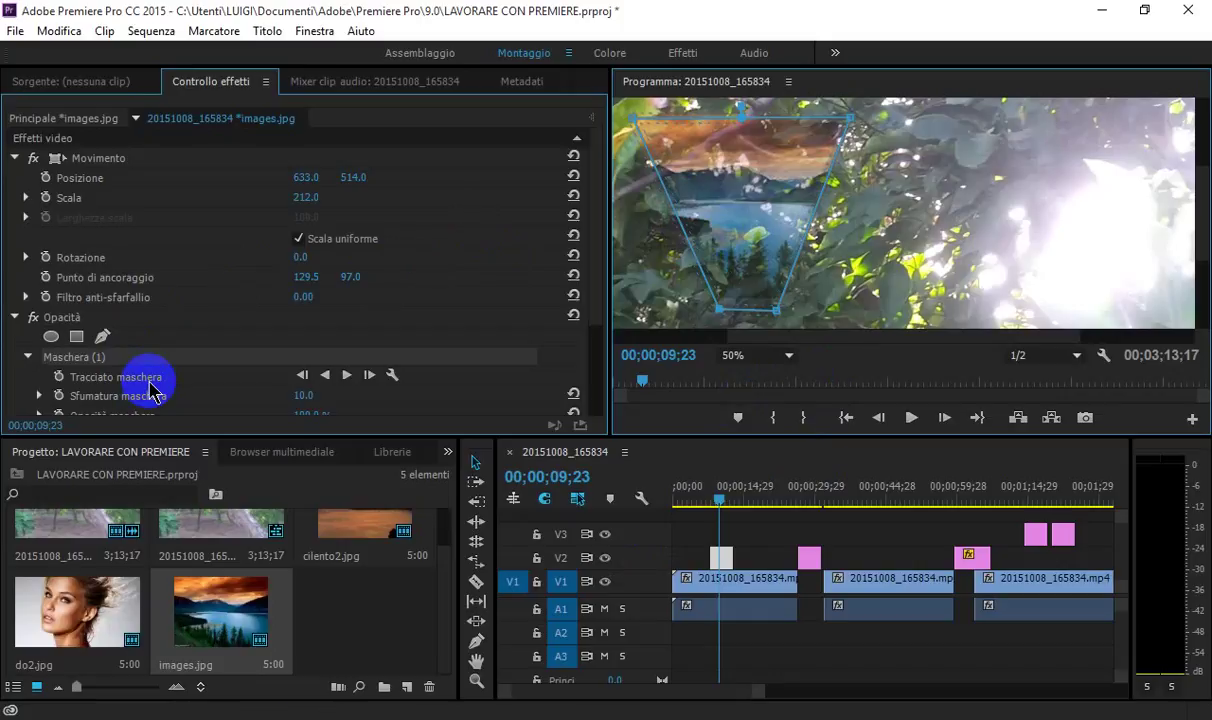
- Hide the Maschera (1) outline in the preview and nudge the playhead slightly earlier
{"action": "scroll", "coordinate": [150, 388], "scroll_direction": "down", "scroll_amount": 1}
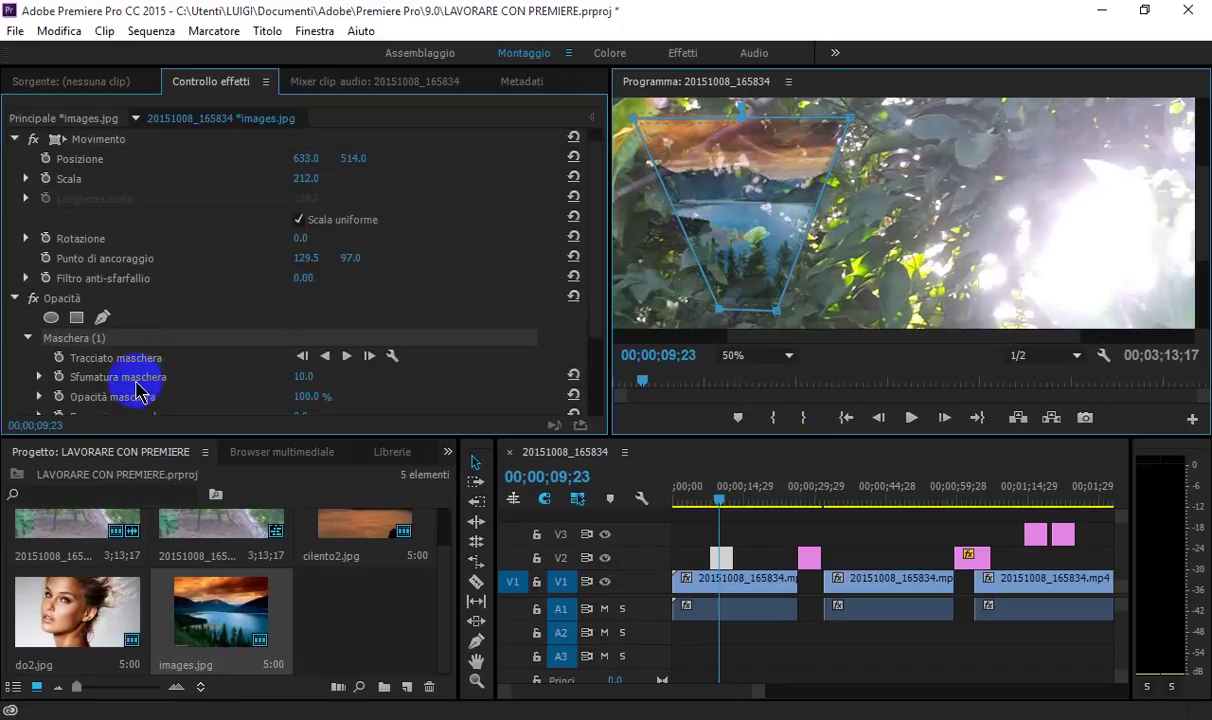
{"action": "left_click", "coordinate": [137, 389]}
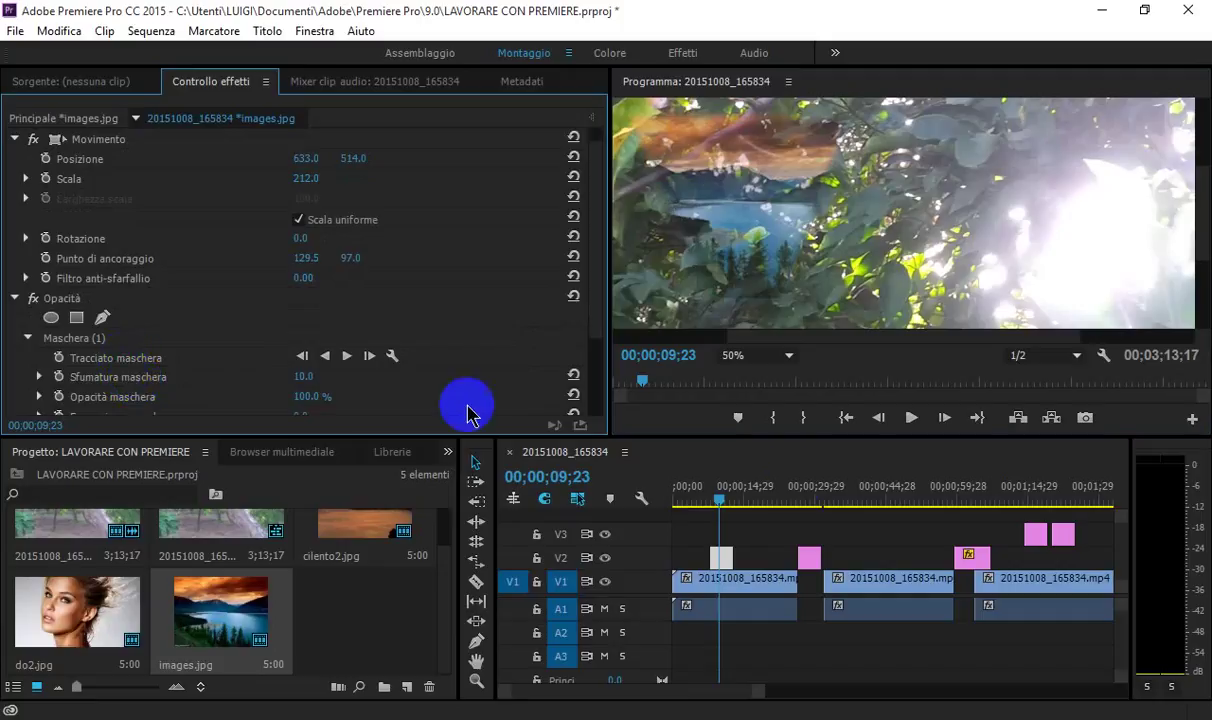
{"action": "left_click", "coordinate": [717, 500]}
- Scrub the playhead back to 00;00;07;05, just before the lake overlay begins
{"action": "mouse_move", "coordinate": [717, 505]}
{"action": "left_mouse_down"}
{"action": "mouse_move", "coordinate": [703, 510]}
{"action": "mouse_move", "coordinate": [735, 512]}
{"action": "mouse_move", "coordinate": [707, 516]}
{"action": "left_mouse_up"}
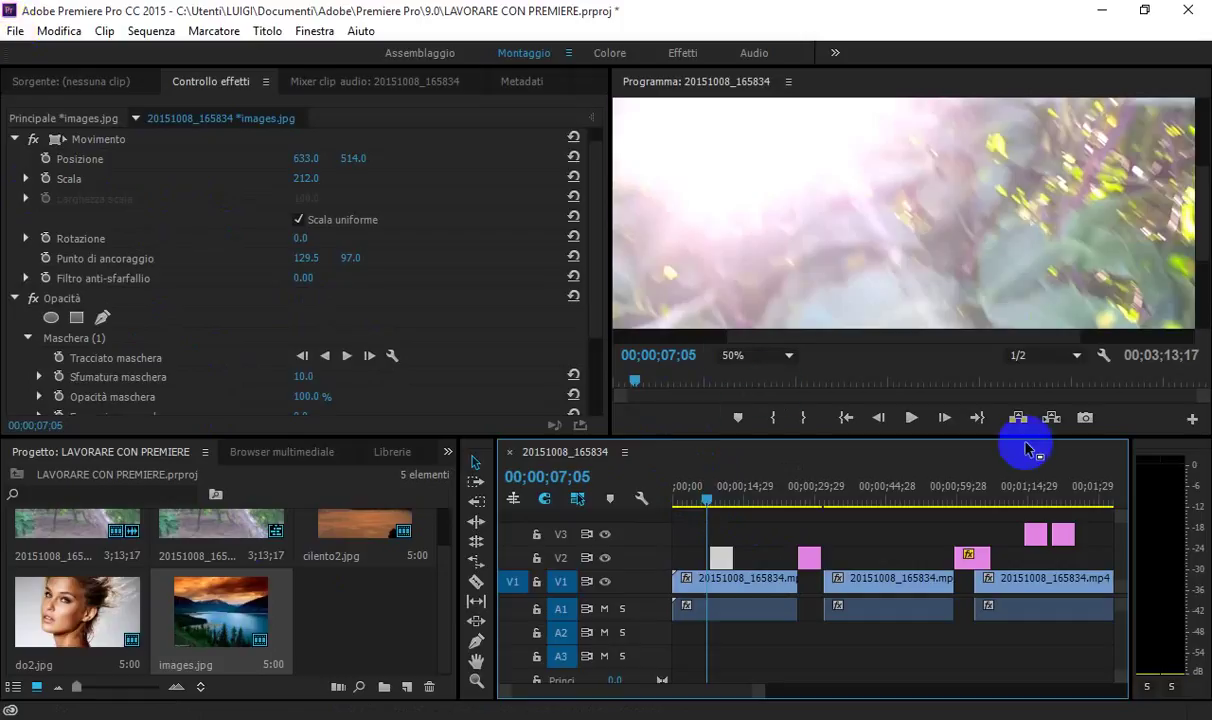
- Select the middle A1 clip and set volume to 4.4 dB, left 2.4 dB, right 6.0 dB
{"action": "left_click", "coordinate": [897, 616]}
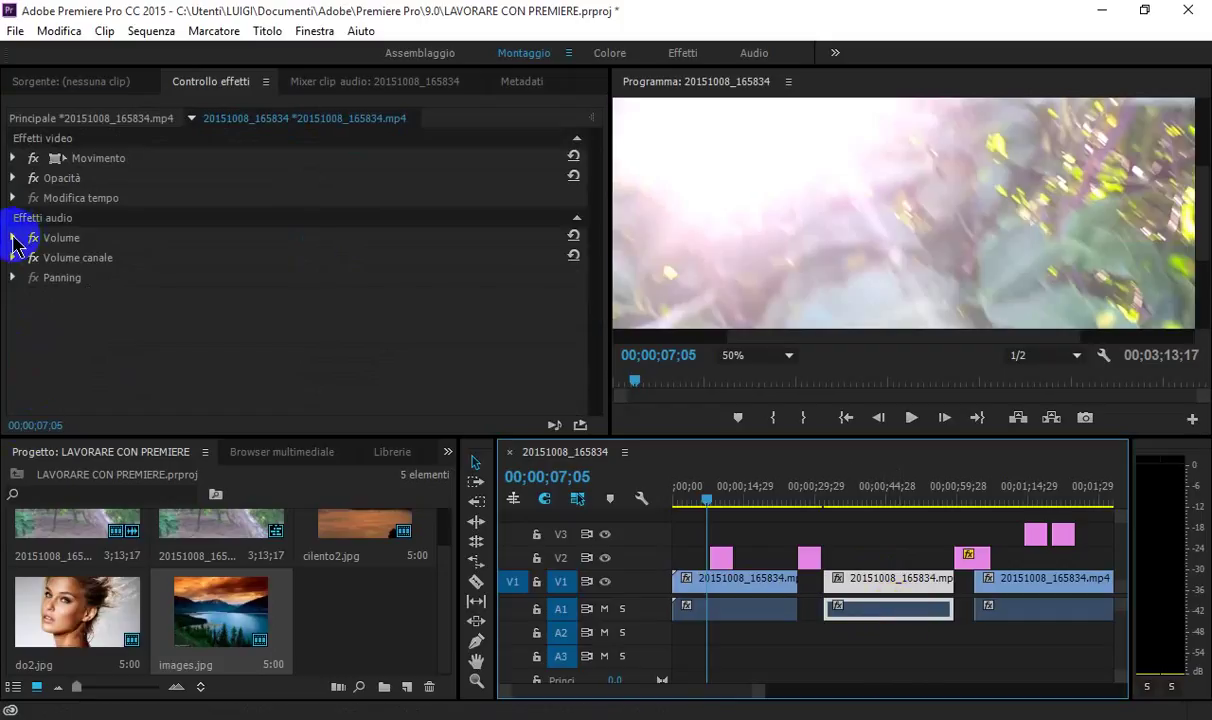
{"action": "left_click", "coordinate": [13, 239]}
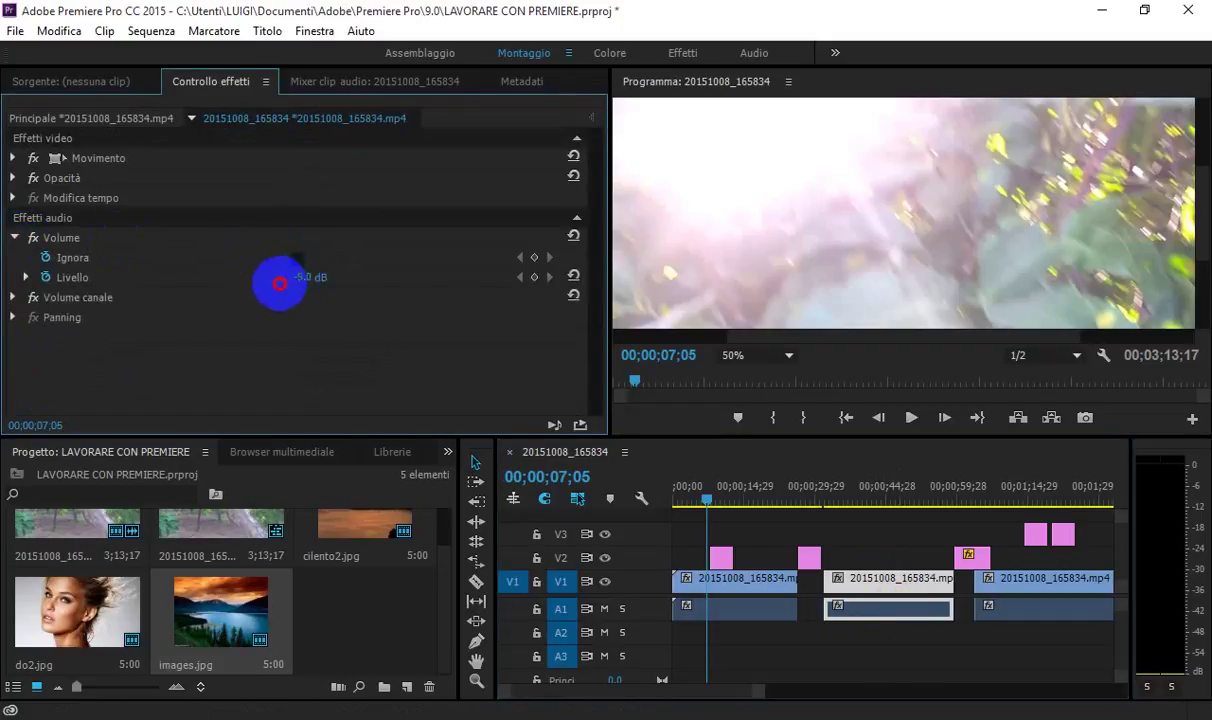
{"action": "left_click_drag", "start_coordinate": [274, 284], "coordinate": [395, 297]}
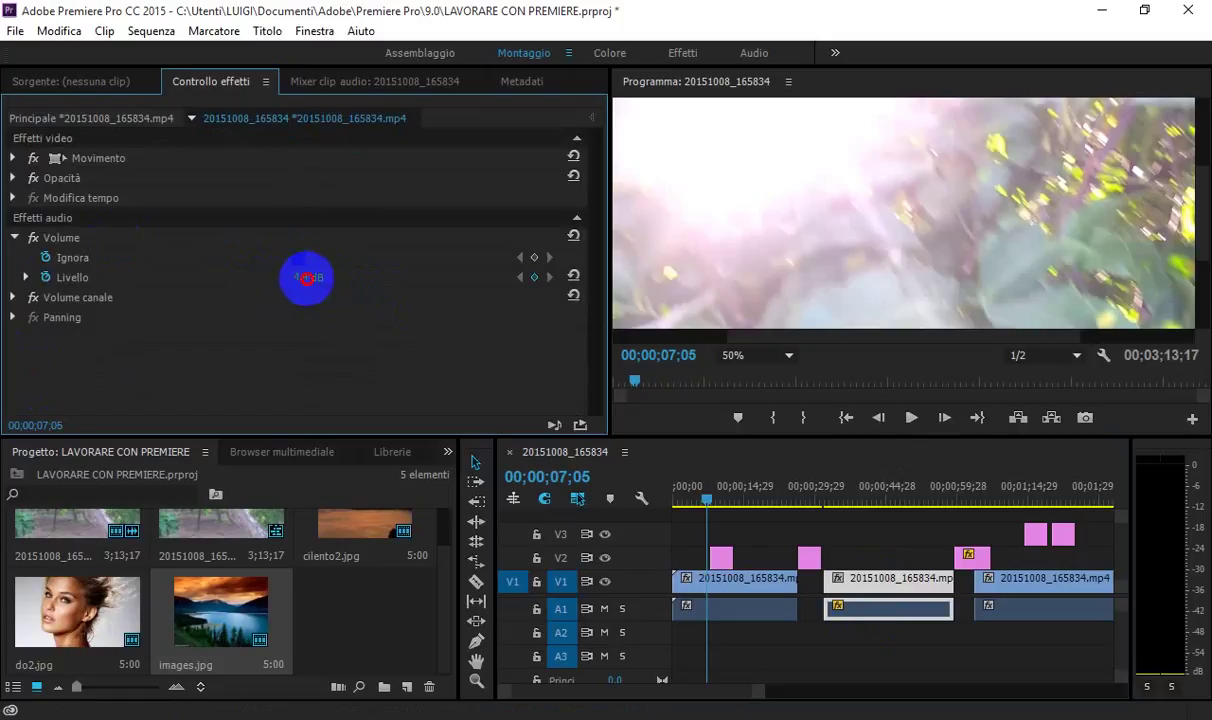
{"action": "left_click", "coordinate": [13, 297]}
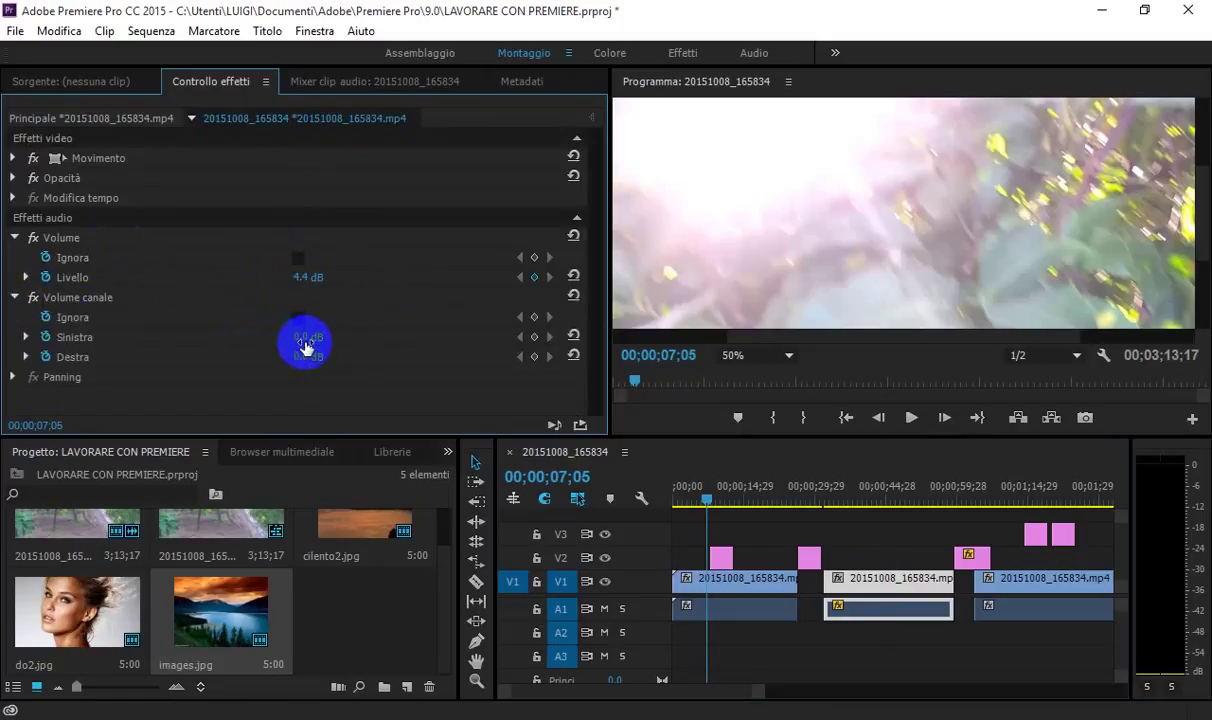
{"action": "mouse_move", "coordinate": [284, 341]}
{"action": "left_mouse_down"}
{"action": "mouse_move", "coordinate": [308, 336]}
{"action": "mouse_move", "coordinate": [292, 356]}
{"action": "mouse_move", "coordinate": [308, 351]}
{"action": "left_mouse_up"}
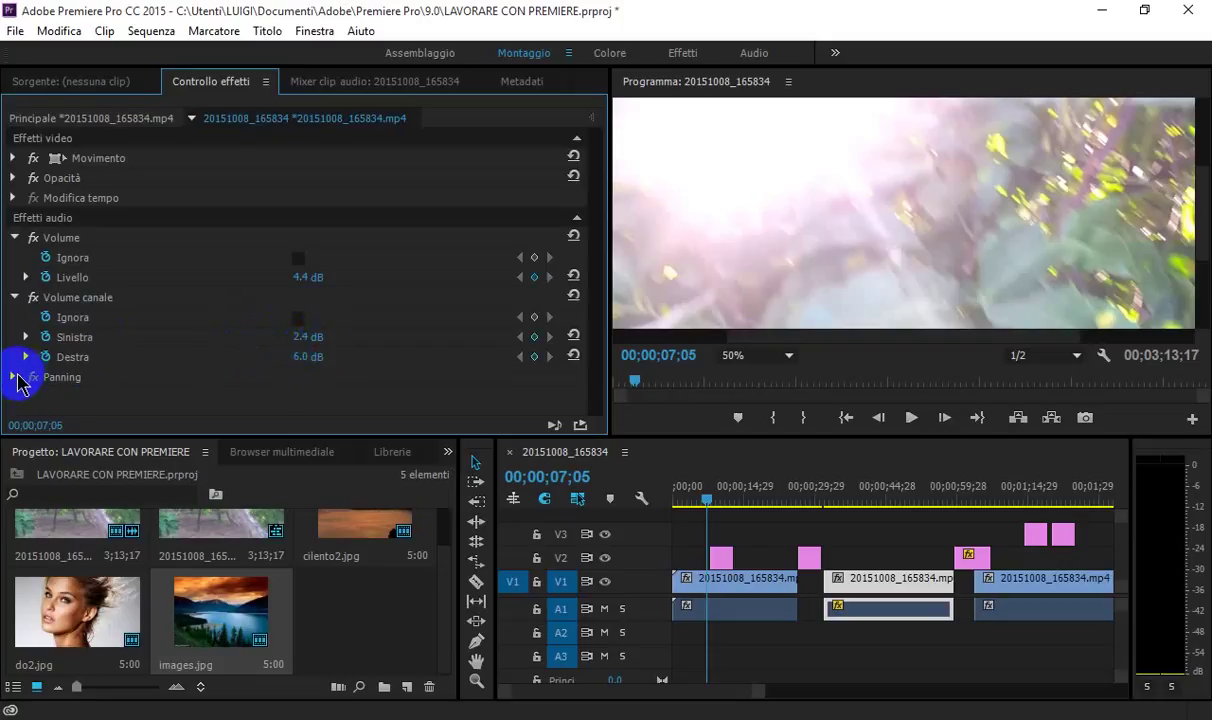
- Set the clip's panning Bilanciamento to 4.0
{"action": "left_click", "coordinate": [14, 377]}
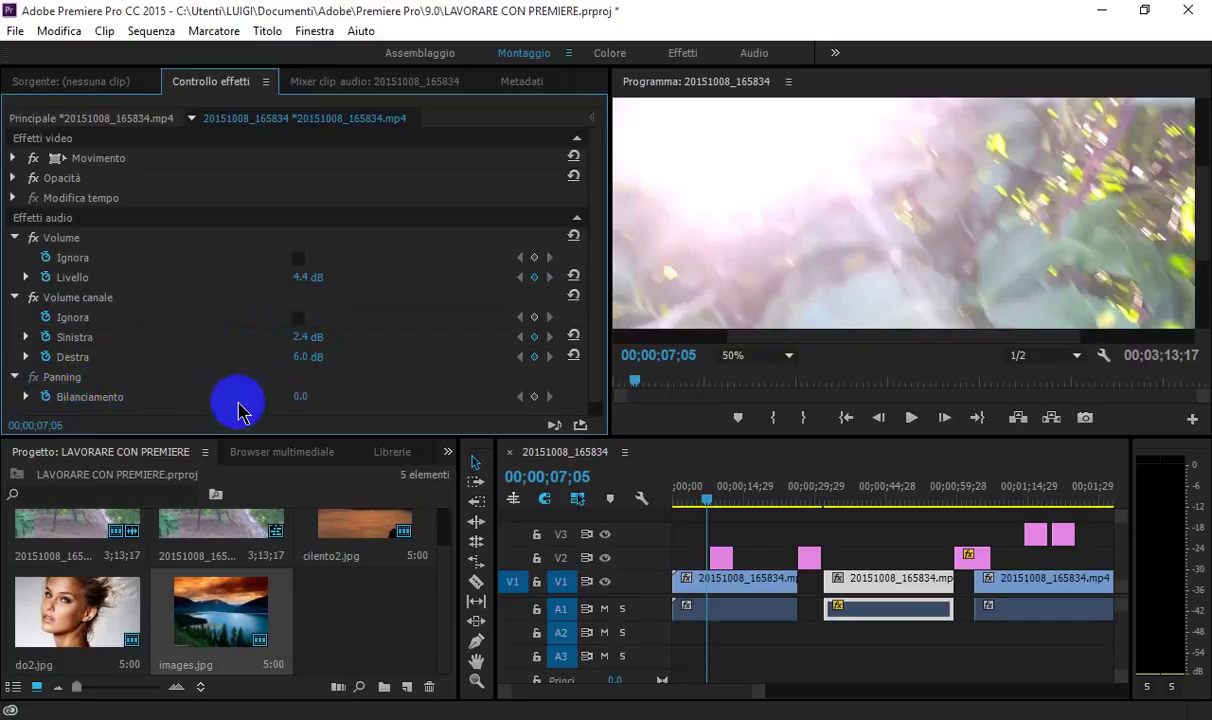
{"action": "left_click_drag", "start_coordinate": [291, 404], "coordinate": [305, 397]}
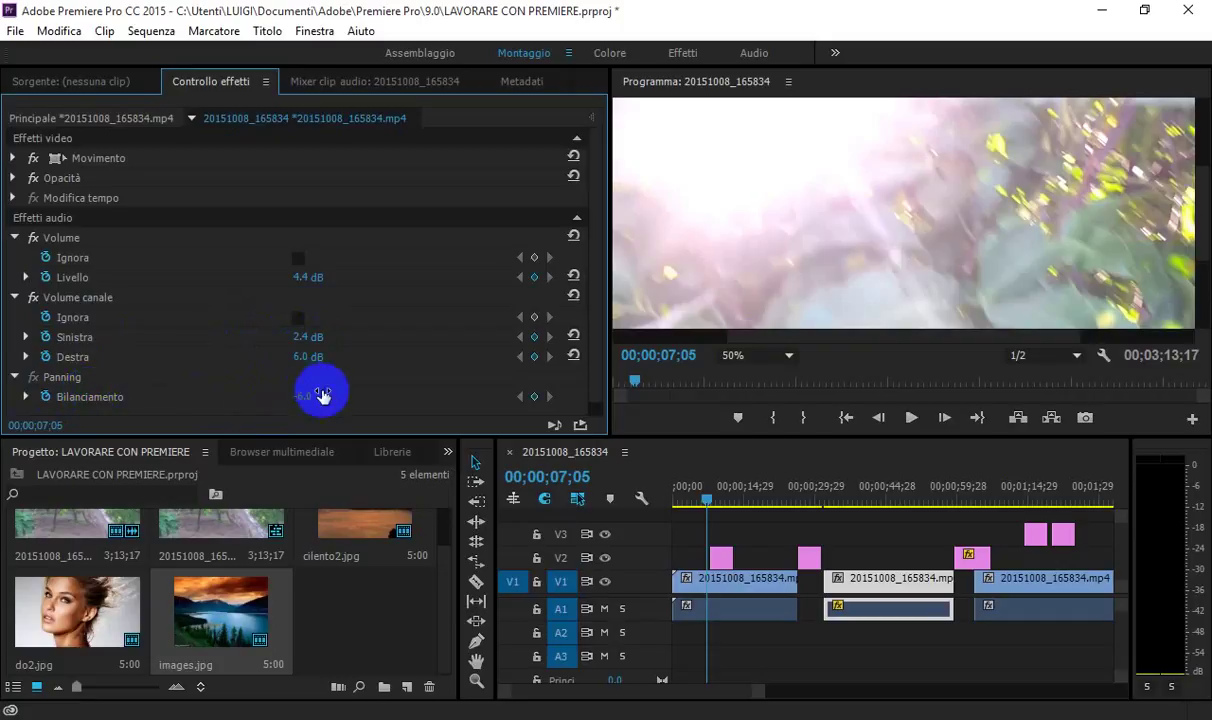
{"action": "left_click", "coordinate": [329, 389]}
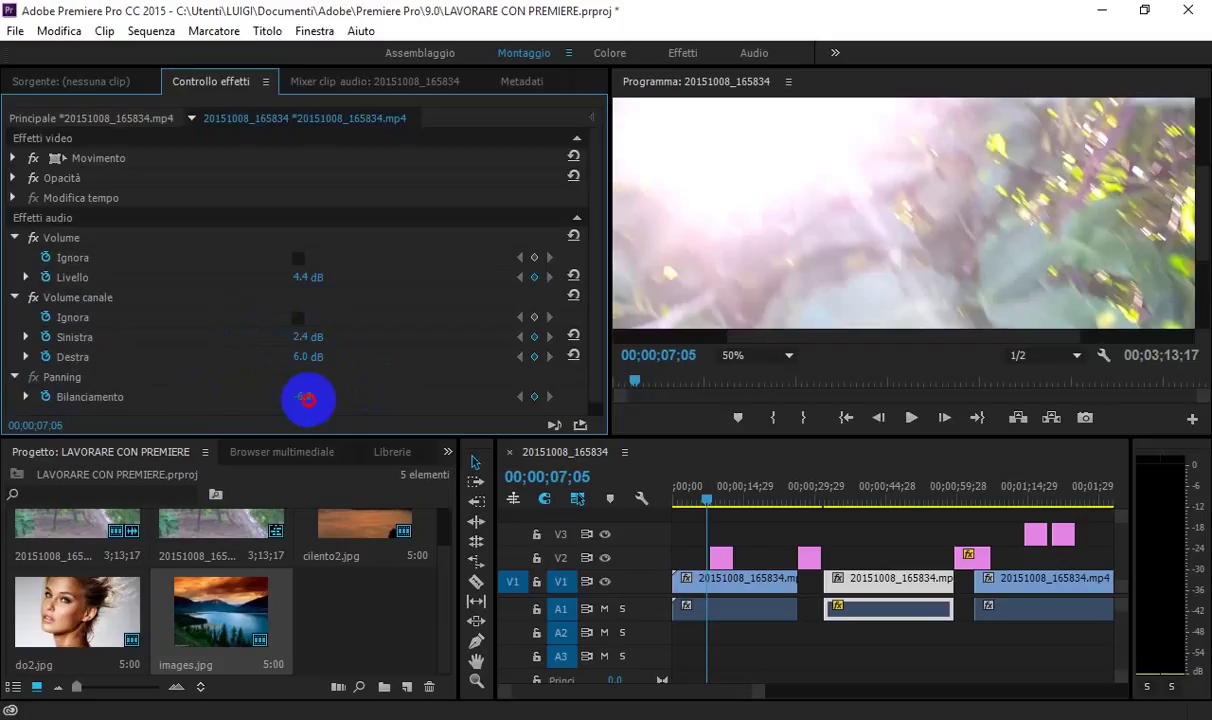
{"action": "left_click_drag", "start_coordinate": [307, 400], "coordinate": [328, 402]}
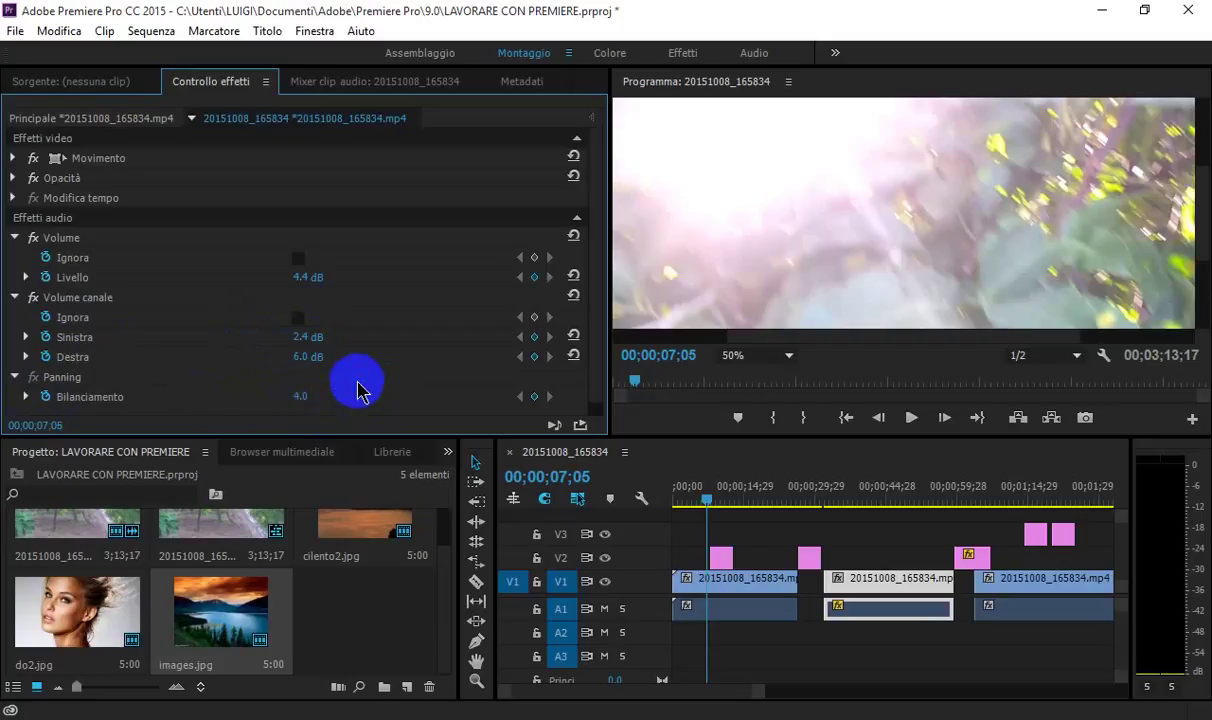
- Cycle through the Mixer clip audio, Controllo effetti and Metadati tabs, ending on the empty Sorgente monitor
{"action": "left_click", "coordinate": [388, 90]}
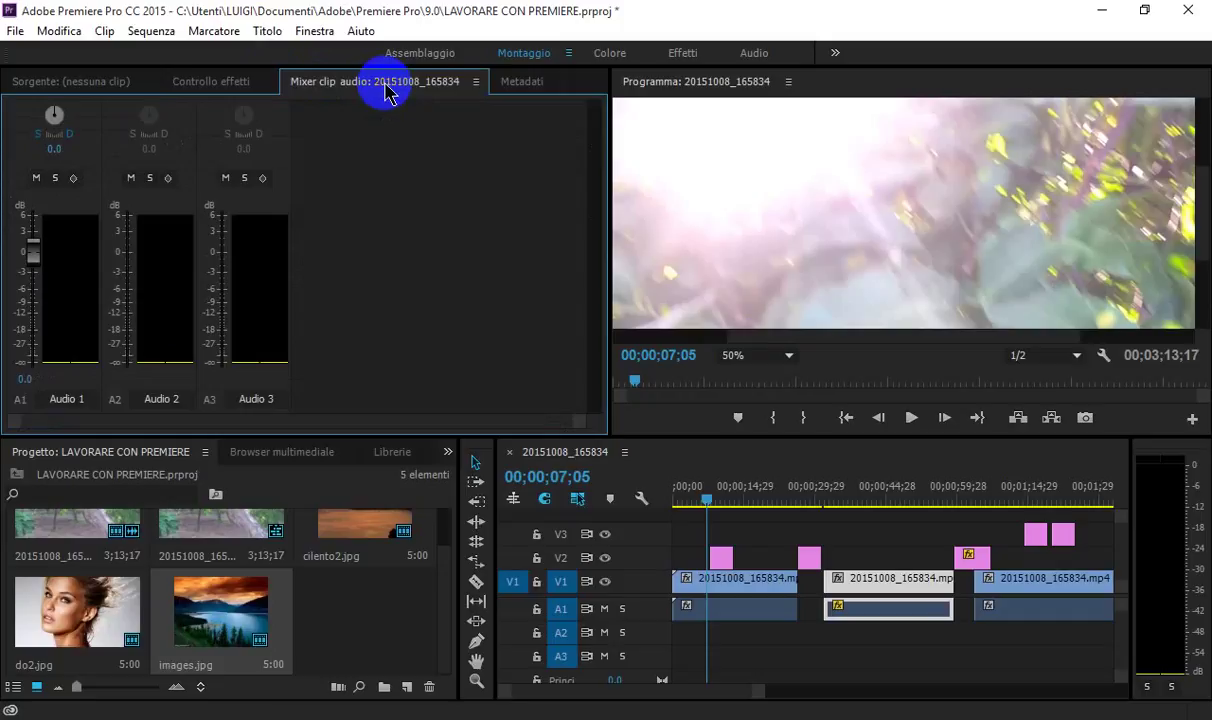
{"action": "left_click", "coordinate": [193, 90]}
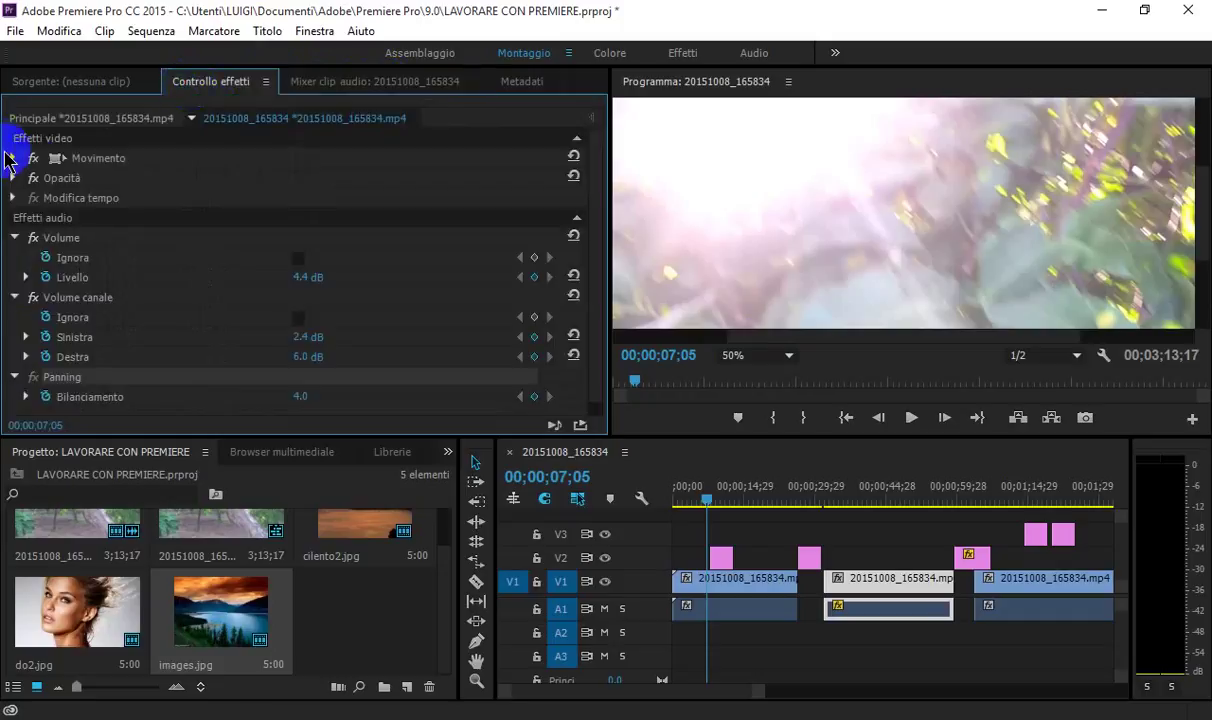
{"action": "left_click", "coordinate": [13, 158]}
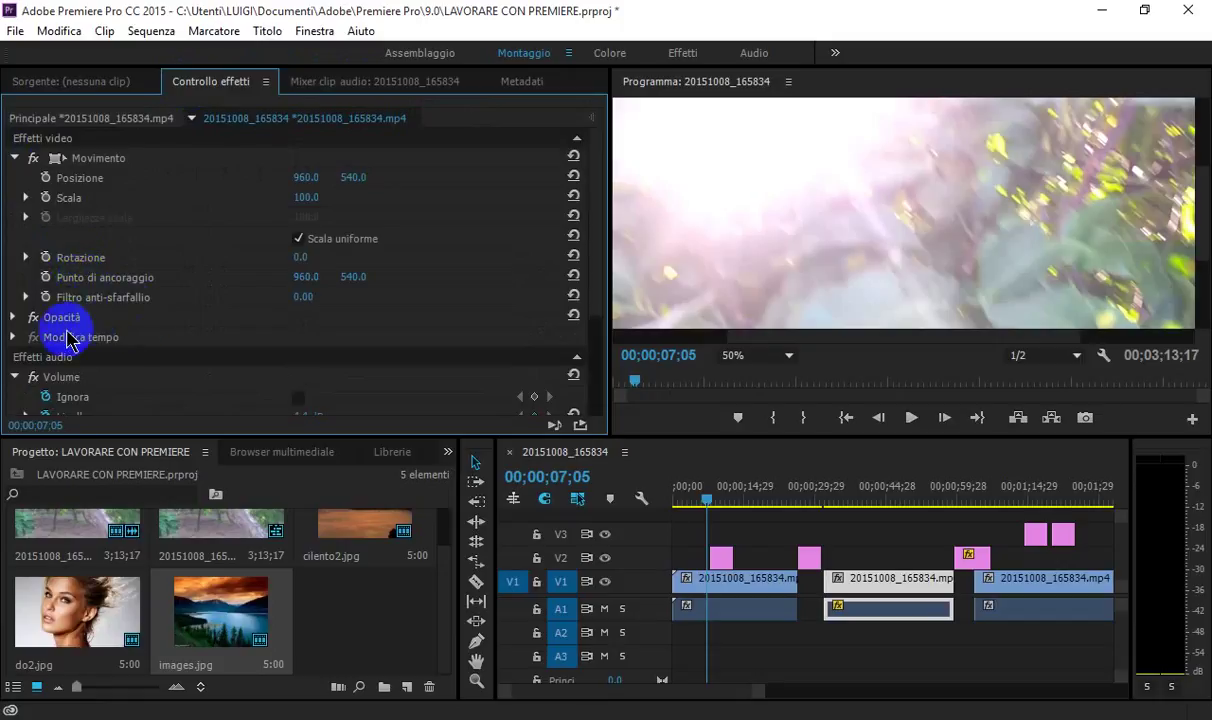
{"action": "left_click", "coordinate": [548, 81]}
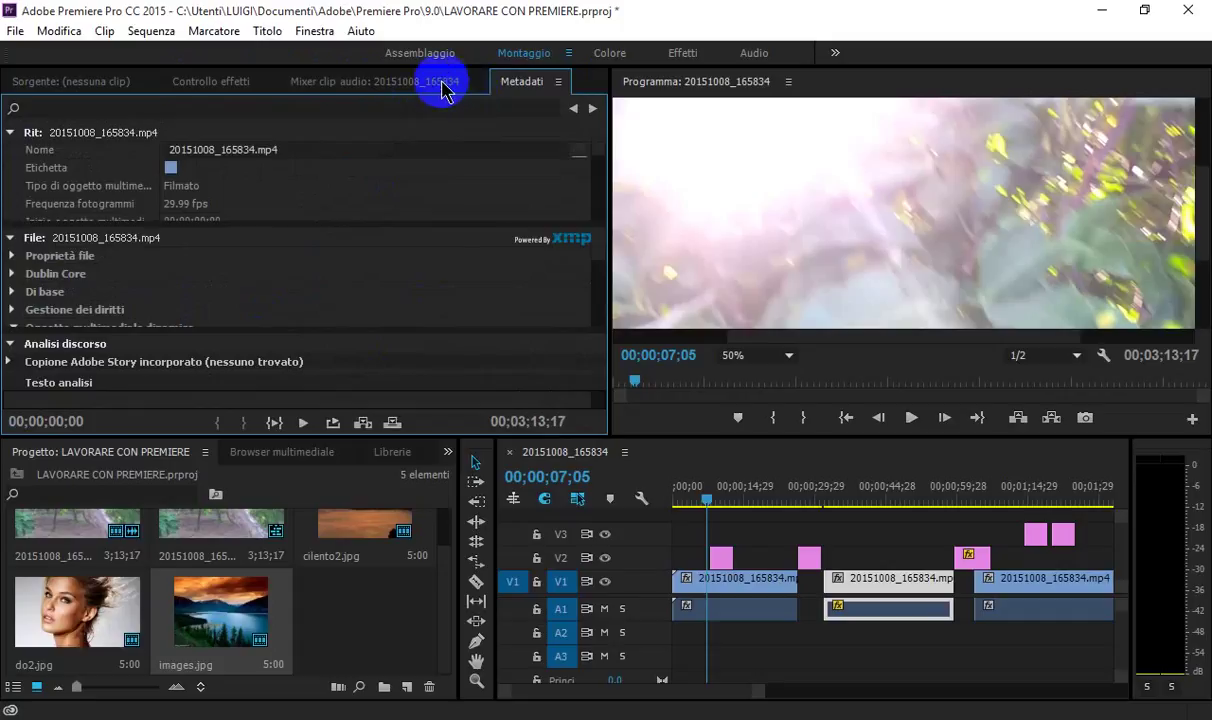
{"action": "left_click", "coordinate": [442, 88]}
{"action": "left_click", "coordinate": [110, 85]}
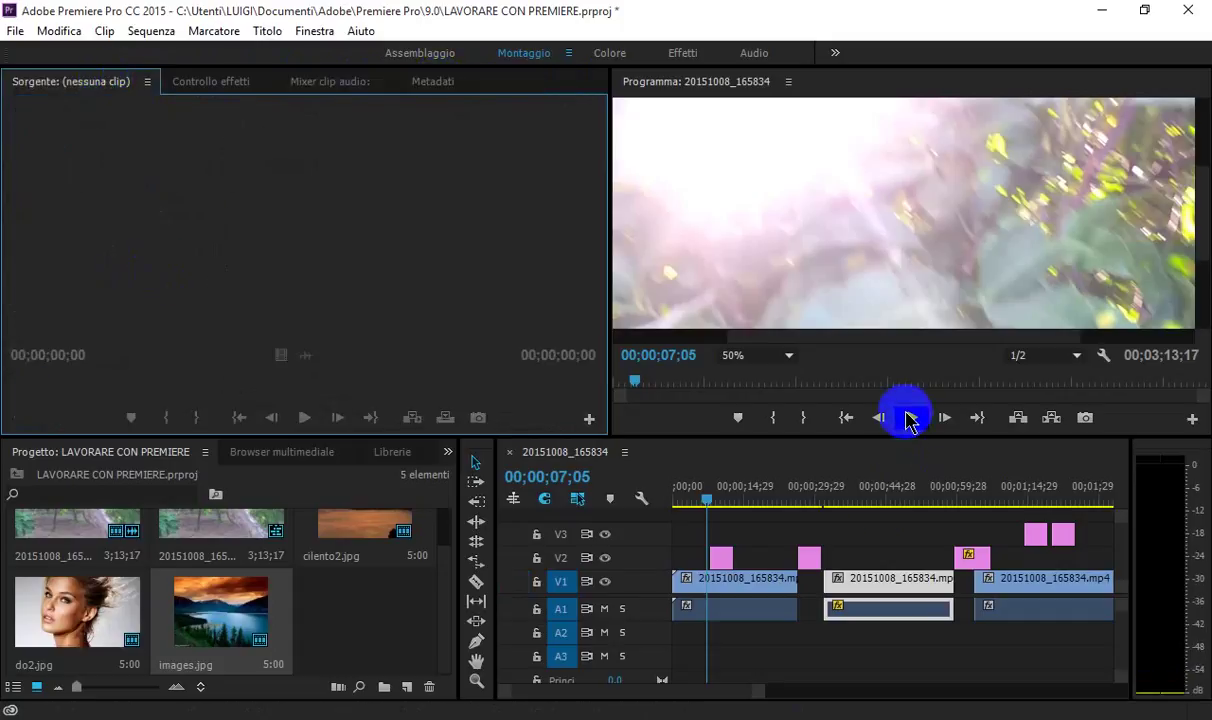
- Move the playhead to the sunset photo at 00;00;27;17
{"action": "left_click", "coordinate": [16, 34]}
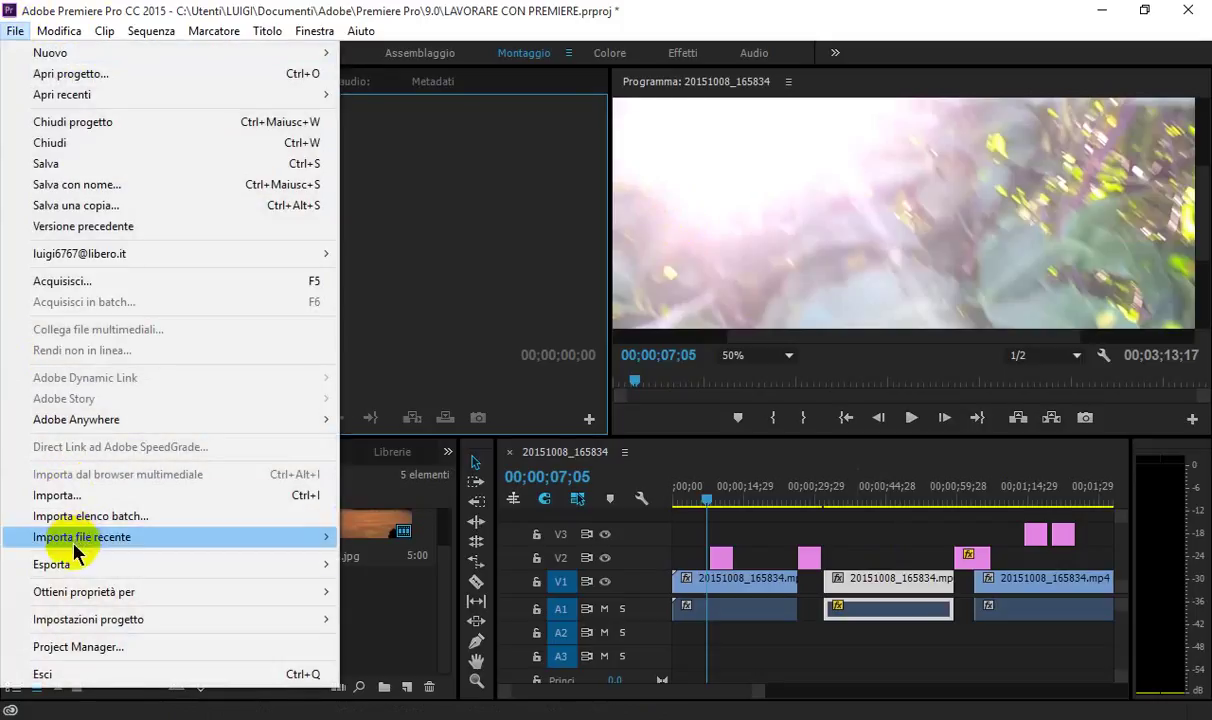
{"action": "mouse_move", "coordinate": [212, 564]}
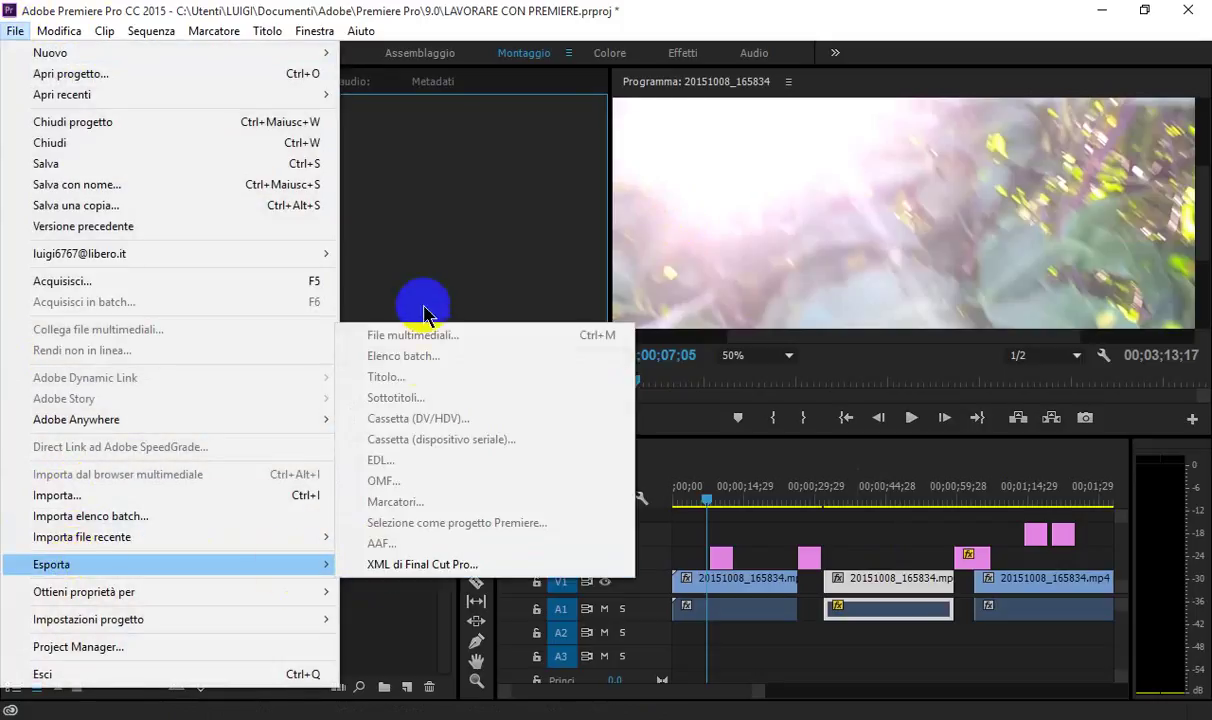
{"action": "left_click", "coordinate": [428, 177]}
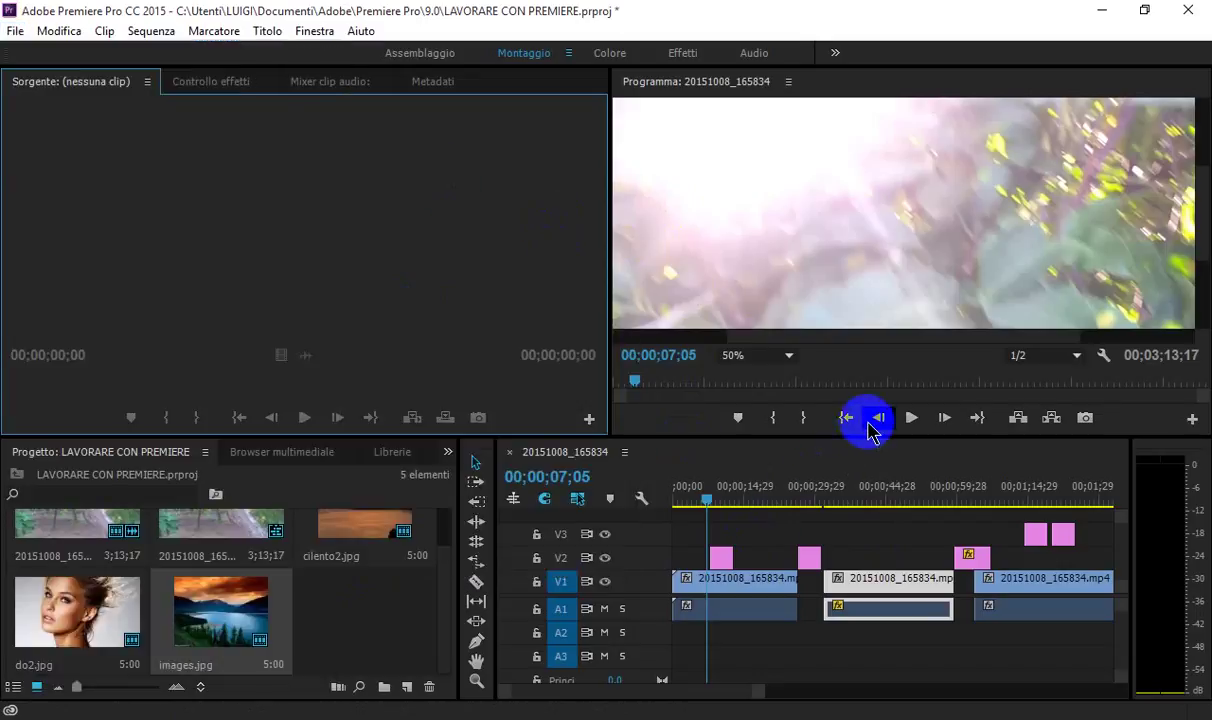
{"action": "left_click", "coordinate": [806, 474]}
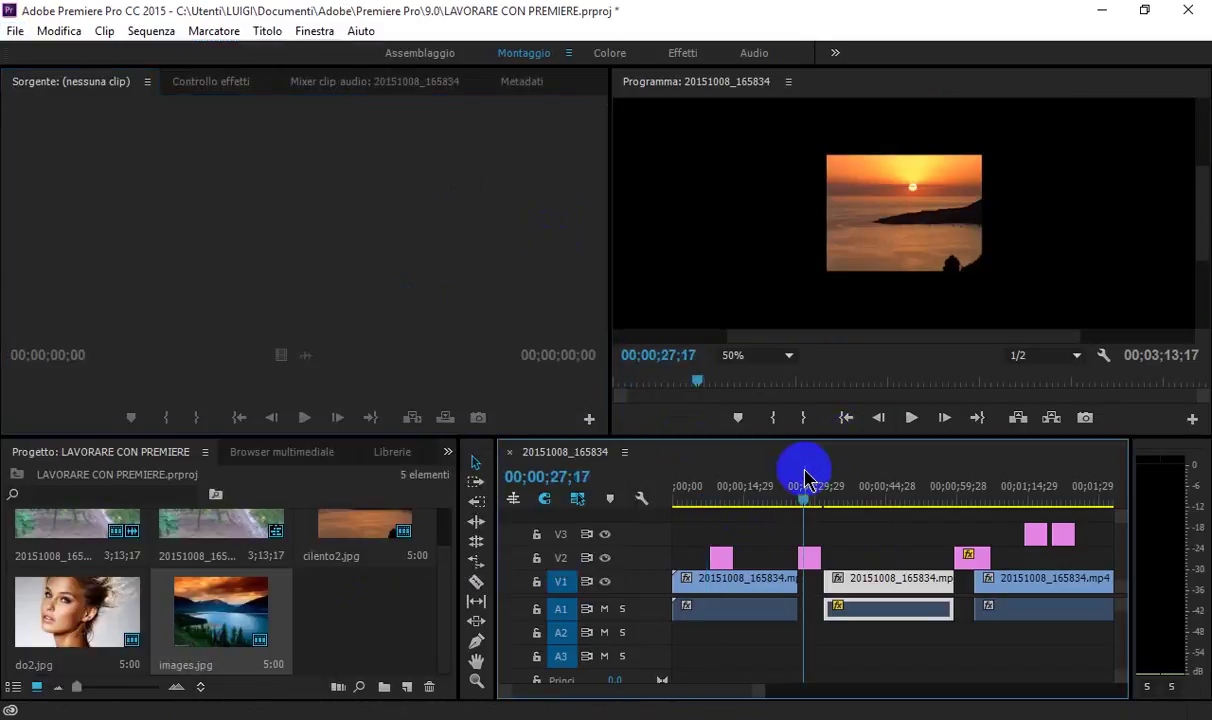
- Open Impostazioni di esportazione through File > Esporta > File multimediali
{"action": "left_click", "coordinate": [74, 33]}
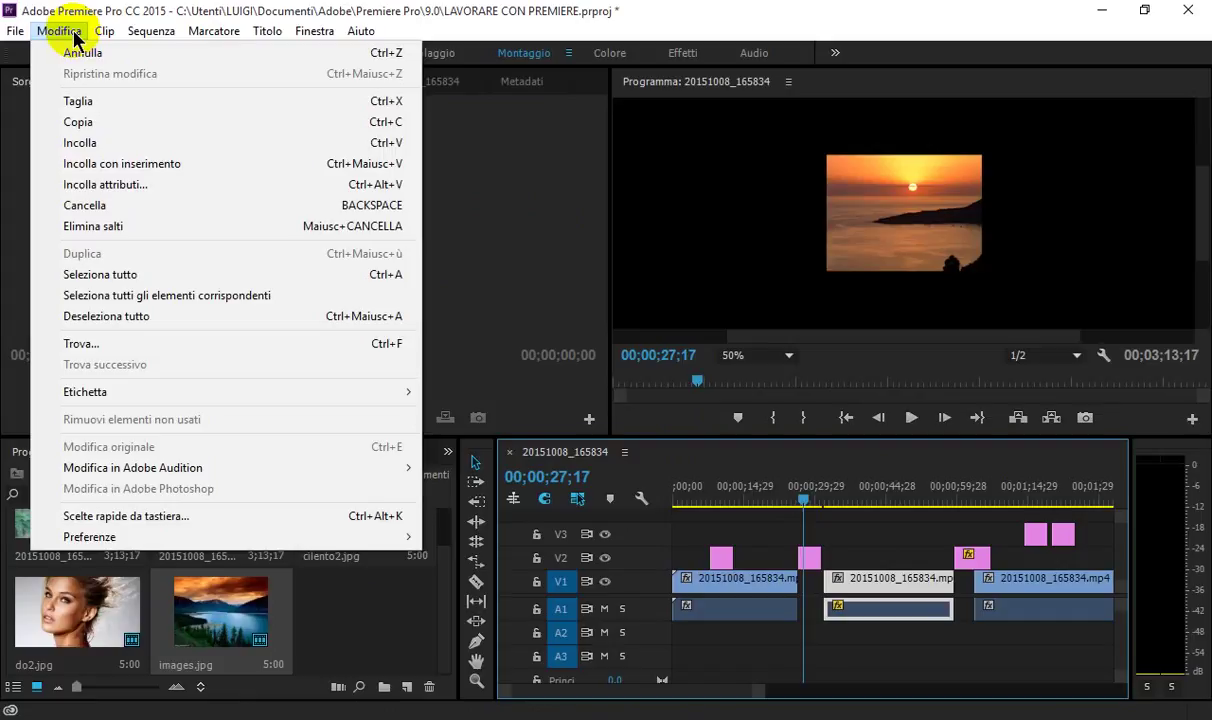
{"action": "left_click", "coordinate": [803, 465]}
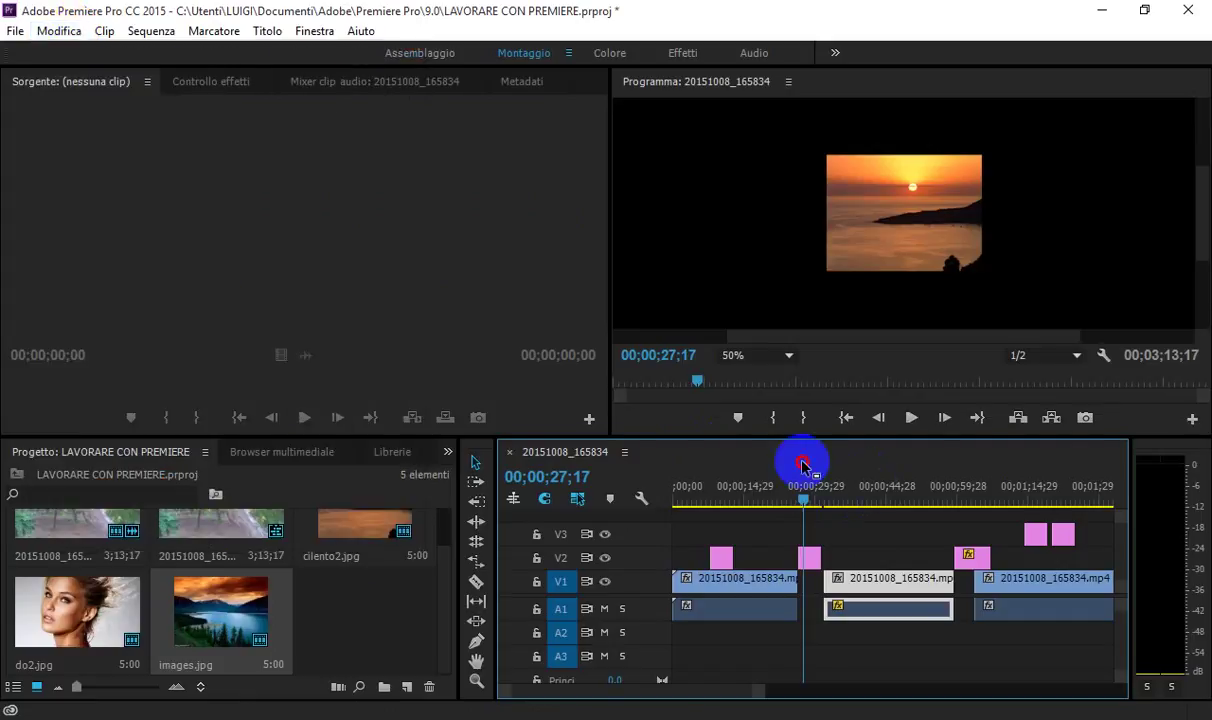
{"action": "left_click", "coordinate": [15, 31]}
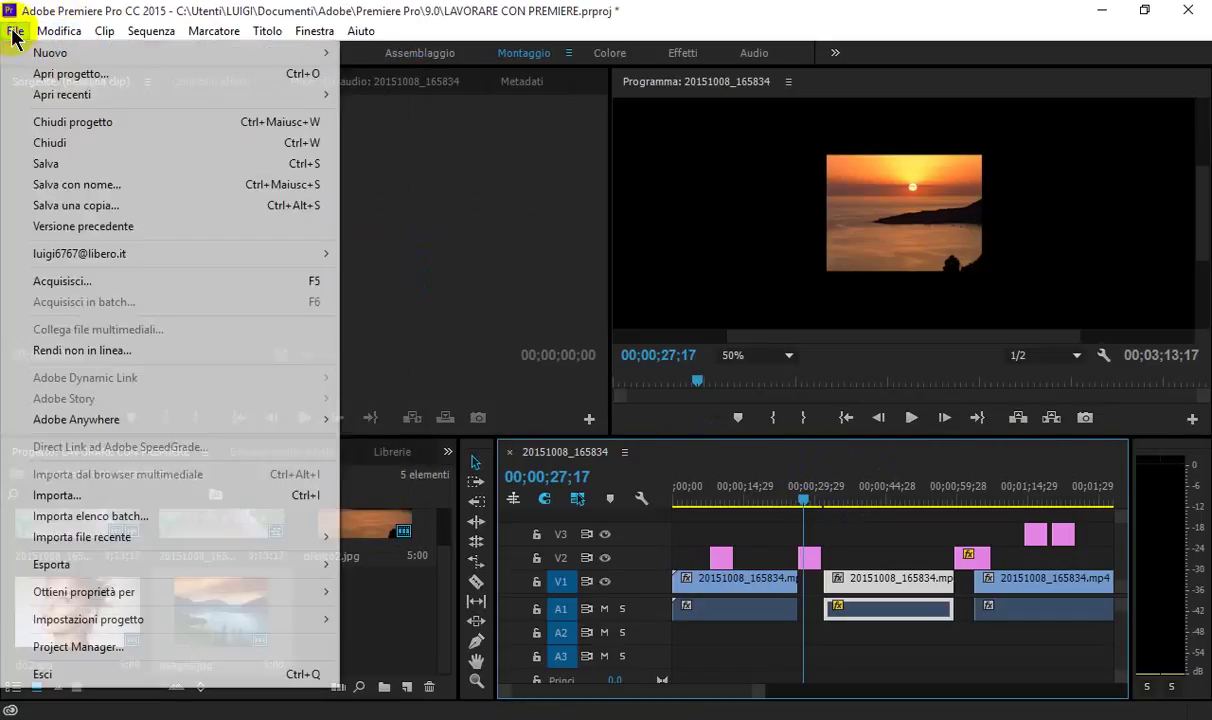
{"action": "mouse_move", "coordinate": [125, 566]}
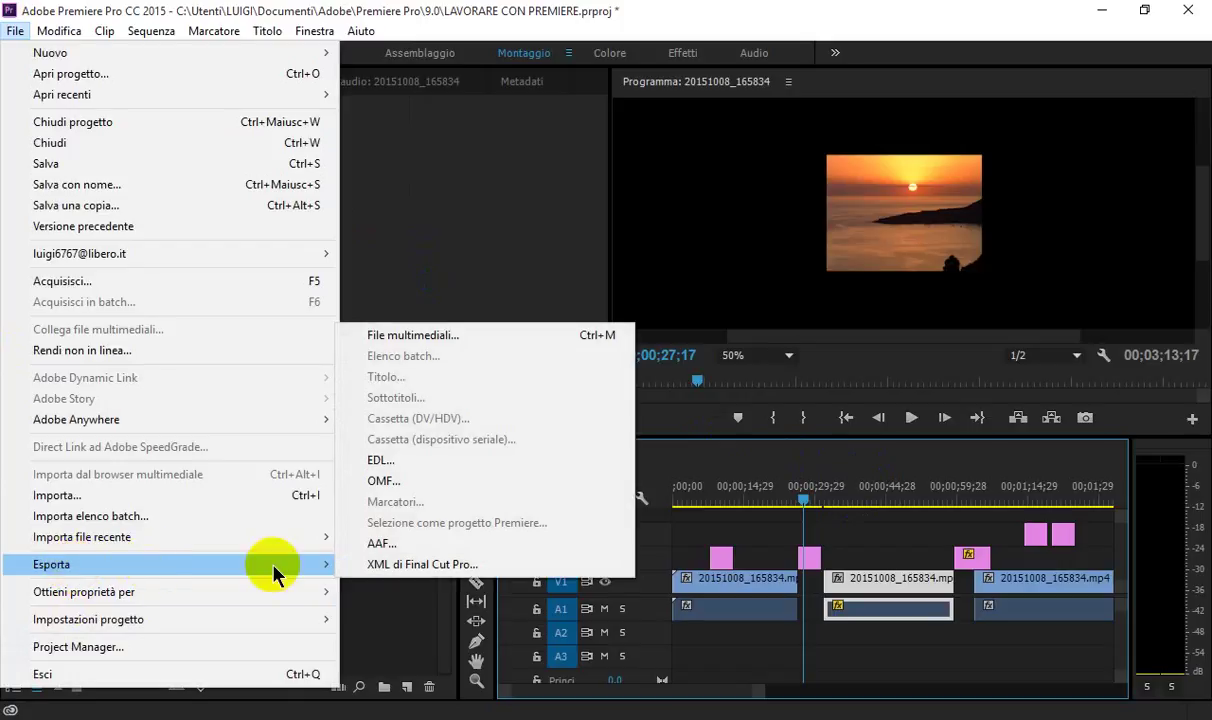
{"action": "left_click", "coordinate": [403, 335]}
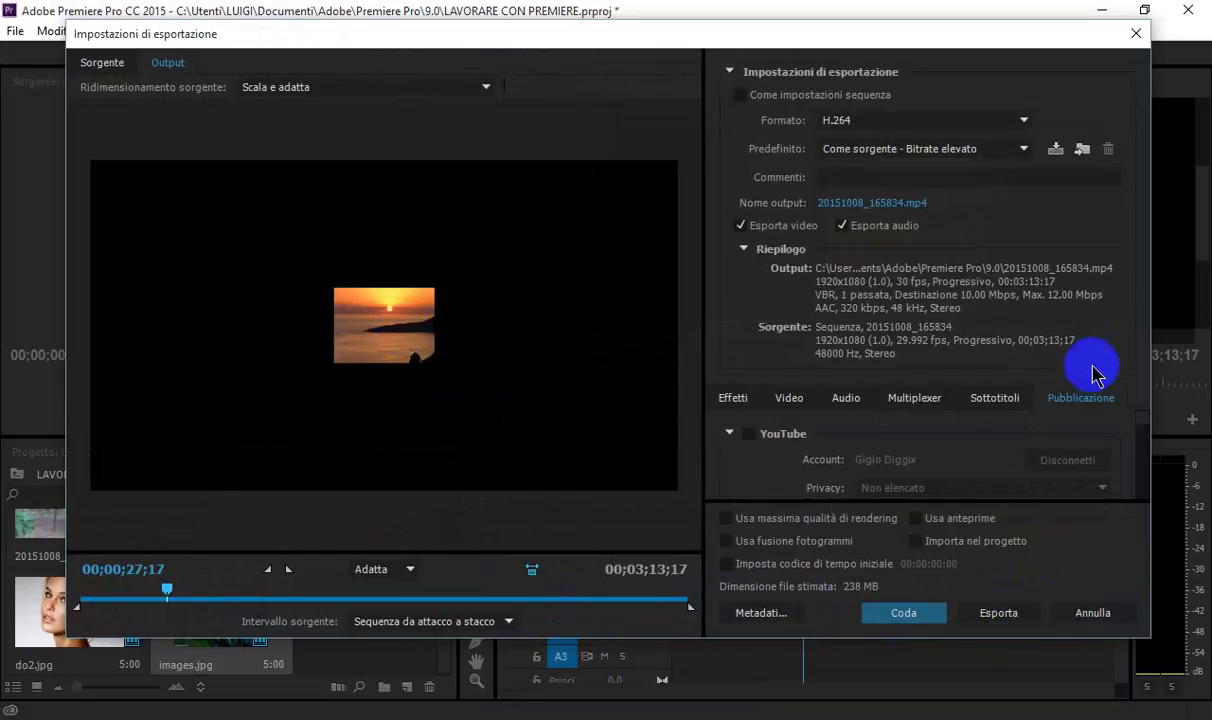
- Enable YouTube publishing with Pubblico privacy and start exporting the H.264 file
{"action": "left_click", "coordinate": [749, 433]}
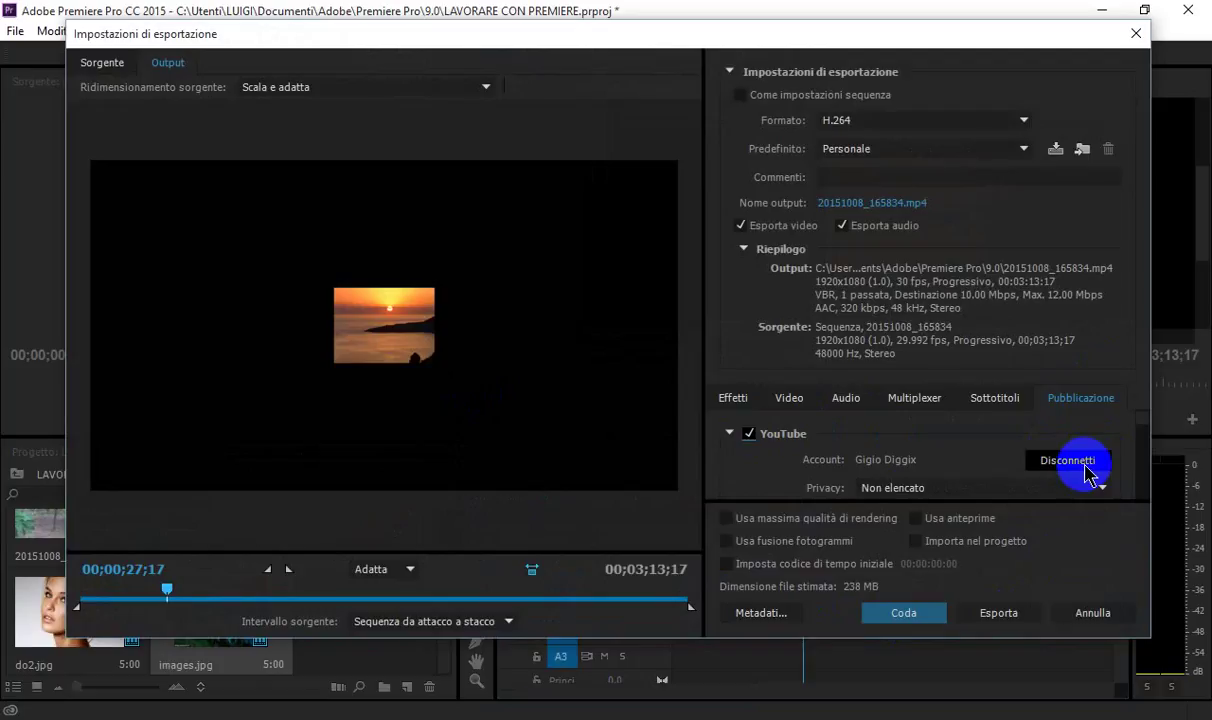
{"action": "left_click", "coordinate": [1097, 490]}
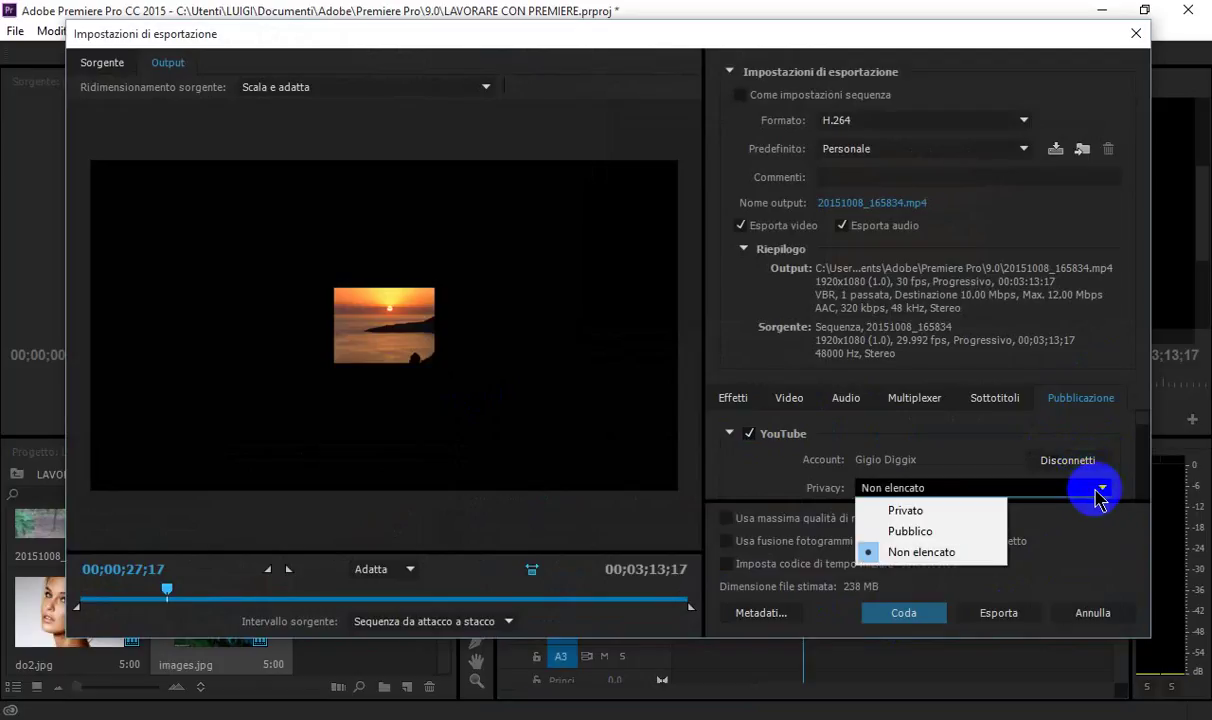
{"action": "left_click", "coordinate": [925, 533]}
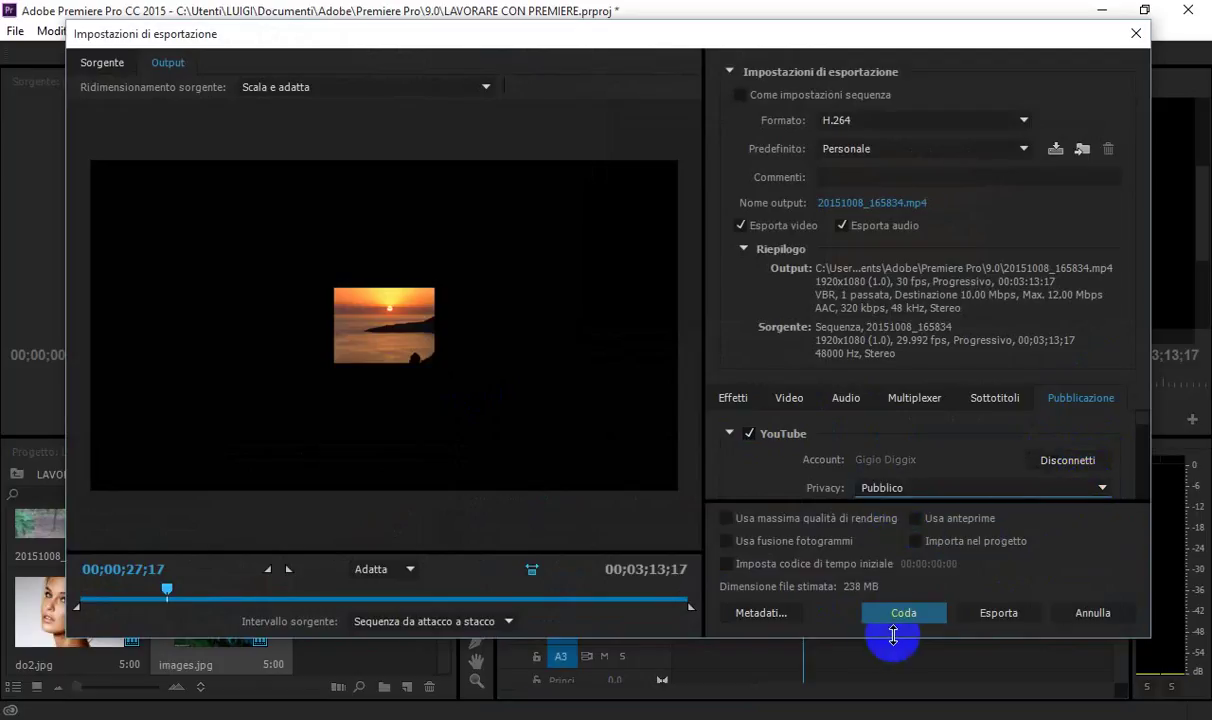
{"action": "left_click", "coordinate": [990, 614]}
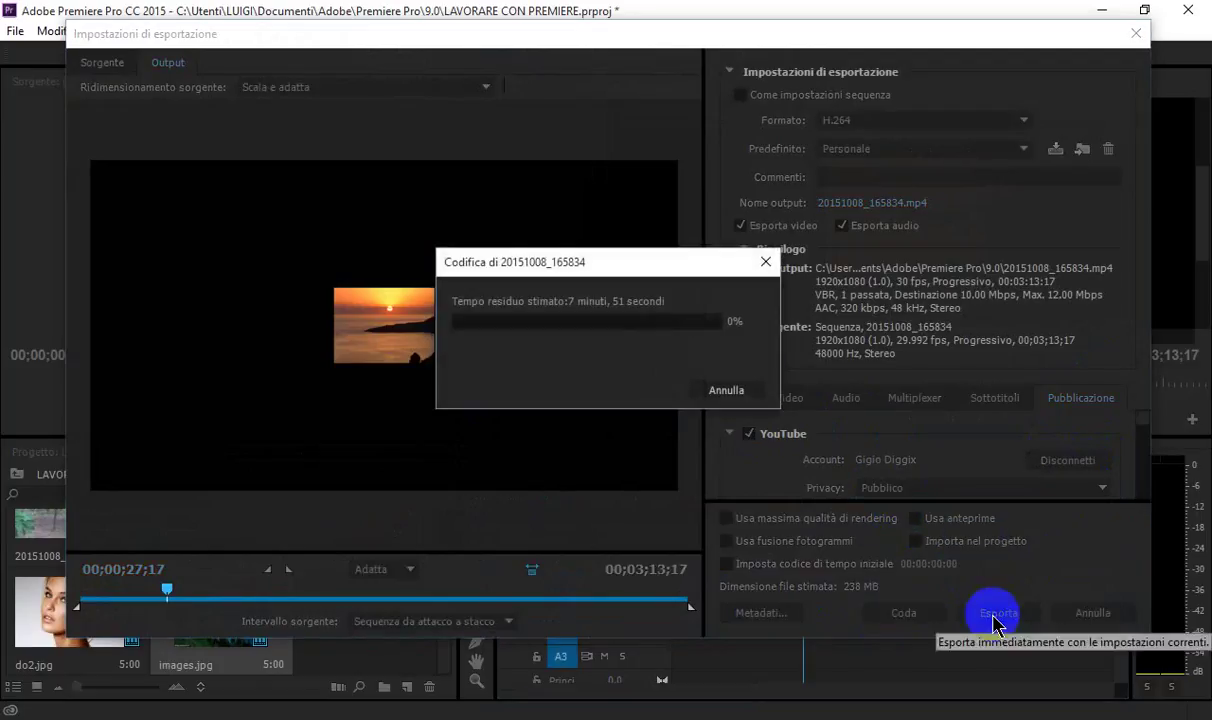